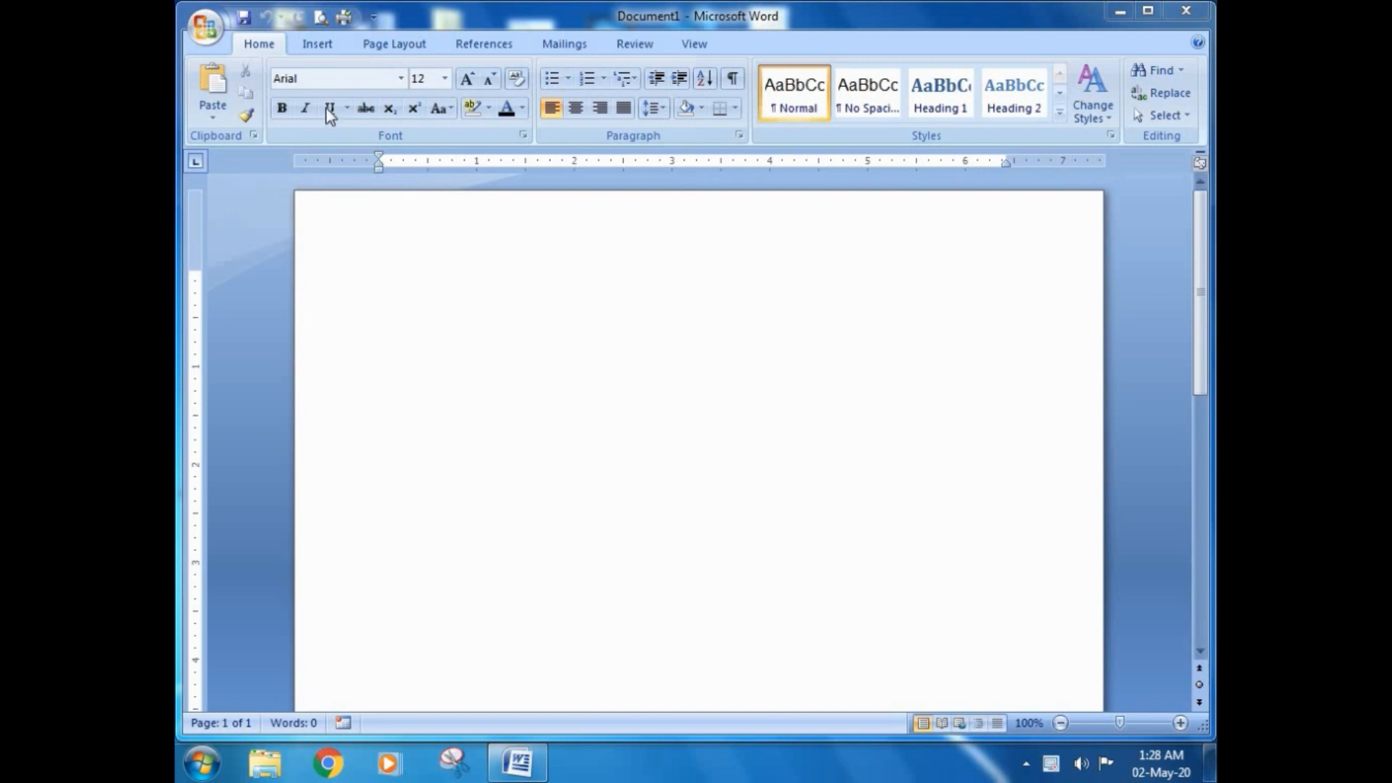
Step: Start recording a new macro and name it Macro_table1
left_click(693, 44)
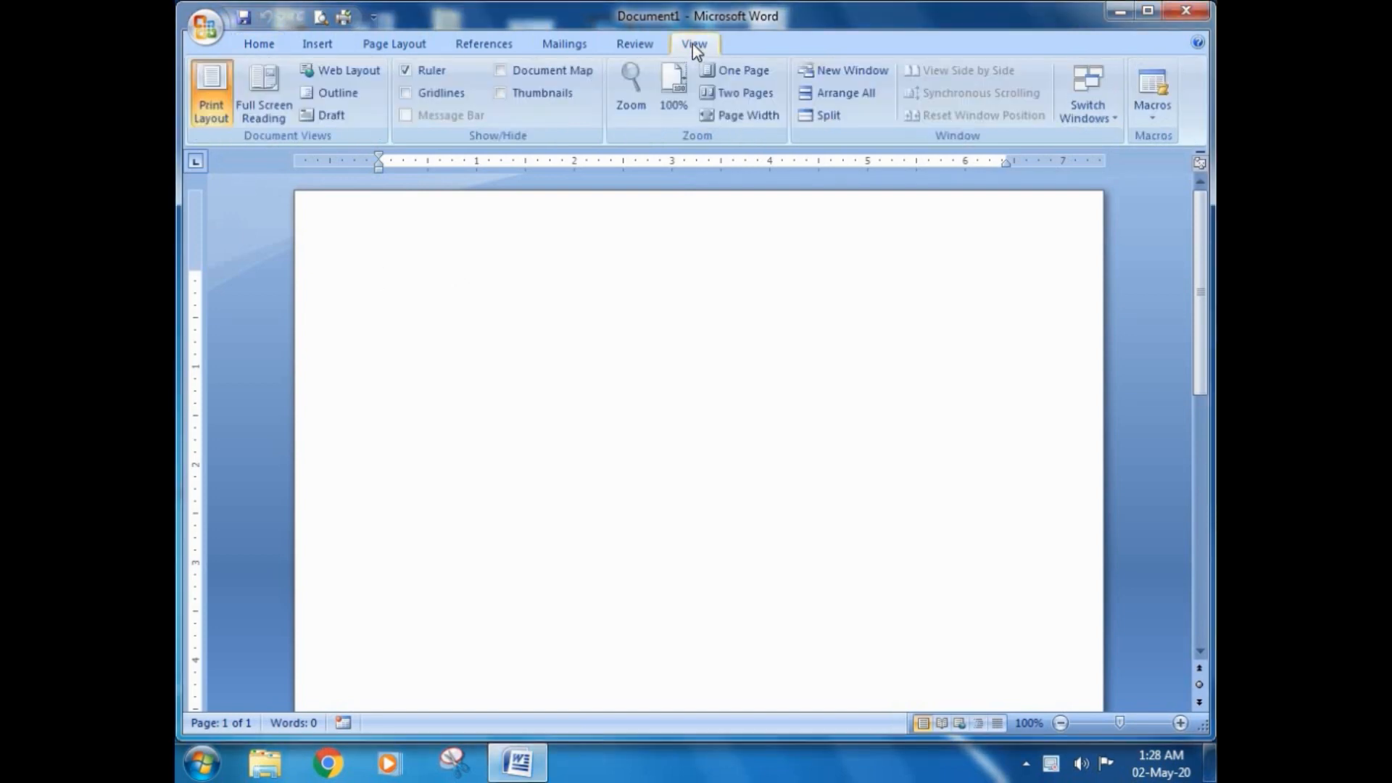
left_click(1154, 122)
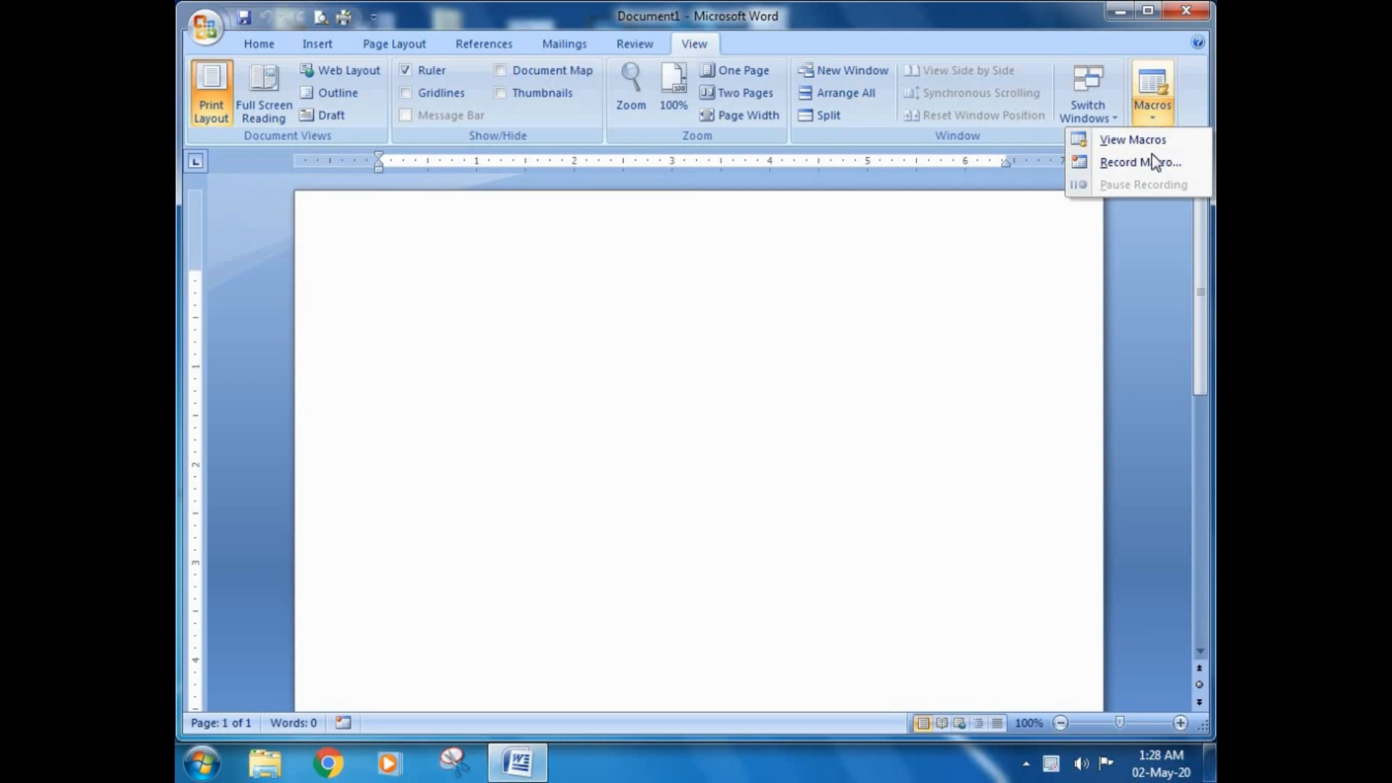
left_click(1112, 164)
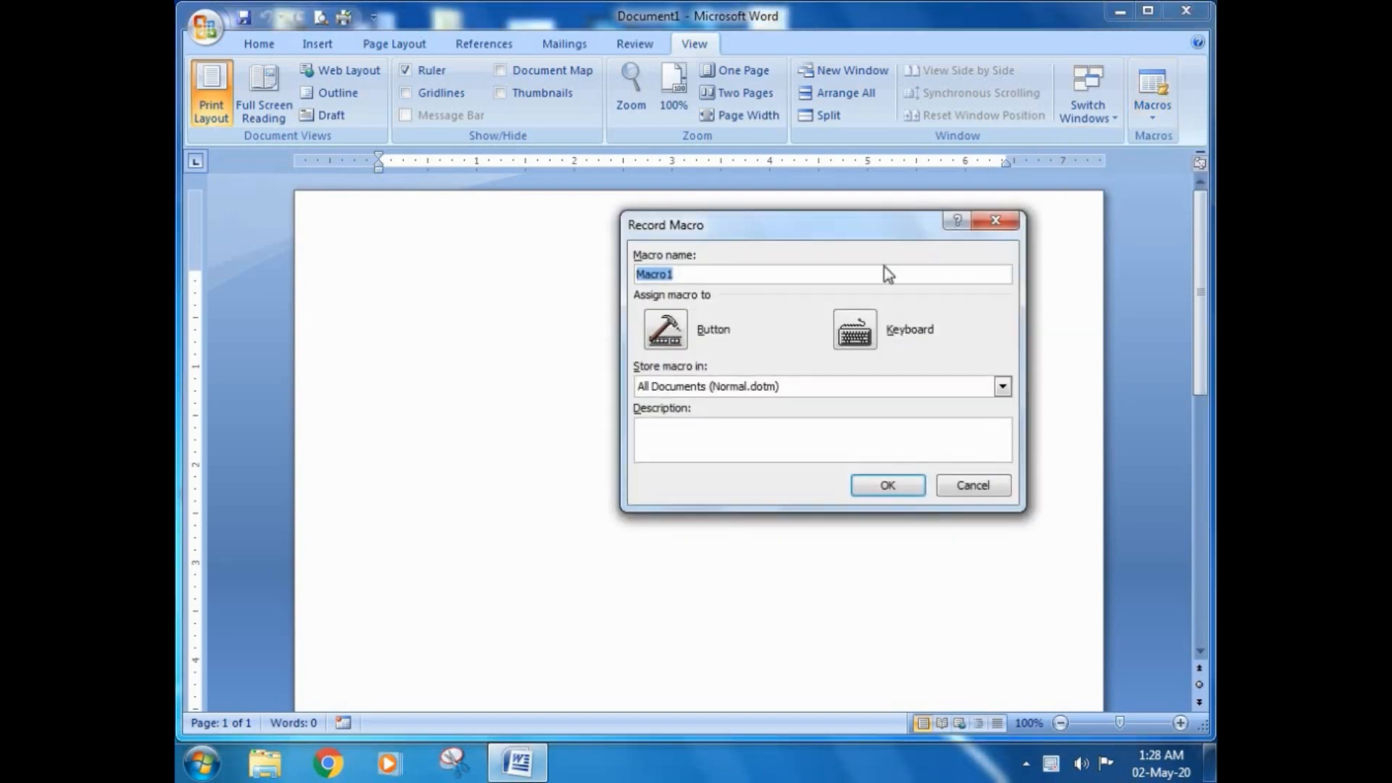
left_click_drag(883, 227, 706, 235)
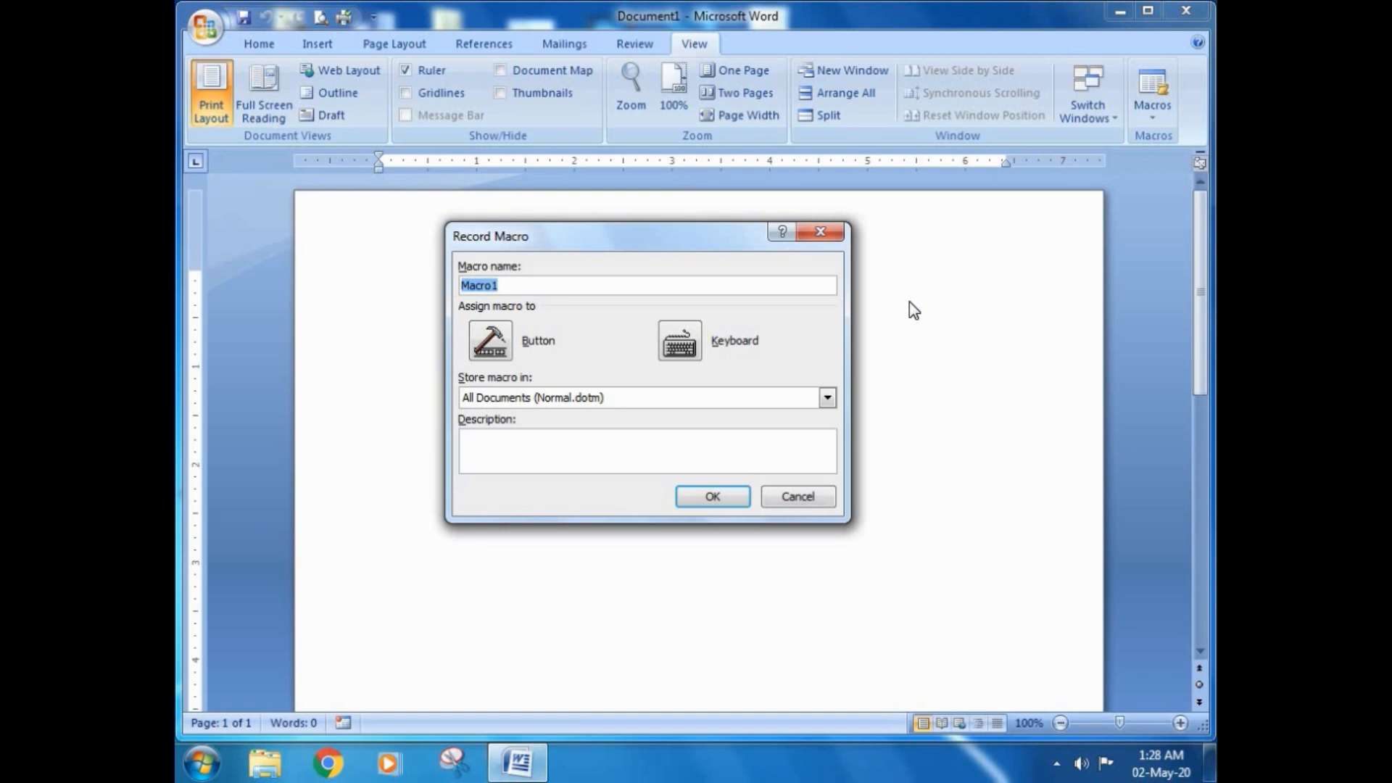
key("End")
key("BackSpace")
type("_table1")
Step: Store the macro in All Documents (Normal.dotm) and enter the description "Insert table."
left_click(827, 398)
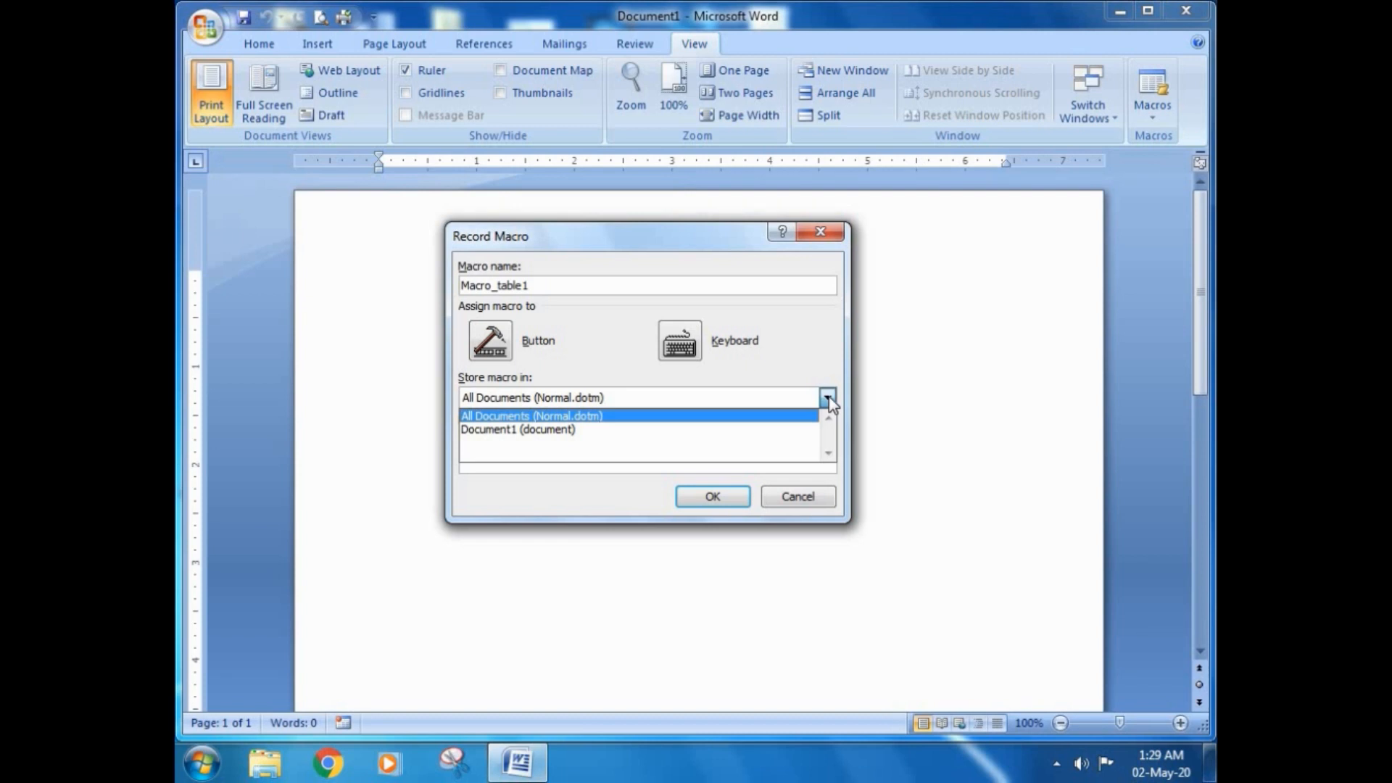
left_click(655, 429)
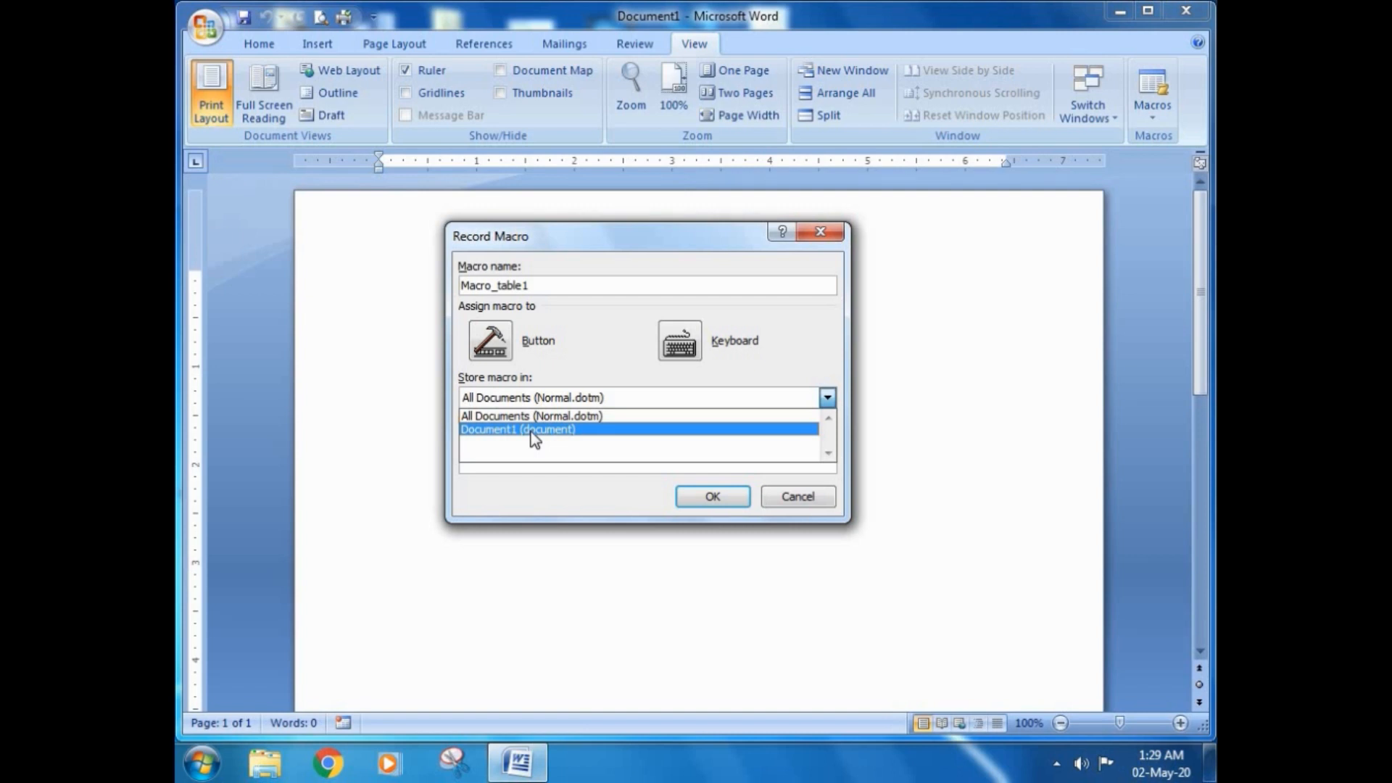
left_click(493, 417)
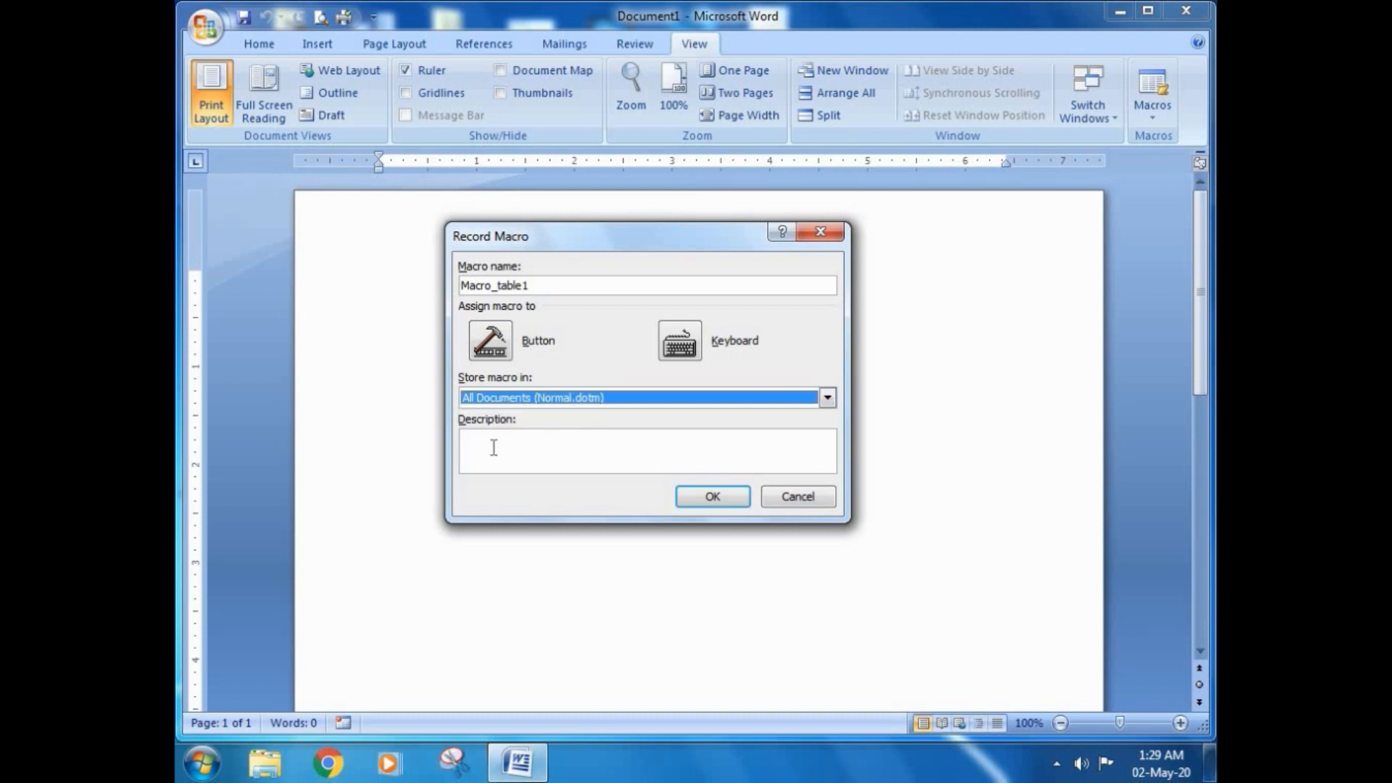
left_click(493, 447)
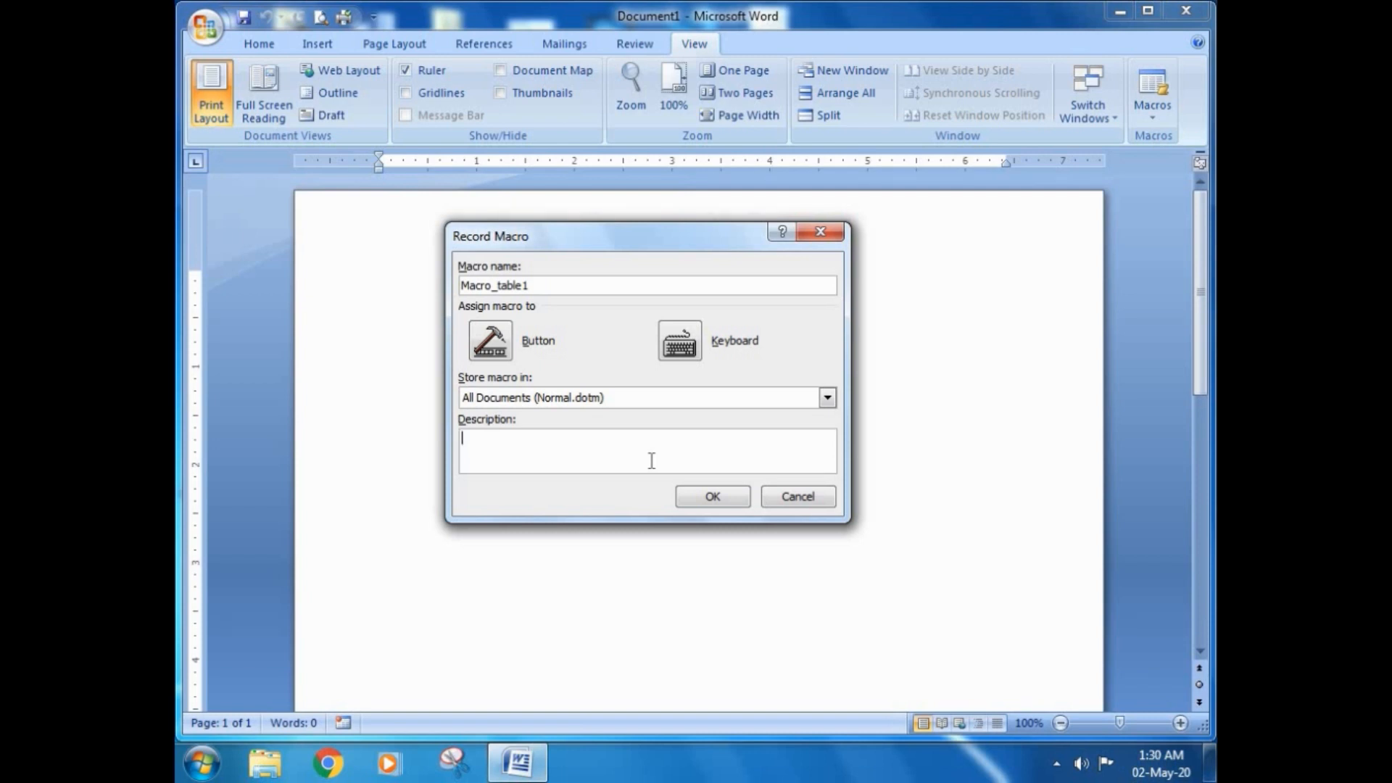
type("Insert table.")
Step: Assign the macro to a button by adding Normal.NewMacros.Macro_table1 to the Quick Access Toolbar
left_click(490, 340)
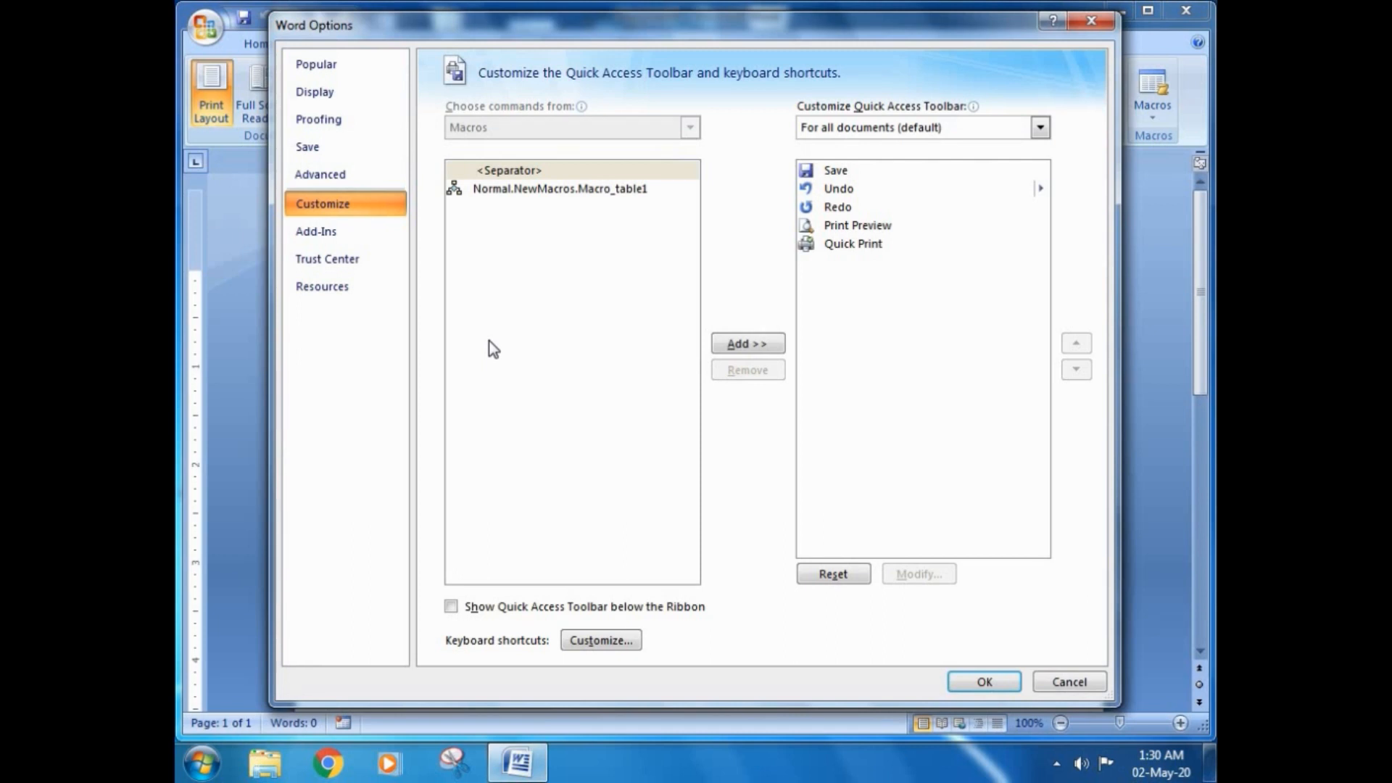
left_click(510, 192)
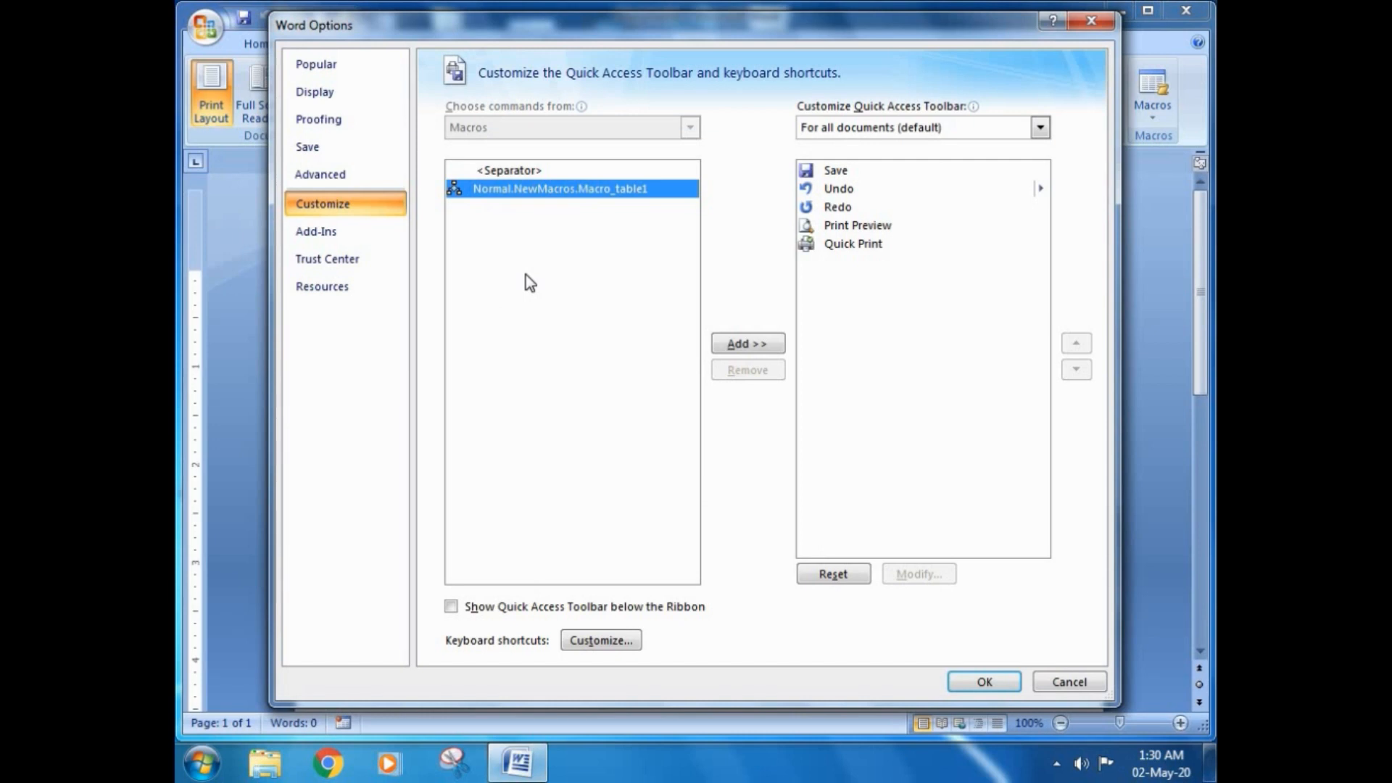
left_click(738, 347)
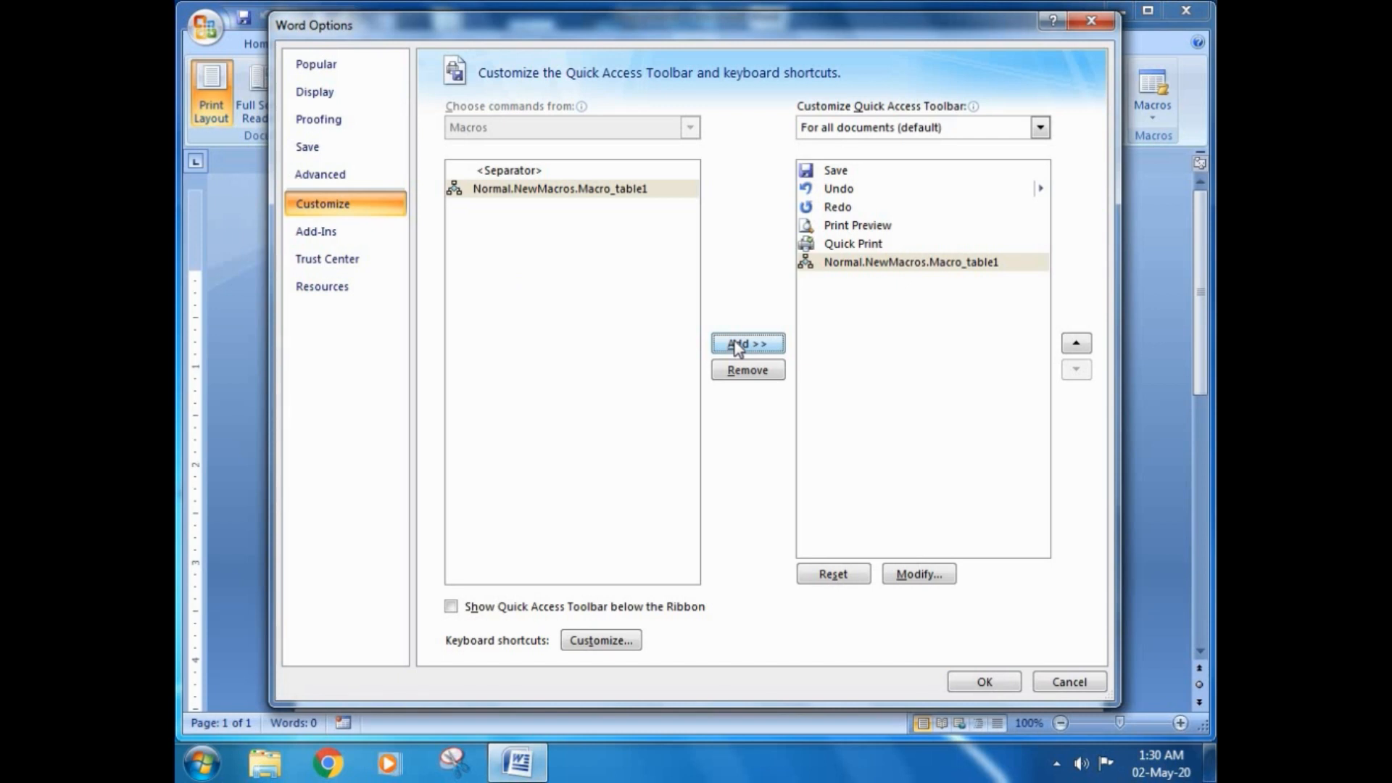
Step: Reorder the Quick Access Toolbar commands so that Macro_table1 sits between Redo and Print Preview
left_click(862, 263)
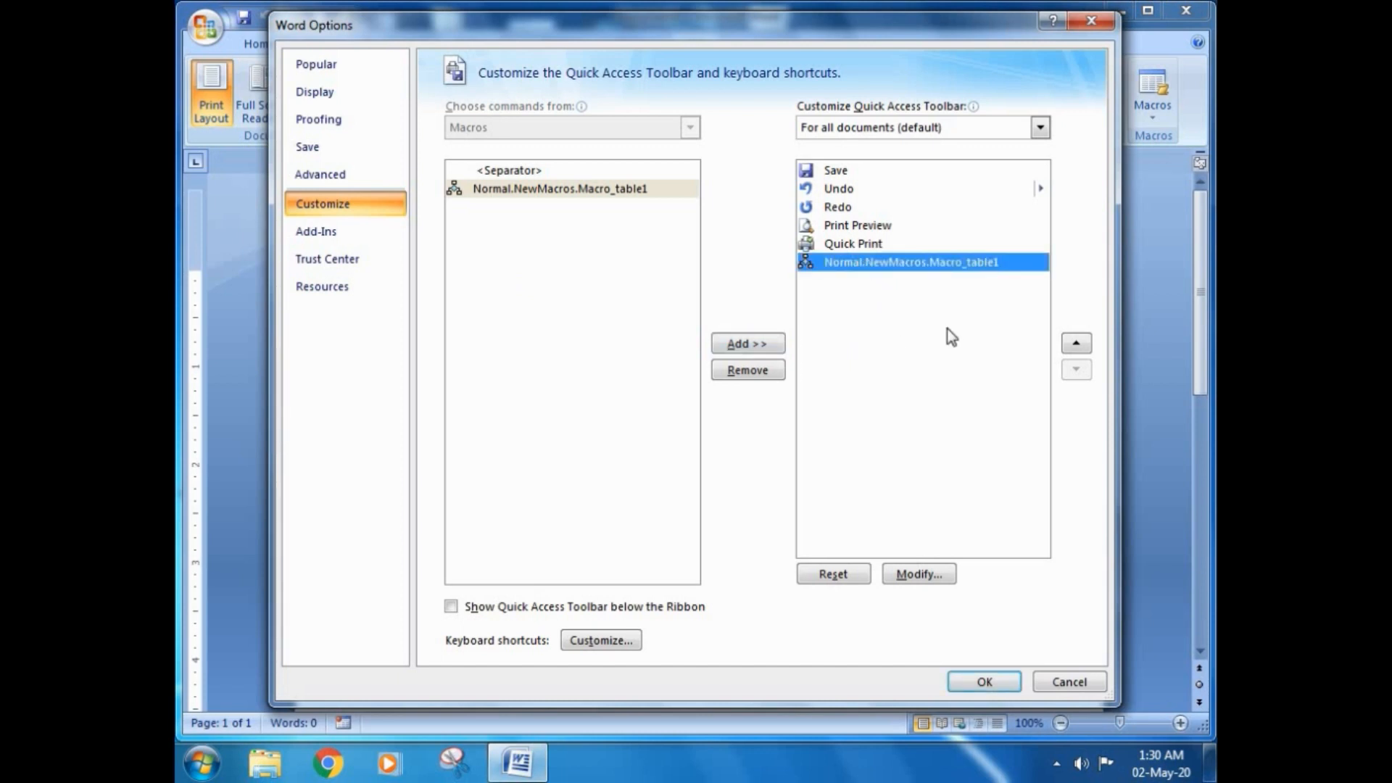
left_click(1074, 344)
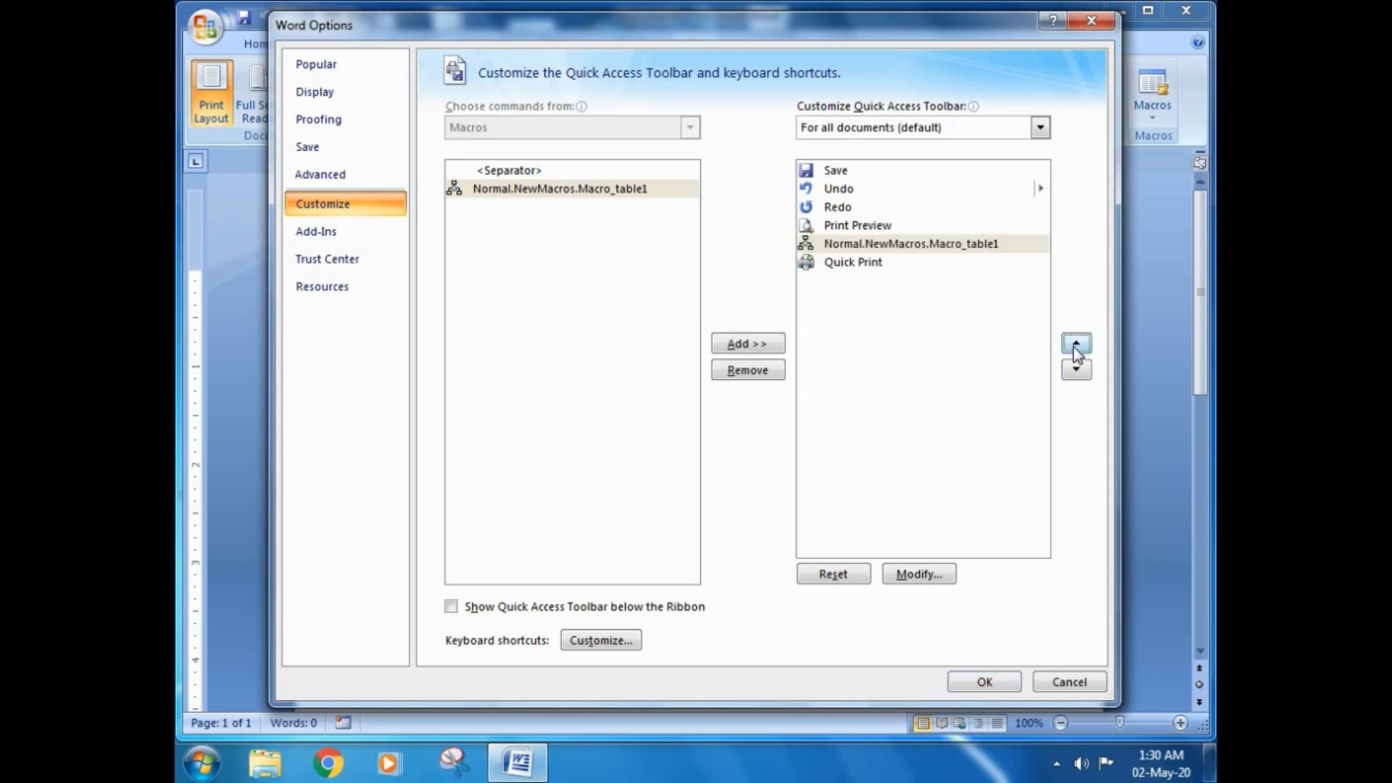
left_click(1074, 344)
left_click(1074, 344)
left_click(1074, 344)
left_click(1076, 370)
left_click(1078, 372)
left_click(1077, 373)
left_click(1078, 372)
left_click(1074, 344)
left_click(1074, 344)
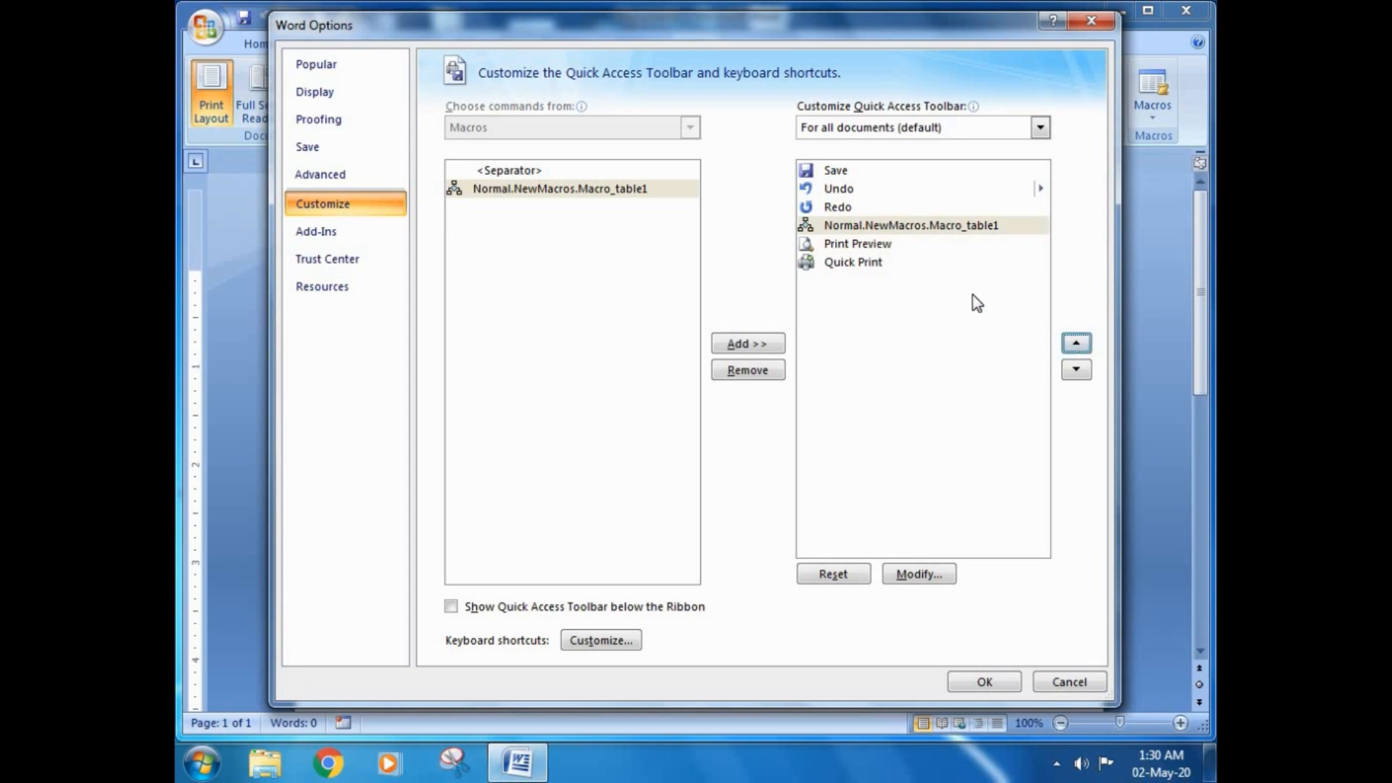
Step: Give the Macro_table1 button the orange circle symbol and apply the toolbar customization to begin recording
left_click(899, 228)
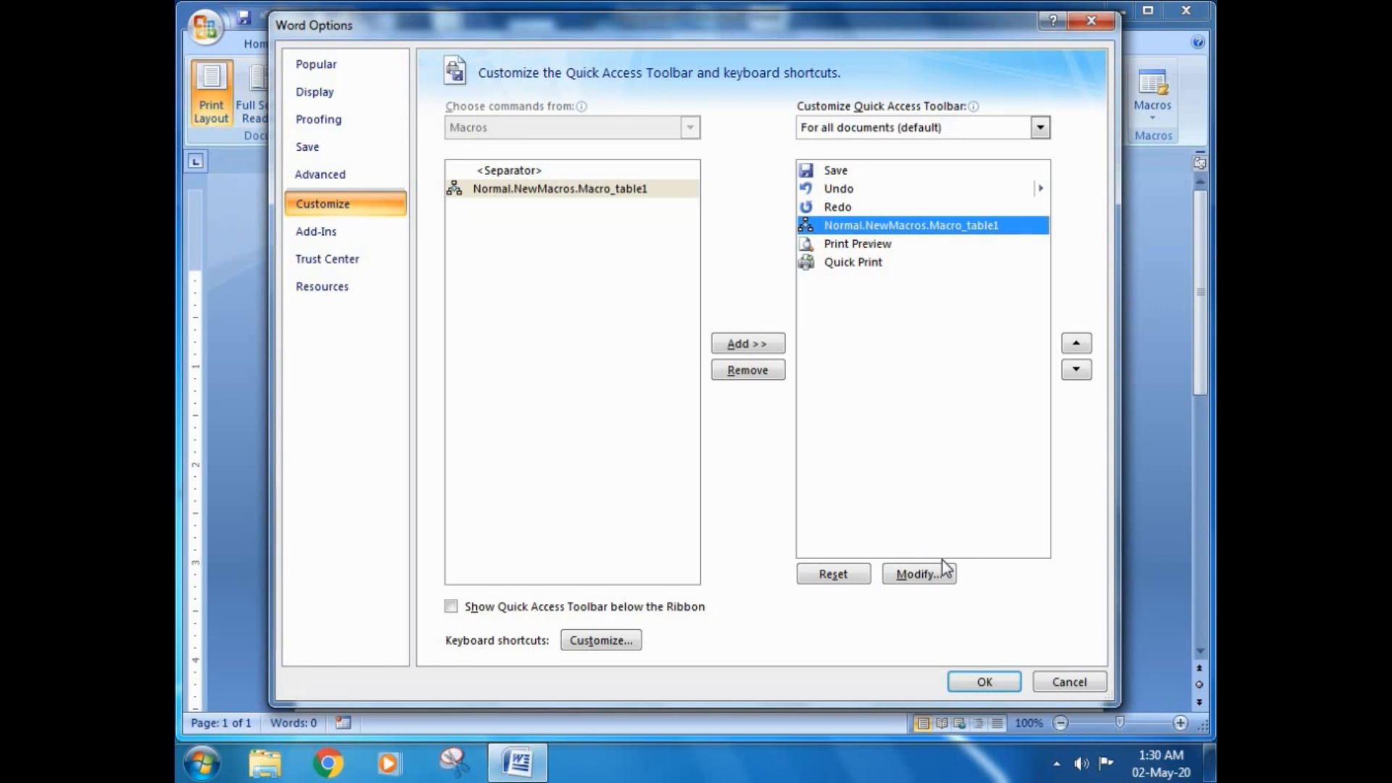
left_click(917, 575)
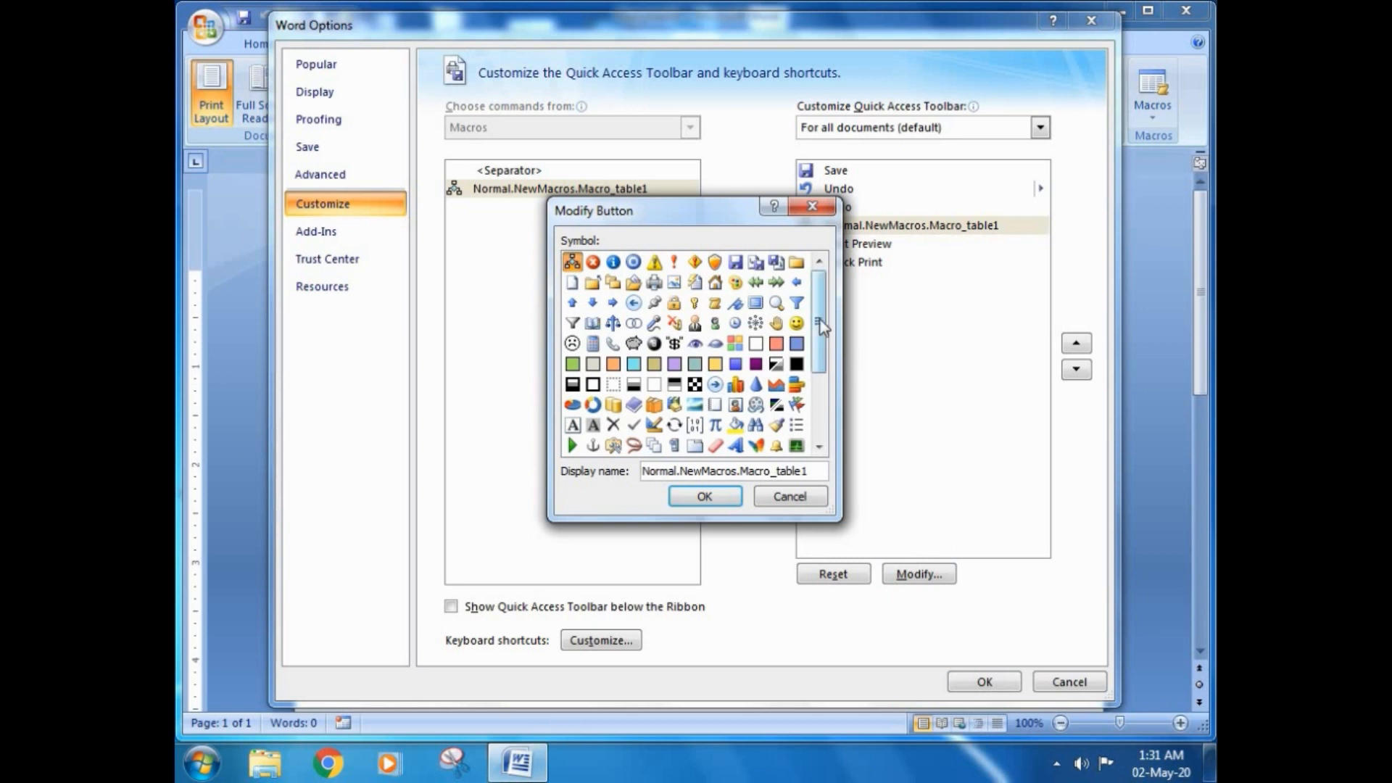
left_click_drag(819, 324, 774, 395)
left_click(674, 353)
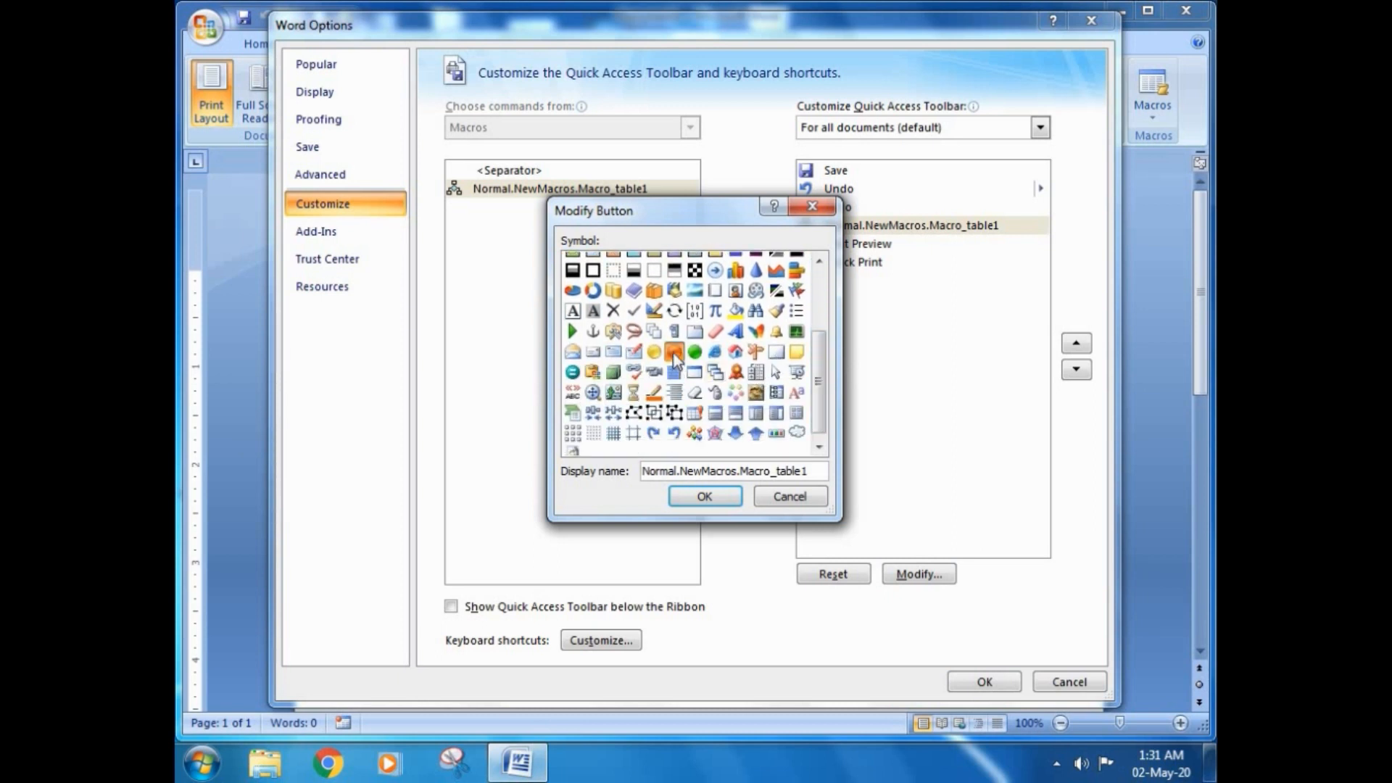
left_click(689, 496)
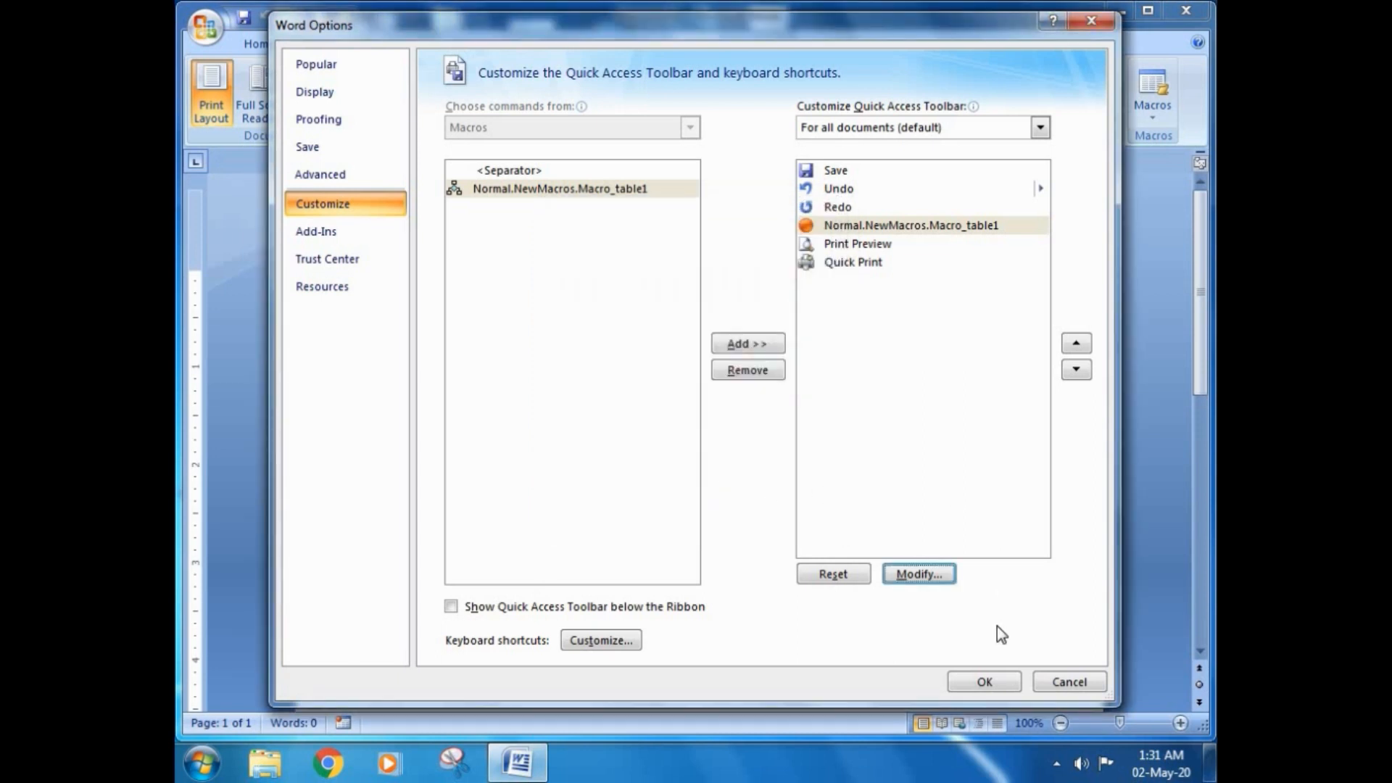
left_click(975, 685)
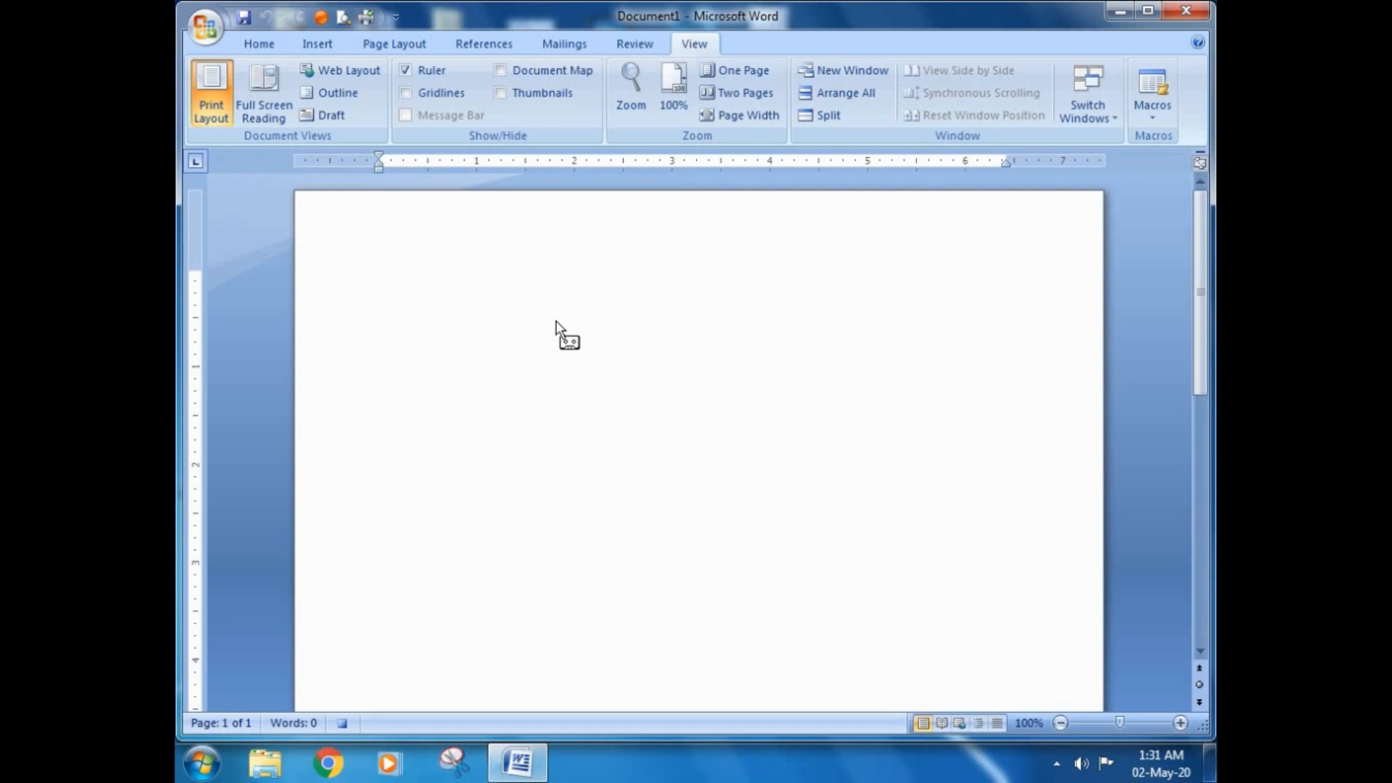
Step: Insert a table with 5 columns and 8 rows at the start of the document
left_click(1152, 118)
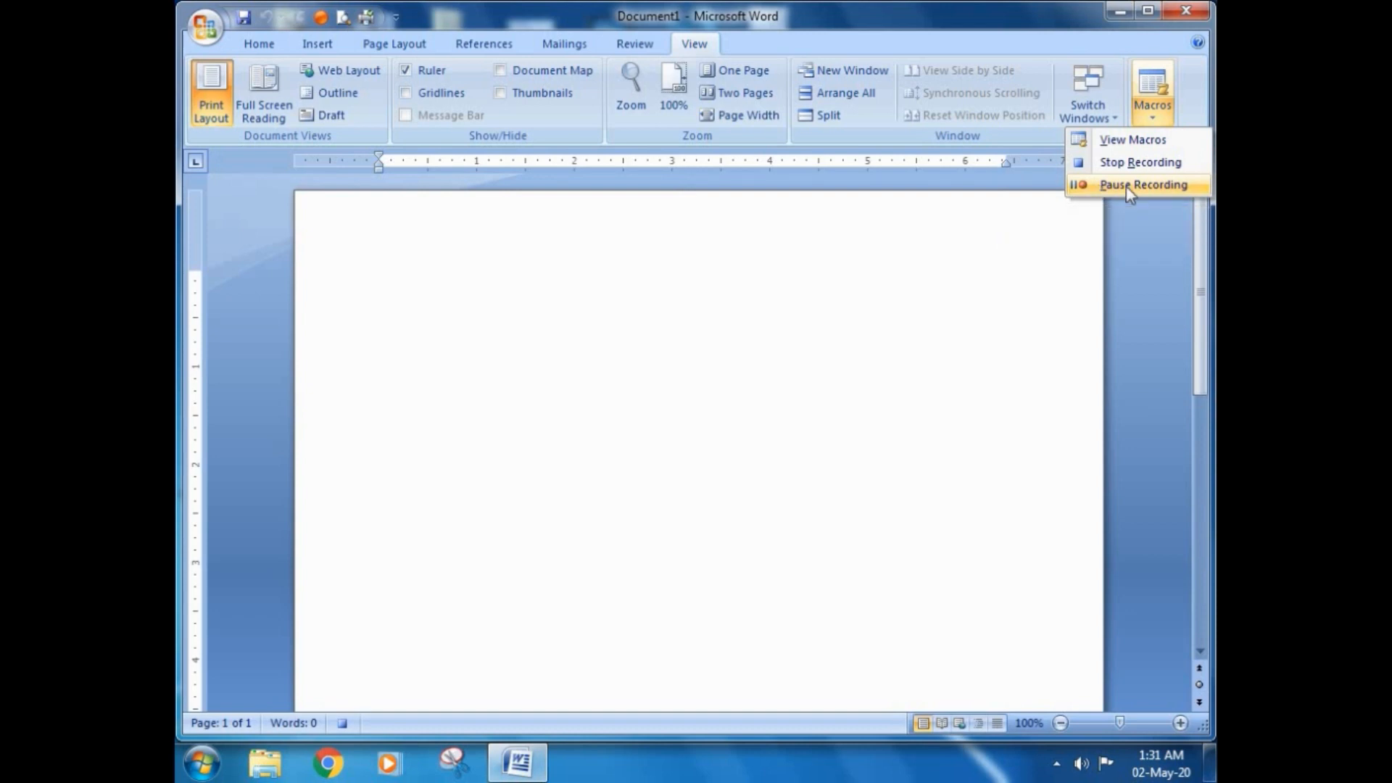
left_click(482, 336)
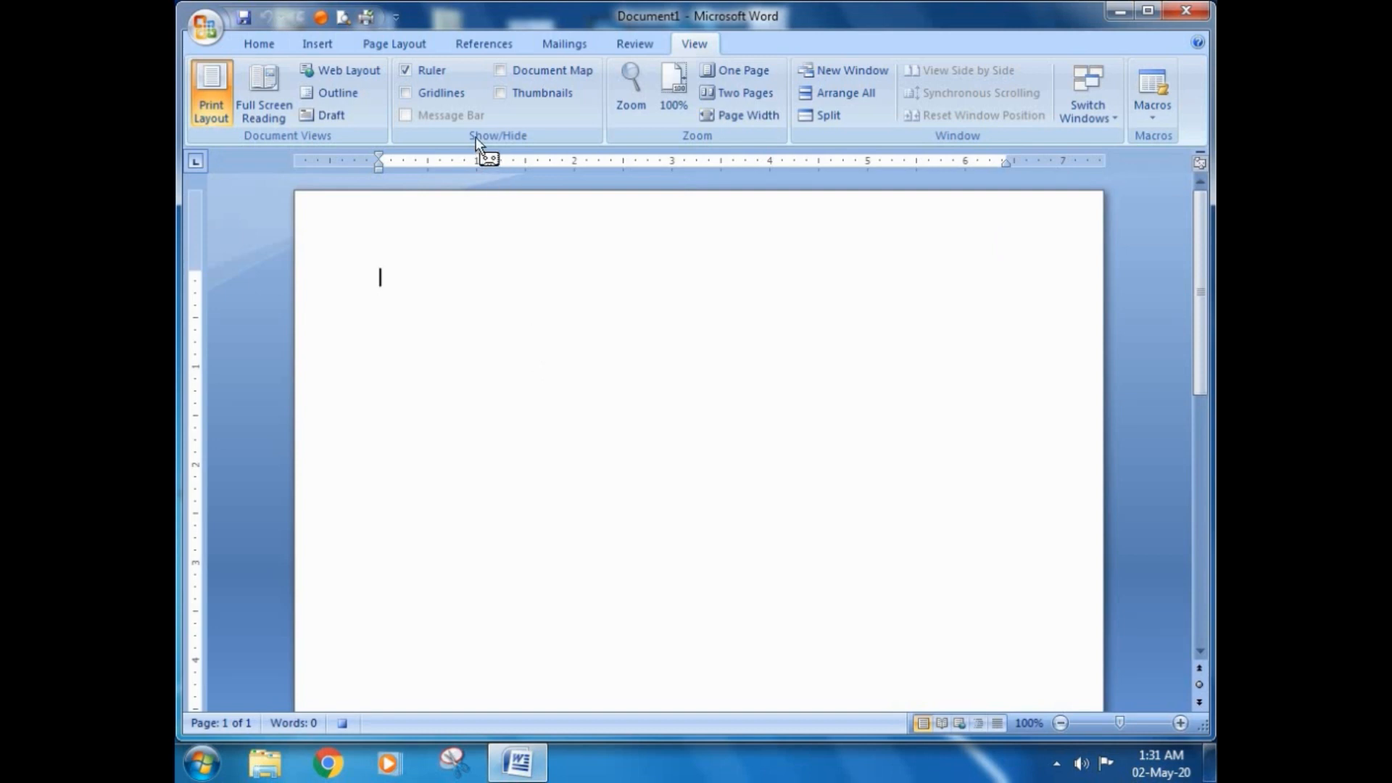
left_click(316, 45)
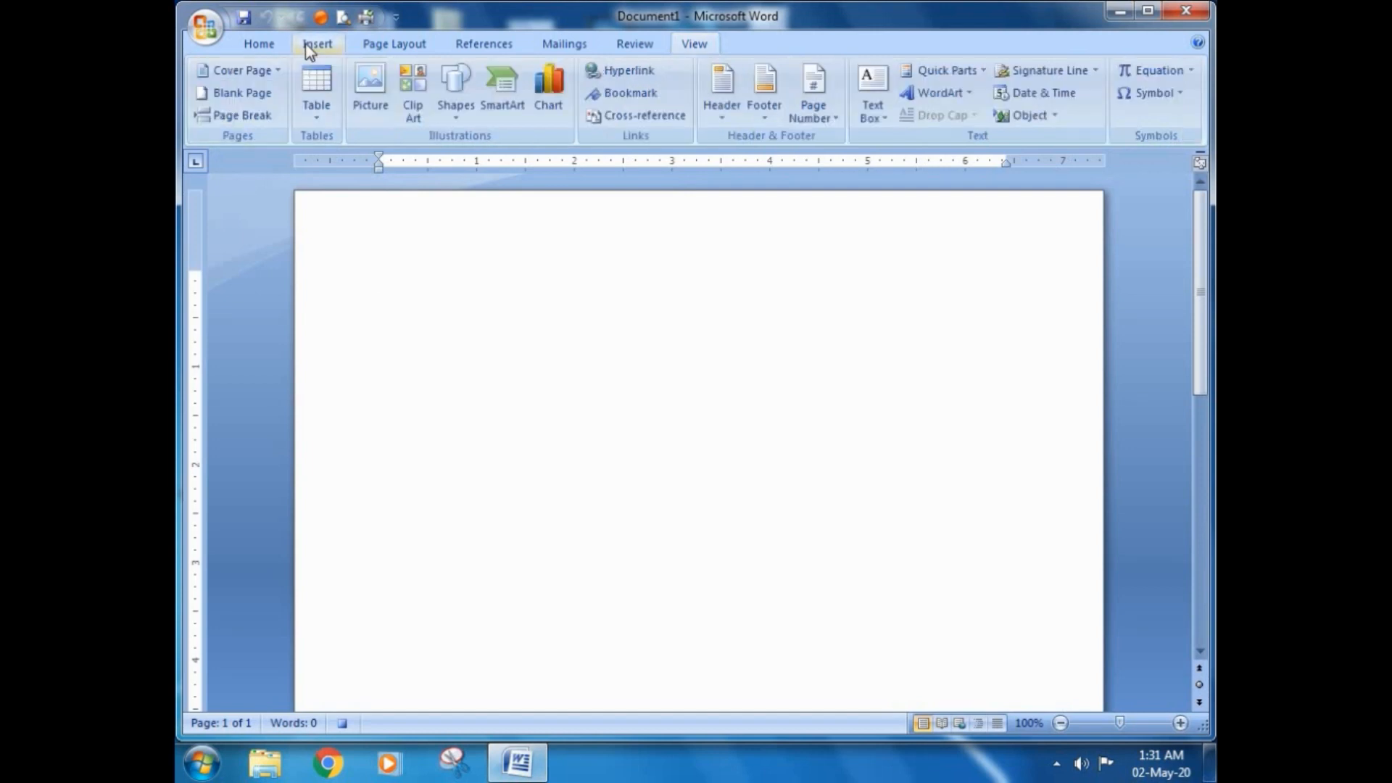
left_click(318, 120)
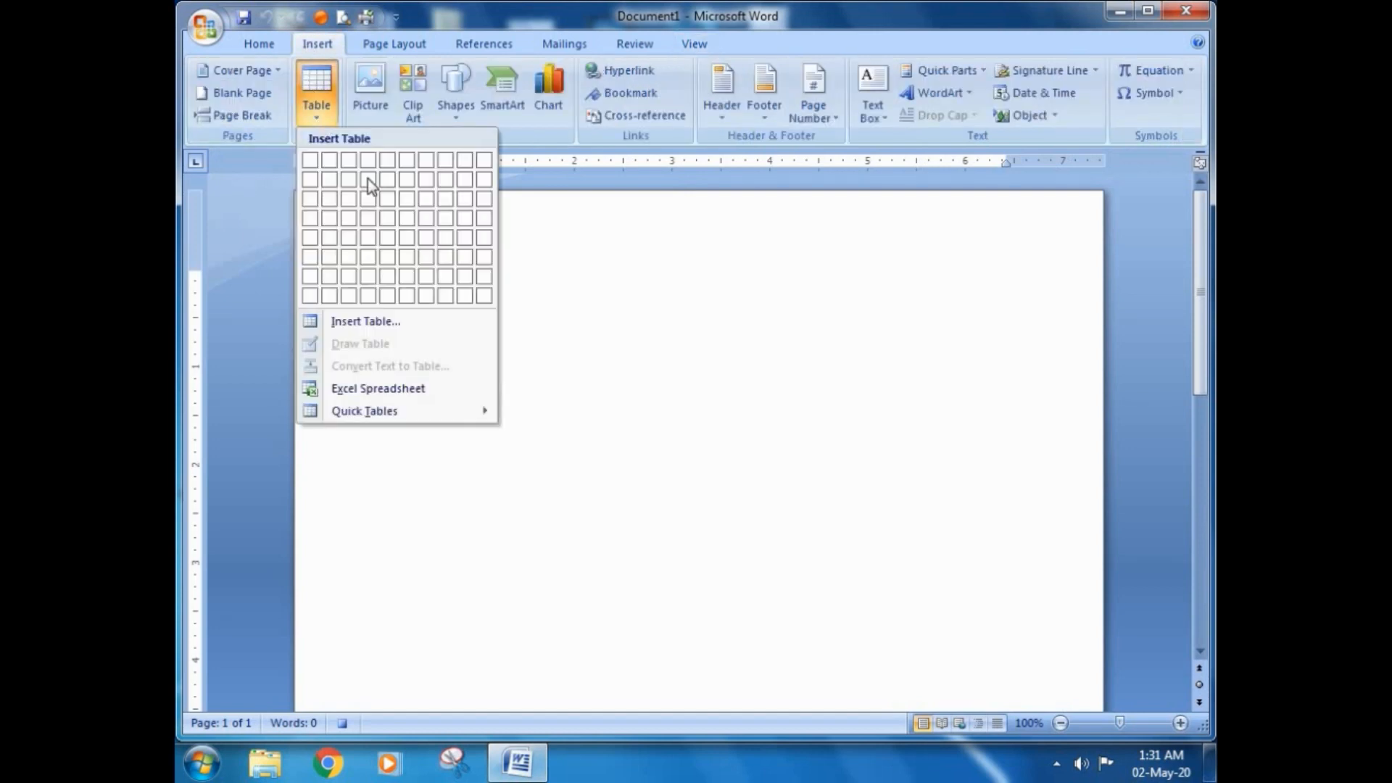
left_click(391, 288)
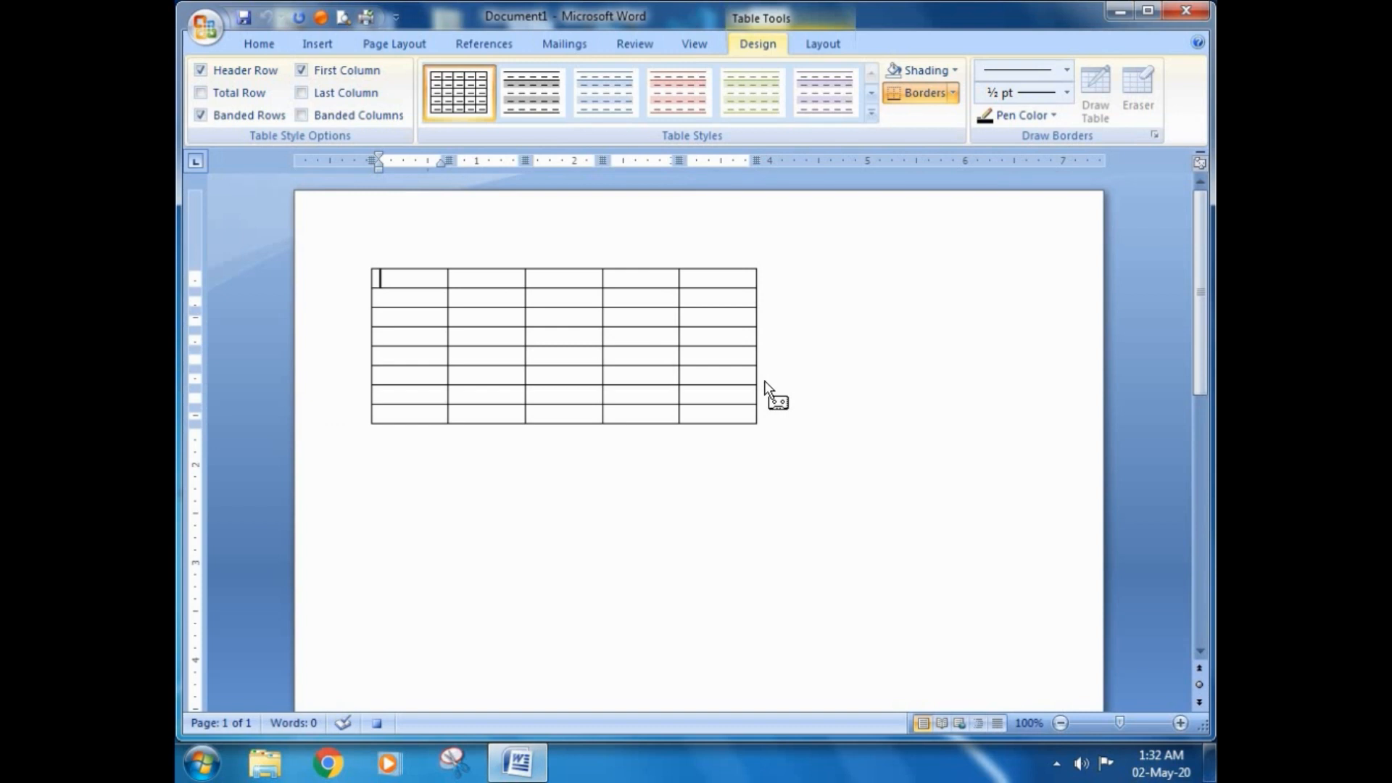
Step: Fill the table's header row with Name, Class, Sub-1, Sub-2 and Total
type("Name")
key("Tab")
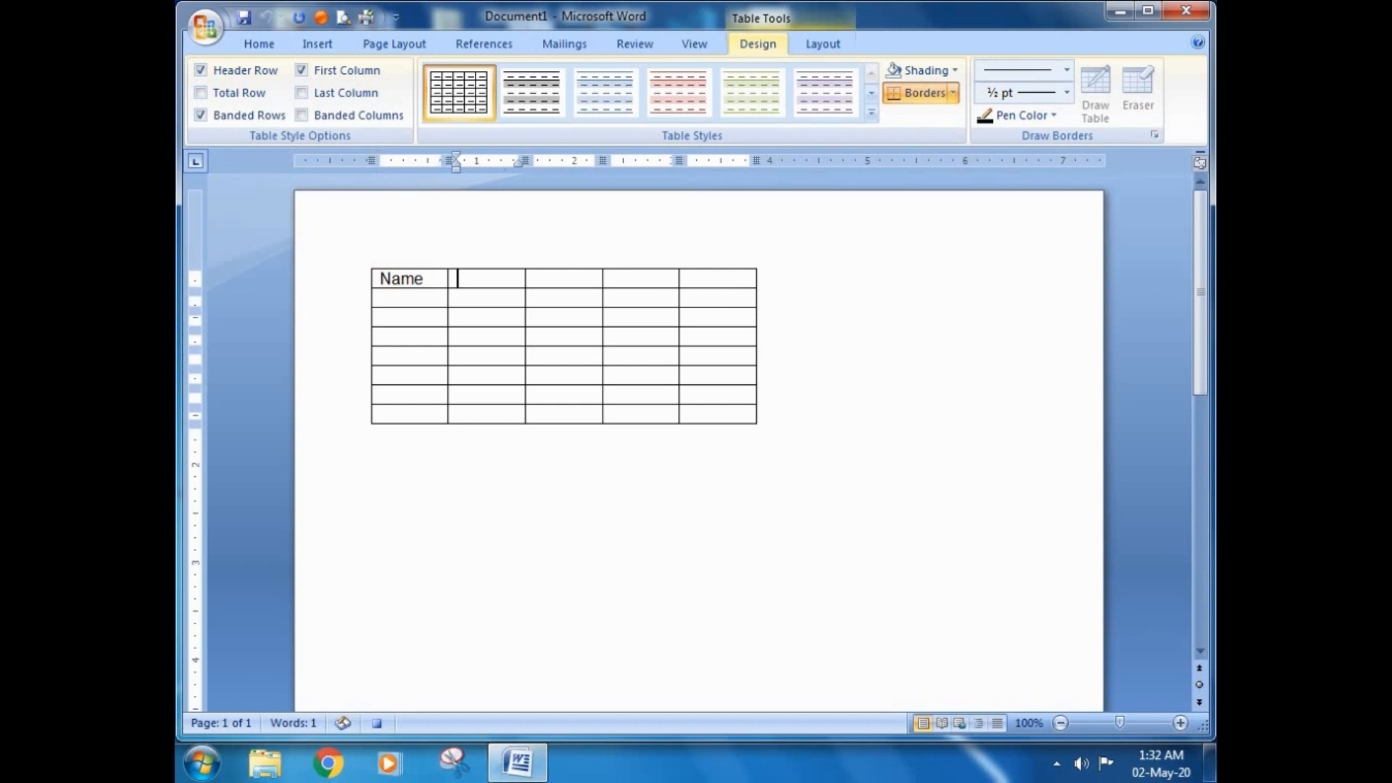
type("Class")
key("Tab")
type("S")
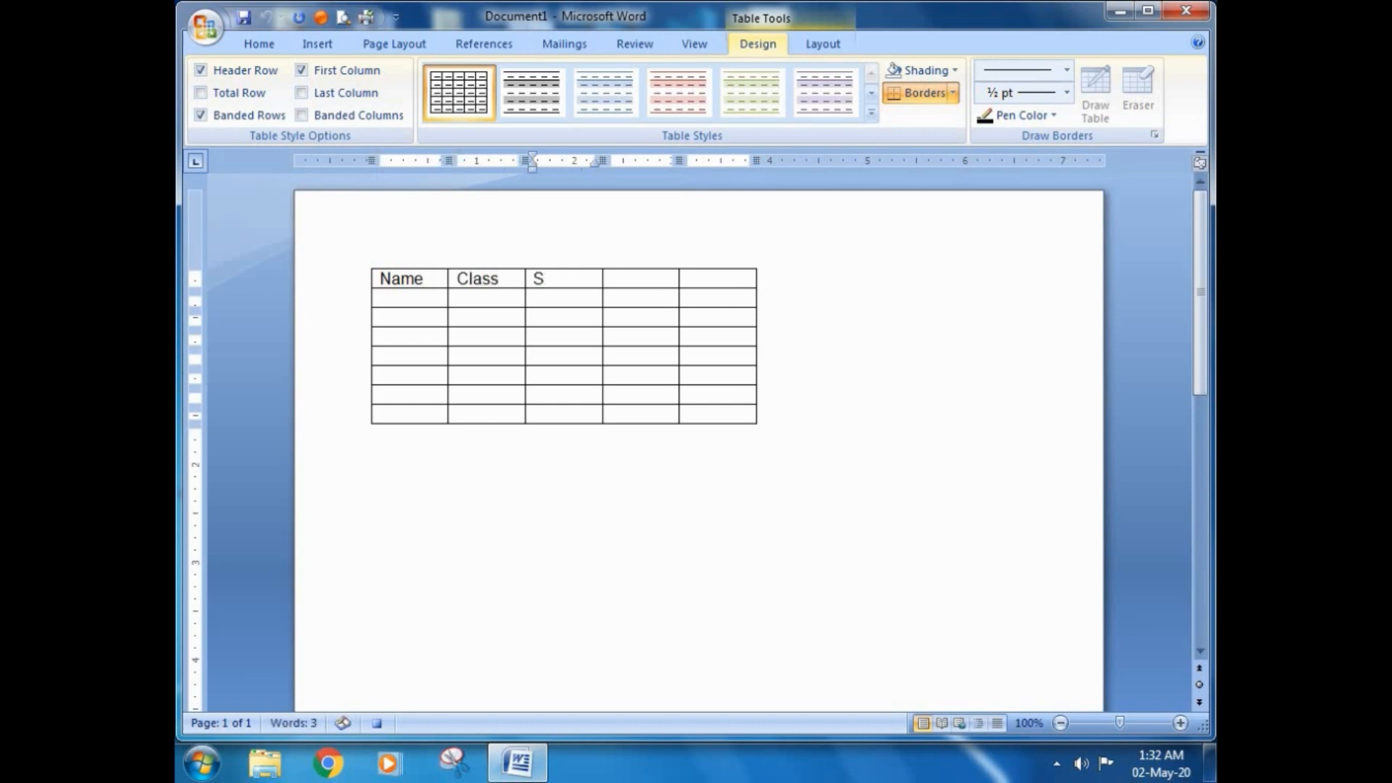
type("ub-1")
key("Tab")
type("Sub-2")
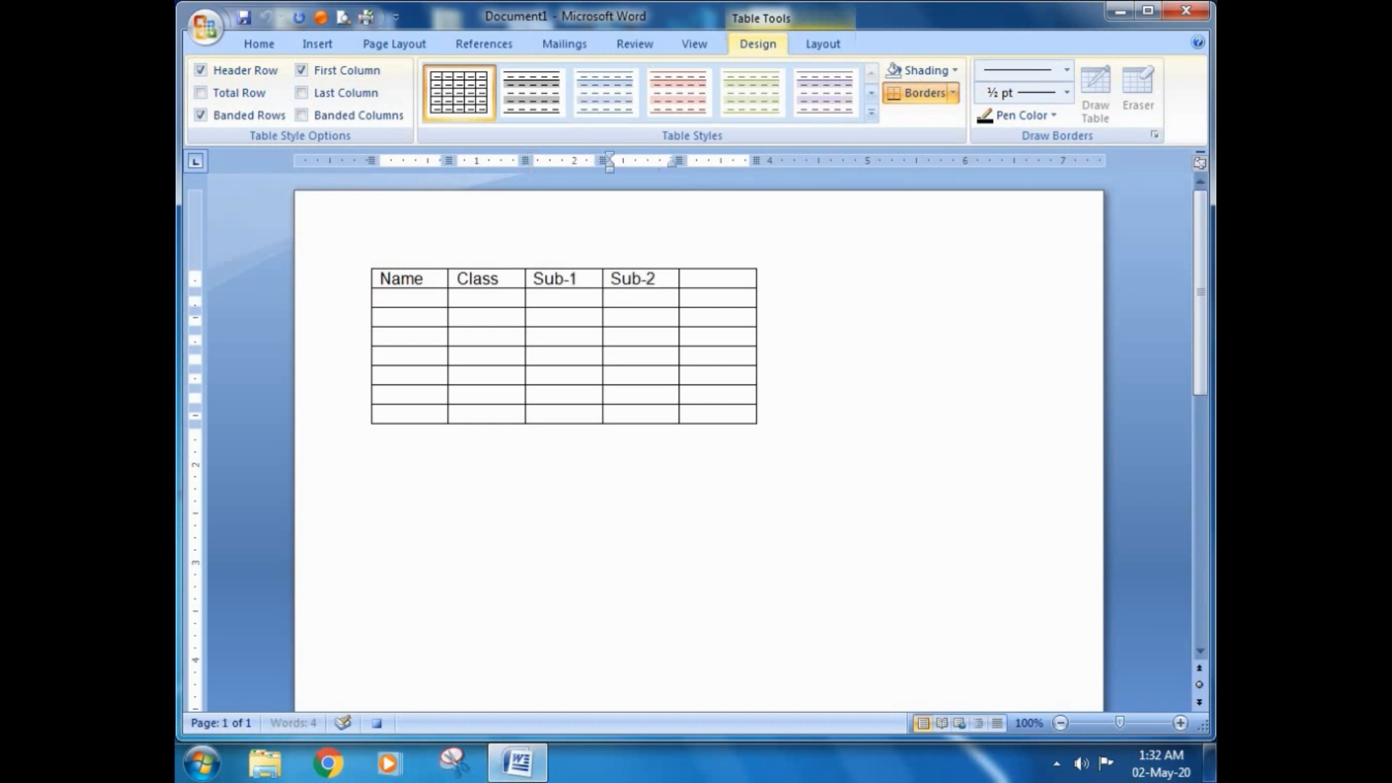
key("Tab")
type("Total")
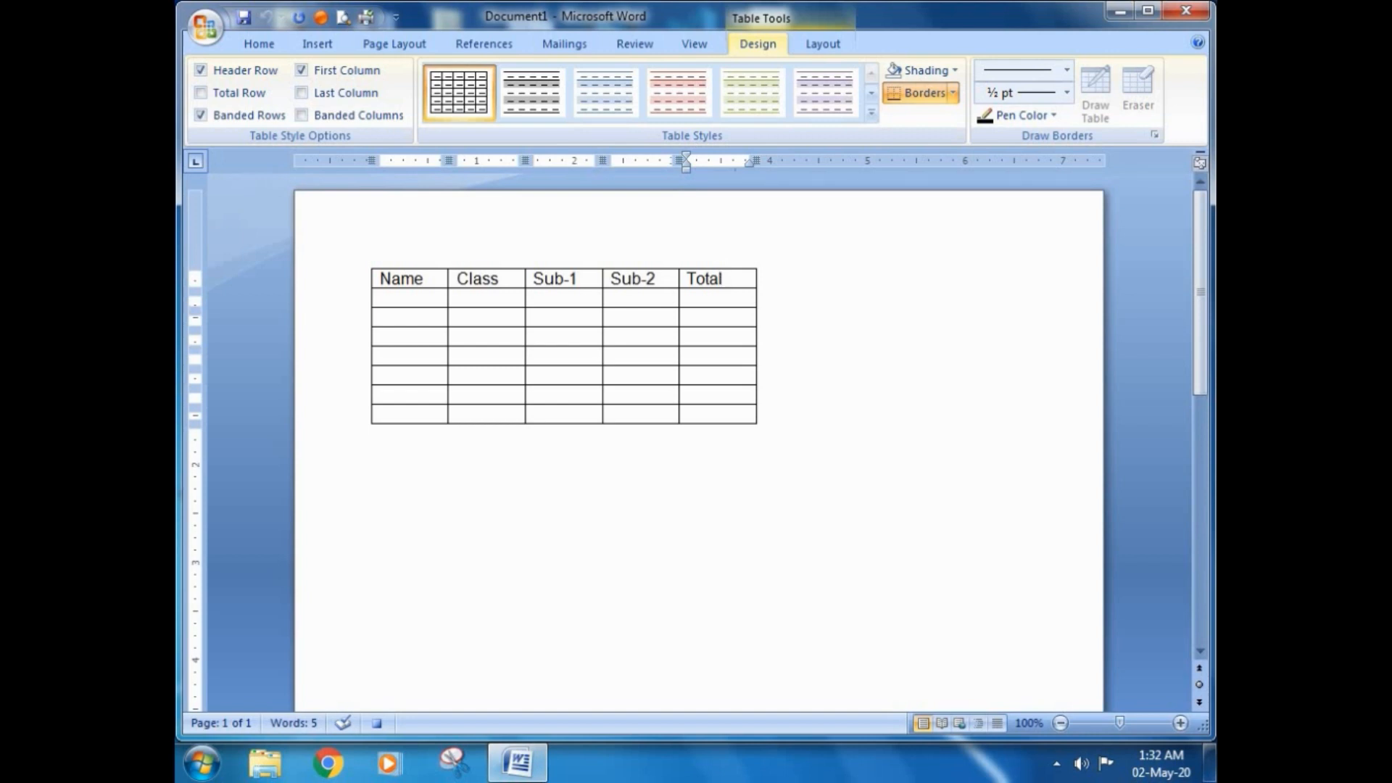
Step: Stop recording the macro
left_click(695, 45)
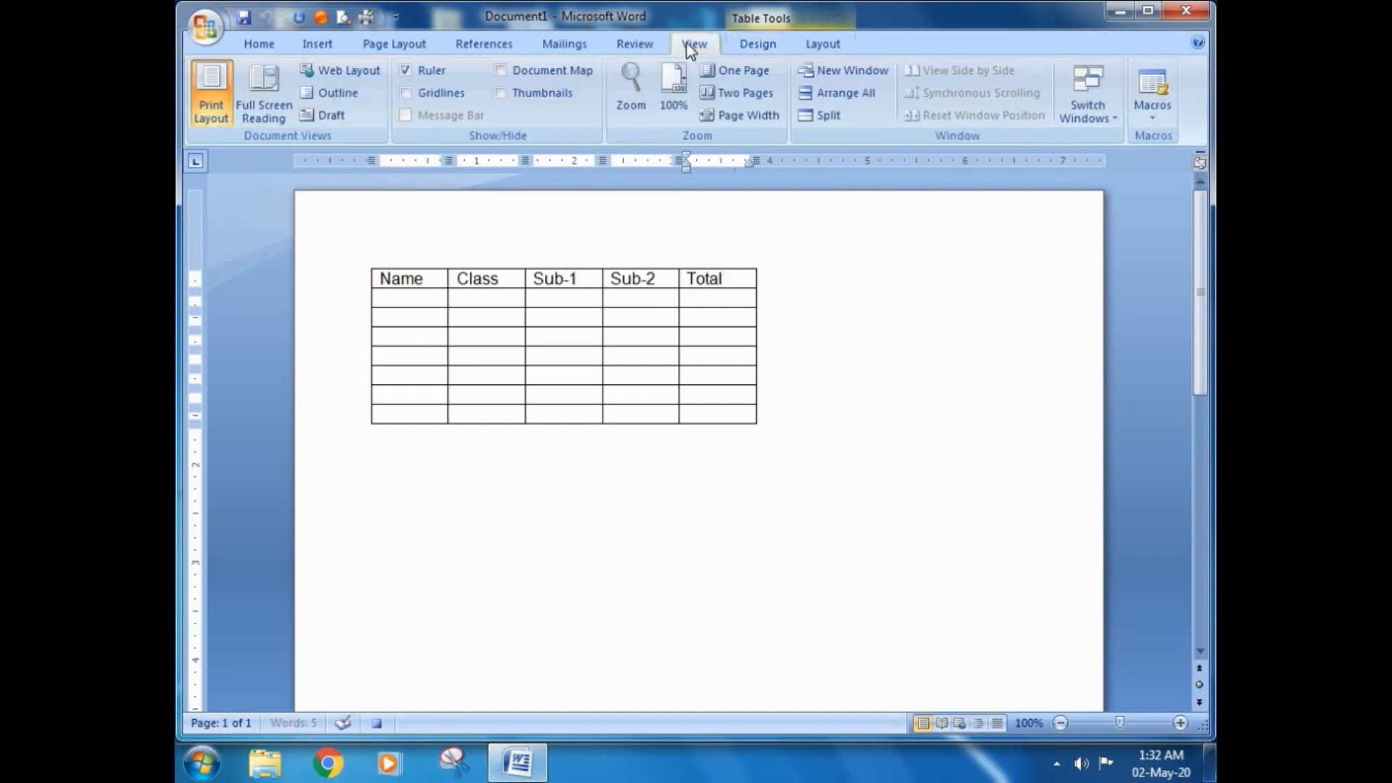
left_click(1151, 116)
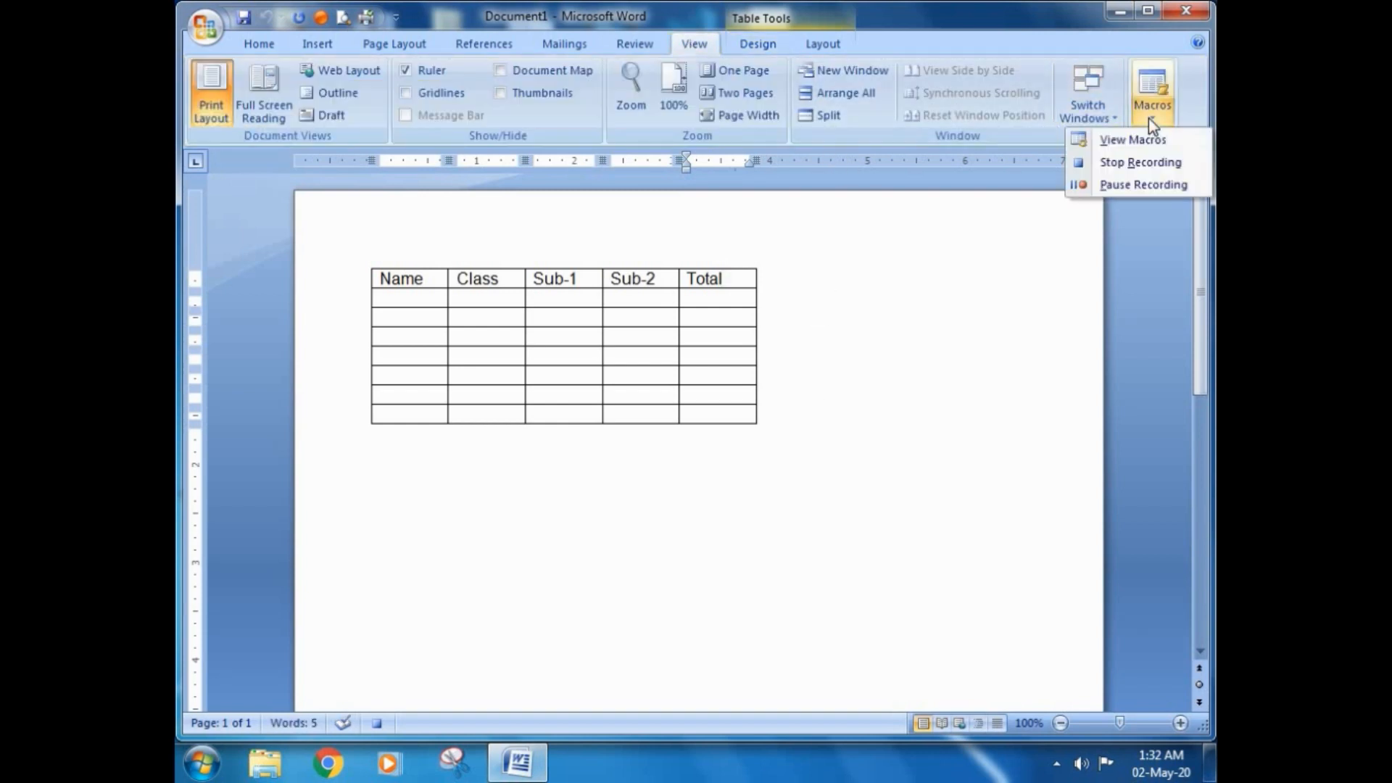
left_click(1111, 167)
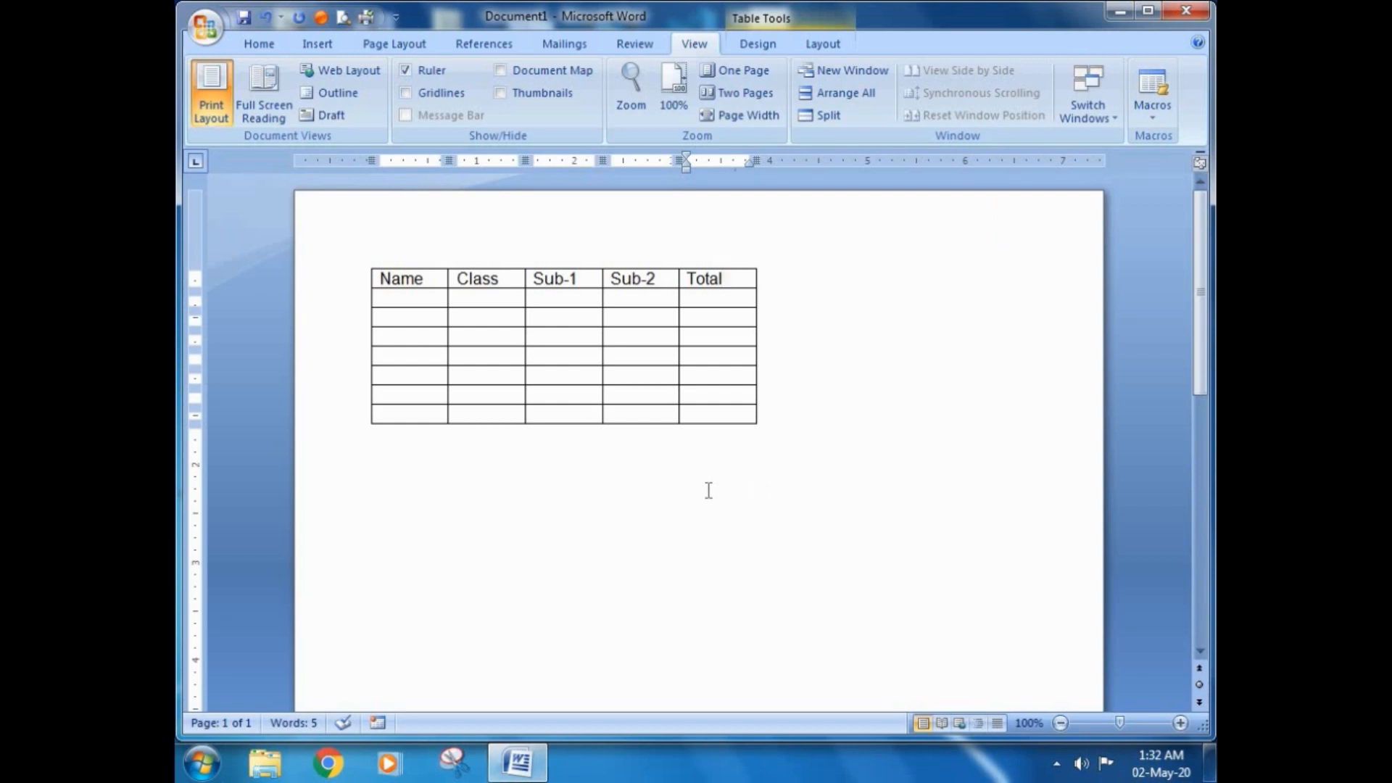
Step: Add an empty line below the table and run Macro_table1 there from its Quick Access Toolbar button
left_click(508, 481)
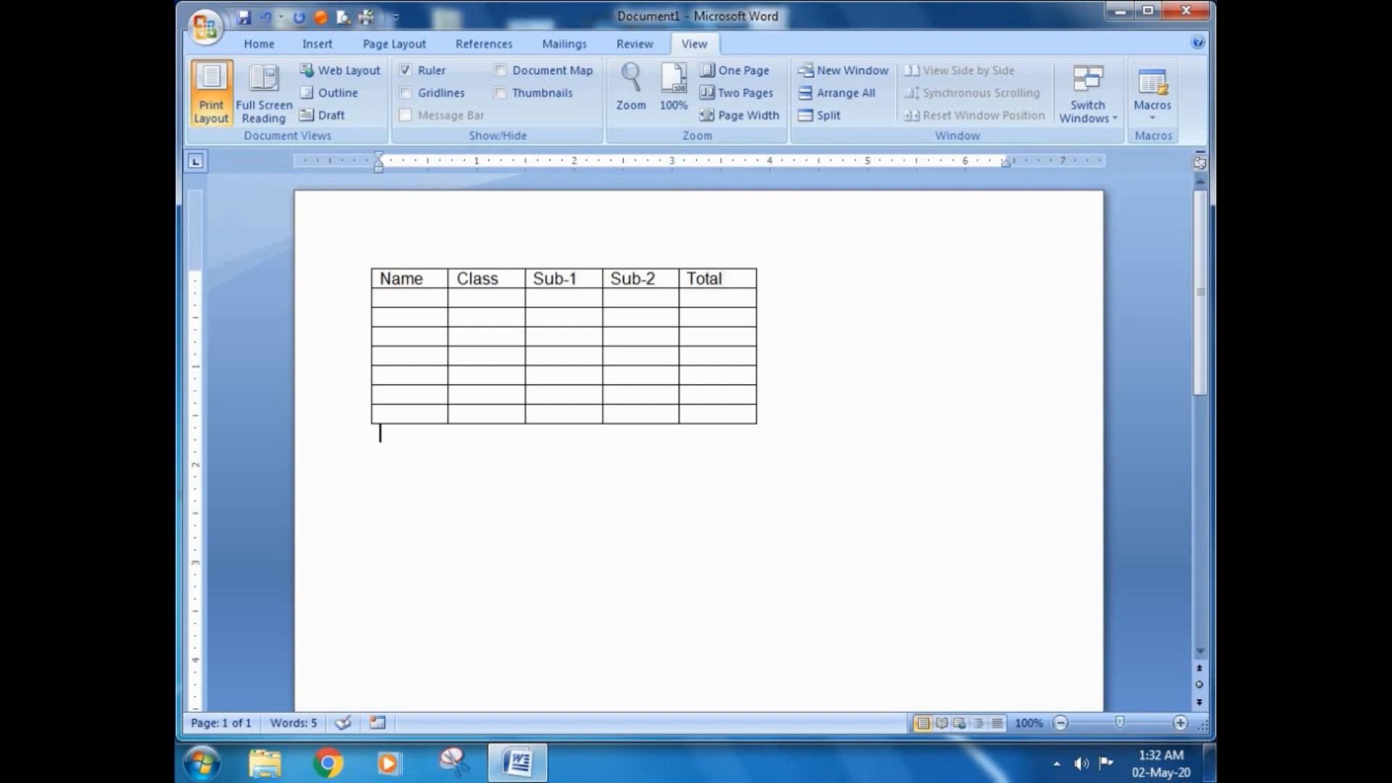
key("Return")
left_click(323, 17)
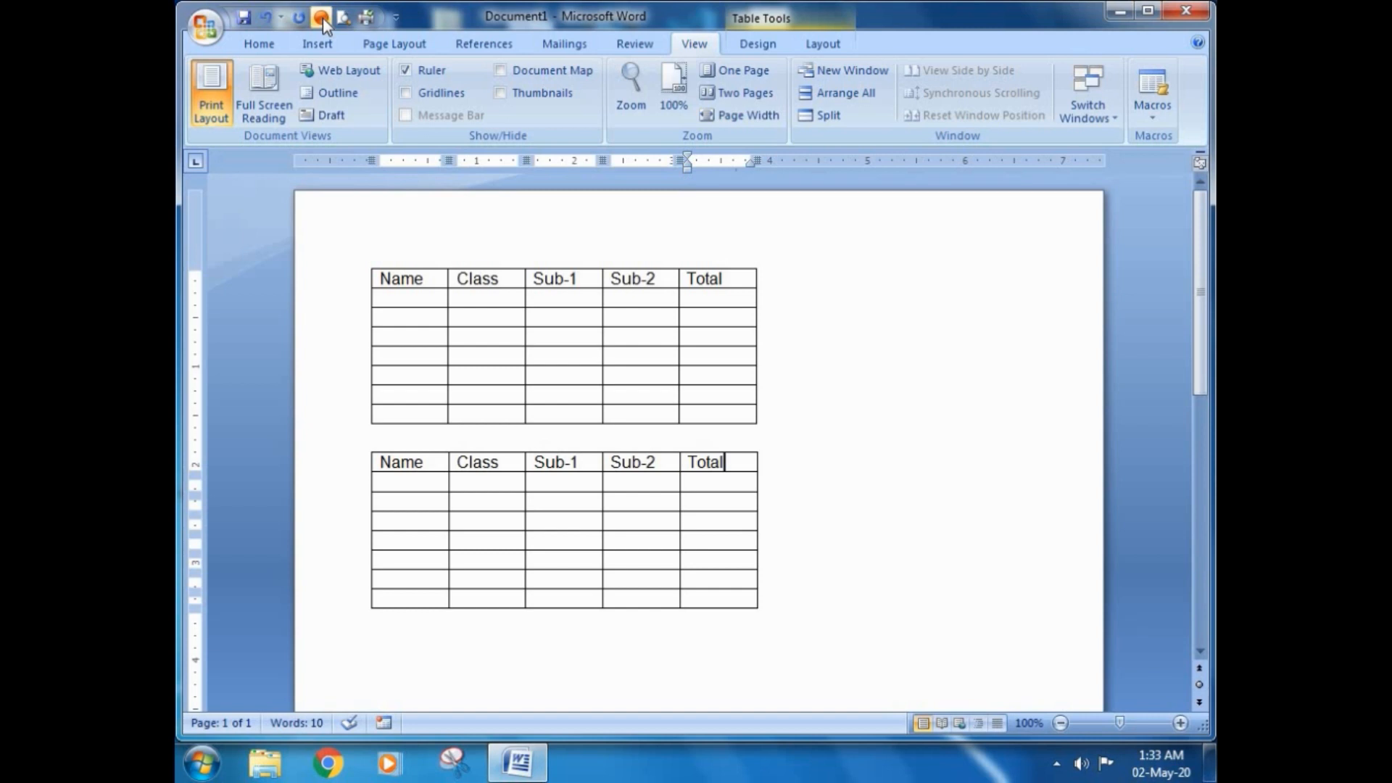
Step: Move to the line below the second table and run Macro_table1 there from the list of saved macros
key("Down")
key("Down")
key("Down")
key("Down")
key("Down")
key("Down")
key("Down")
key("Down")
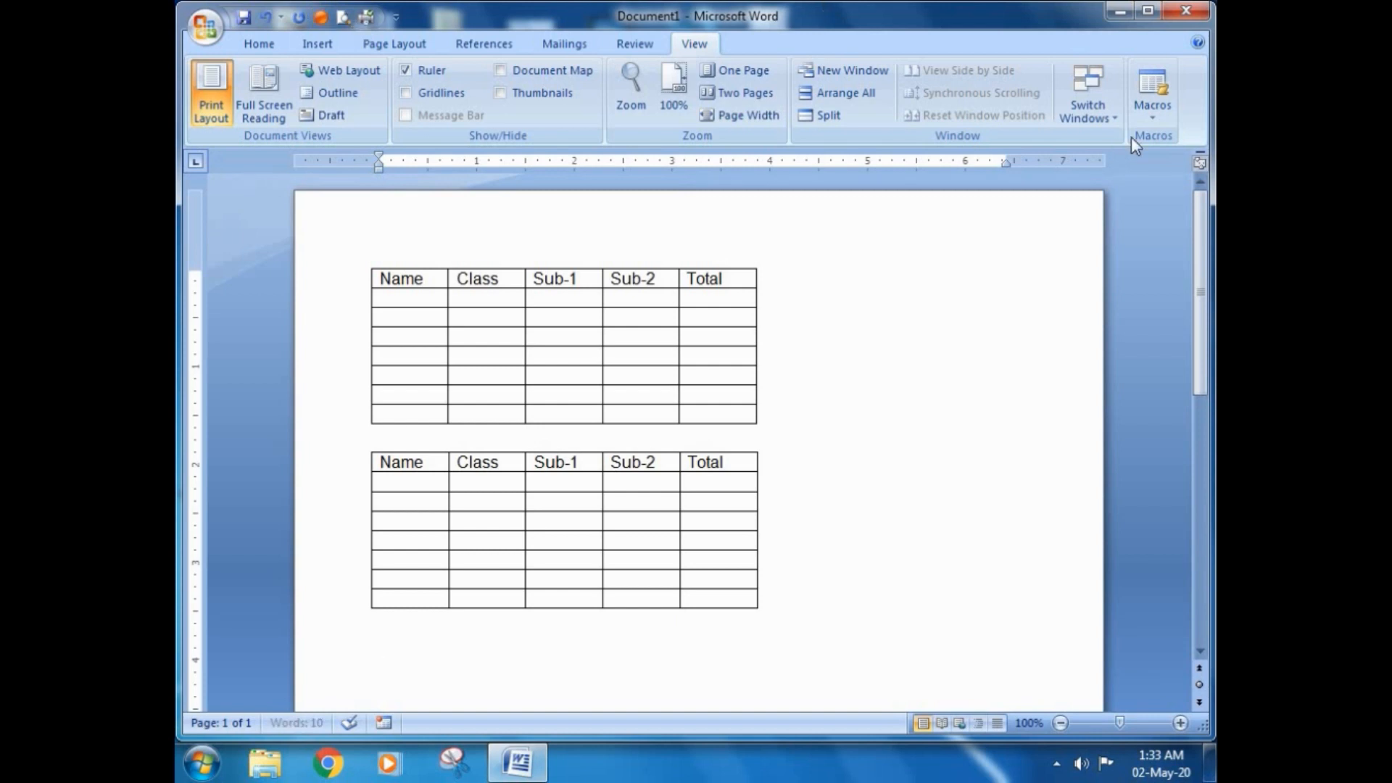
left_click(1151, 123)
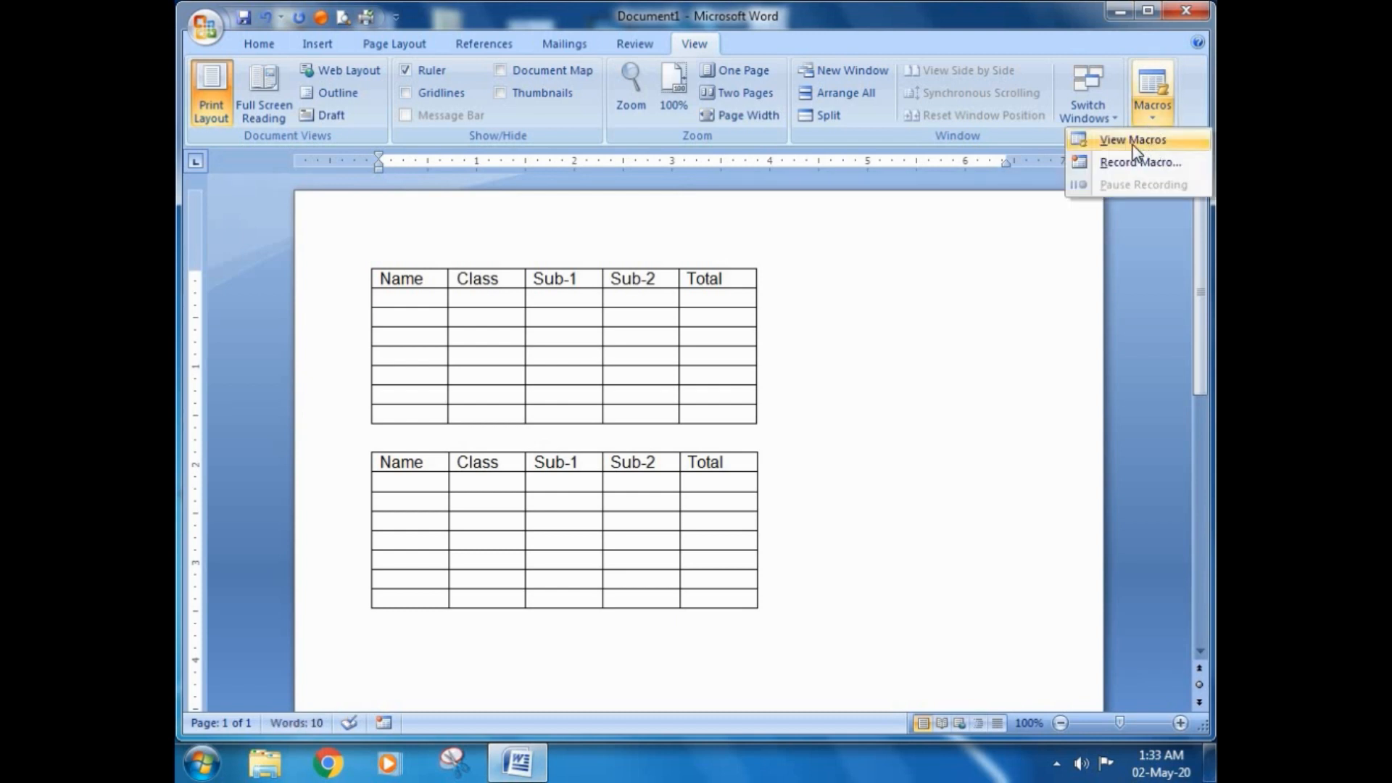
left_click(1146, 141)
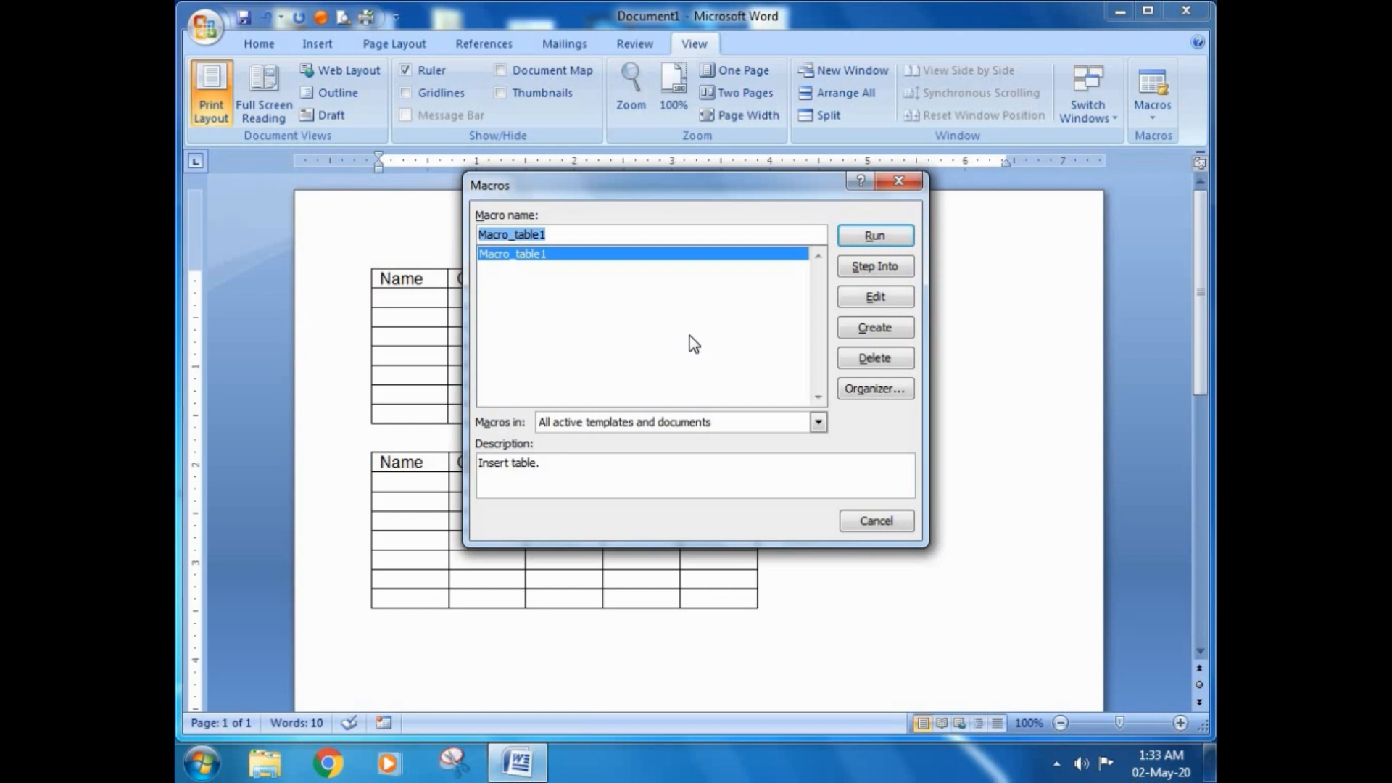
left_click(869, 237)
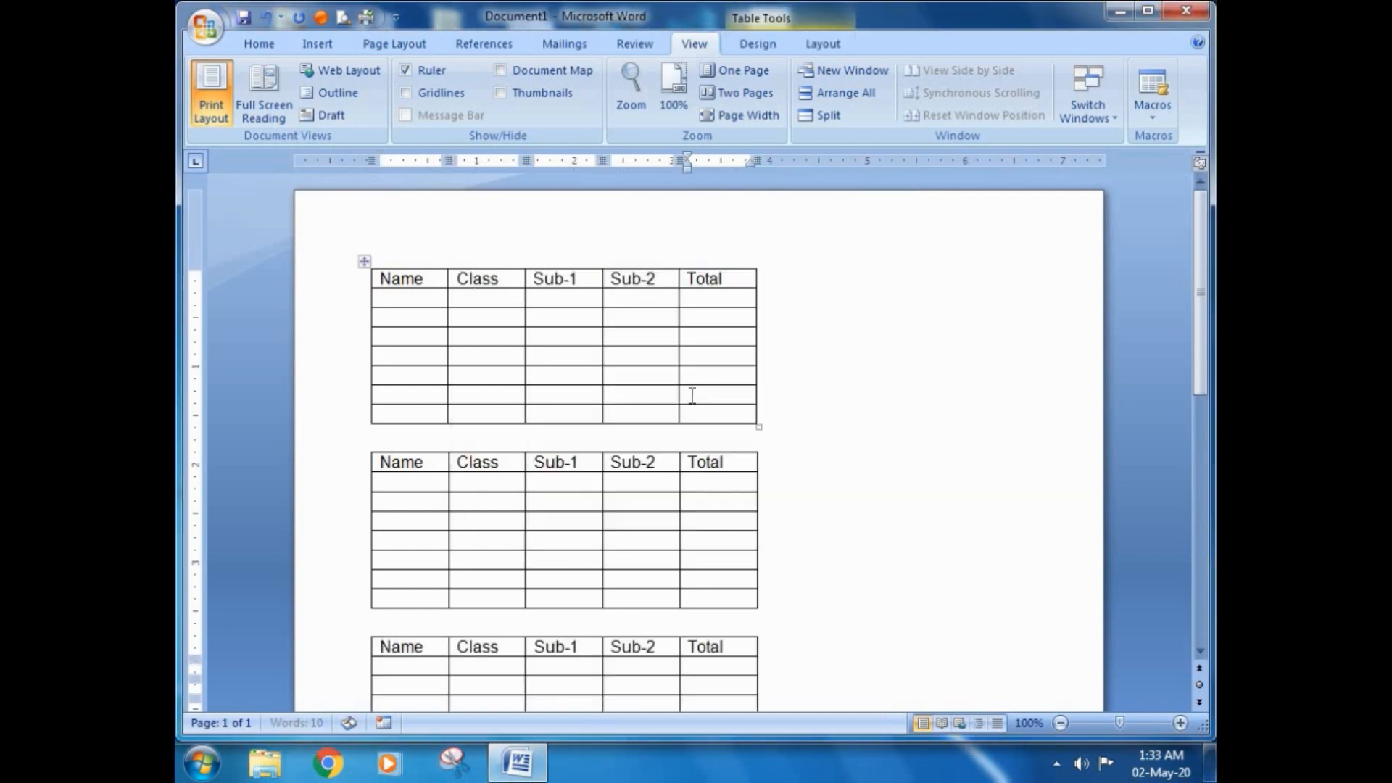
Step: Add an empty line below the third table and set up a new macro recording named Macro_table2
scroll(604, 440, "down", 5)
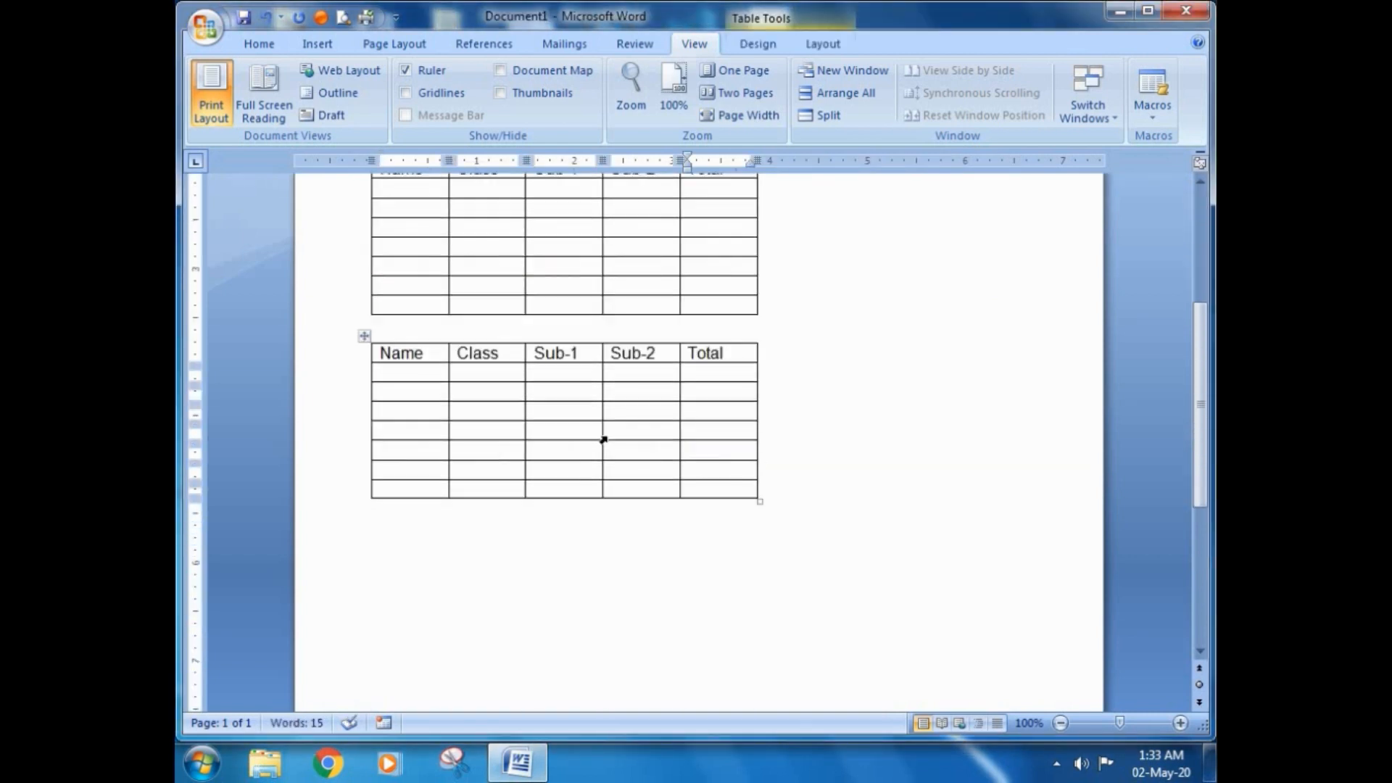
left_click(472, 526)
key("Return")
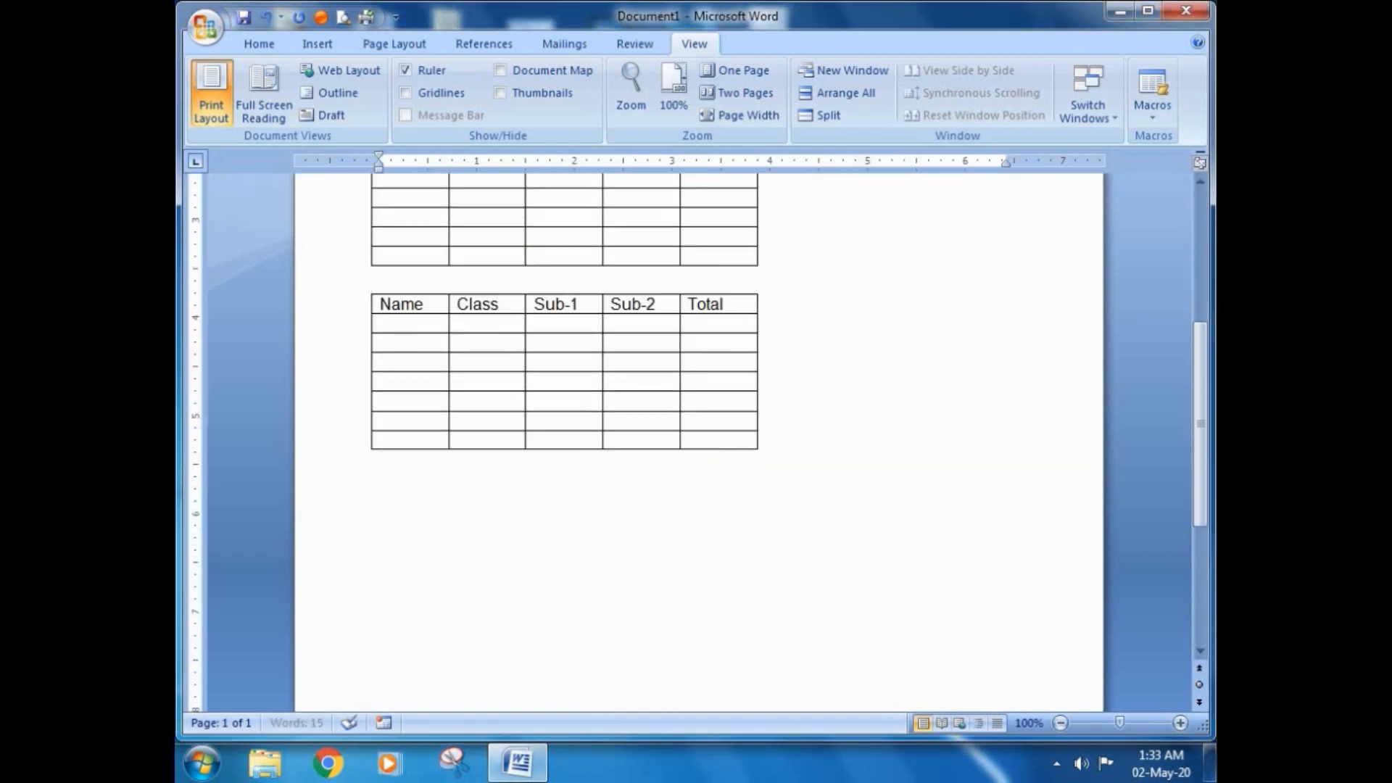
left_click(1154, 120)
left_click(1138, 168)
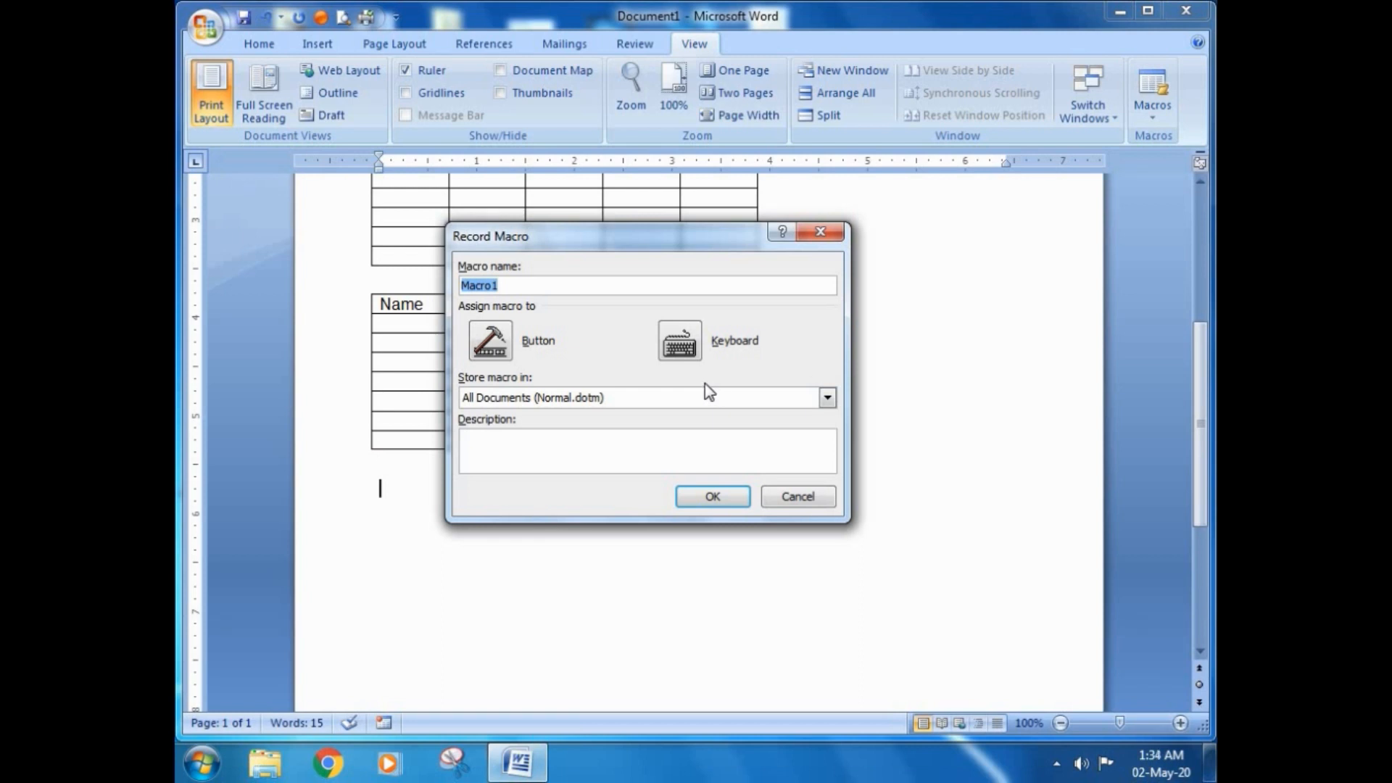
left_click(510, 288)
key("BackSpace")
key("BackSpace")
type("o_table2")
Step: Store the new macro in All Documents (Normal.dotm) and describe it as "Insert table2"
left_click(828, 399)
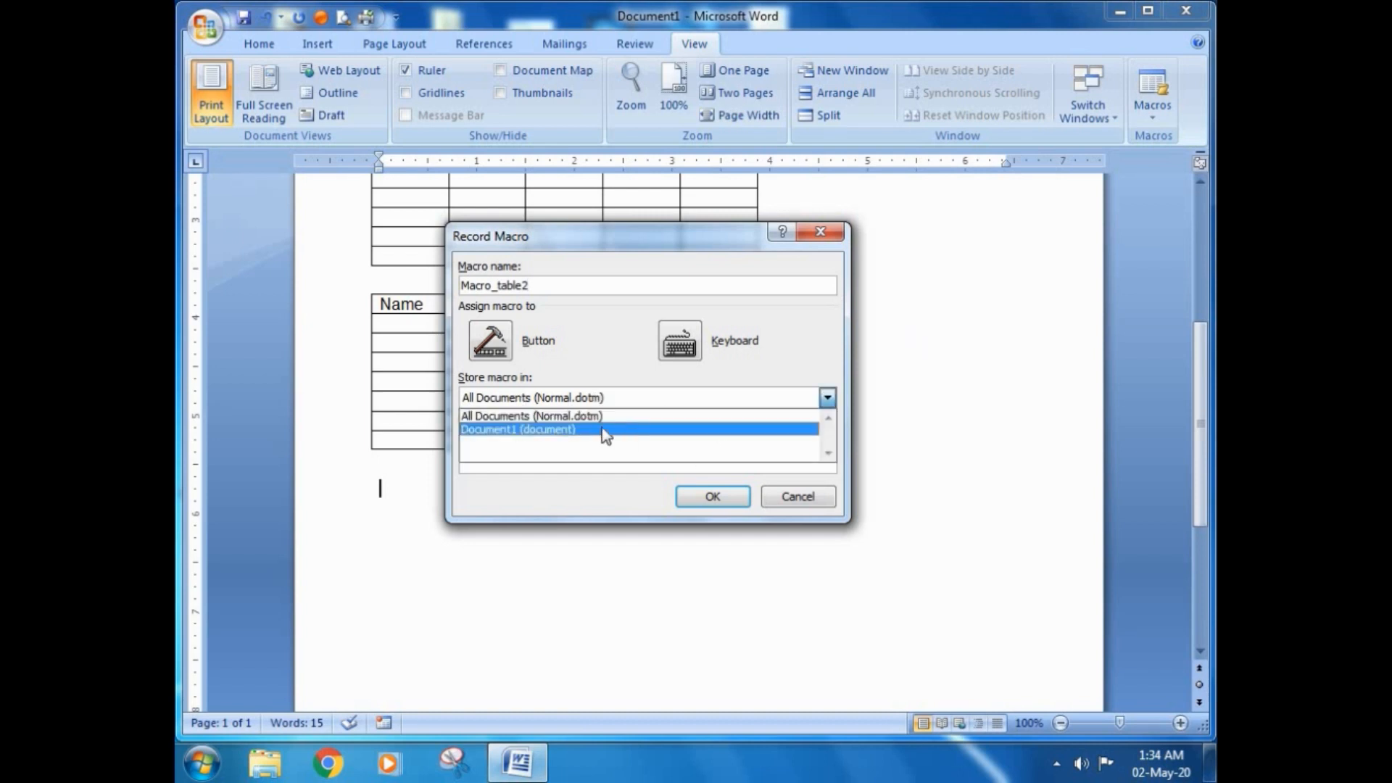
left_click(564, 417)
left_click(521, 457)
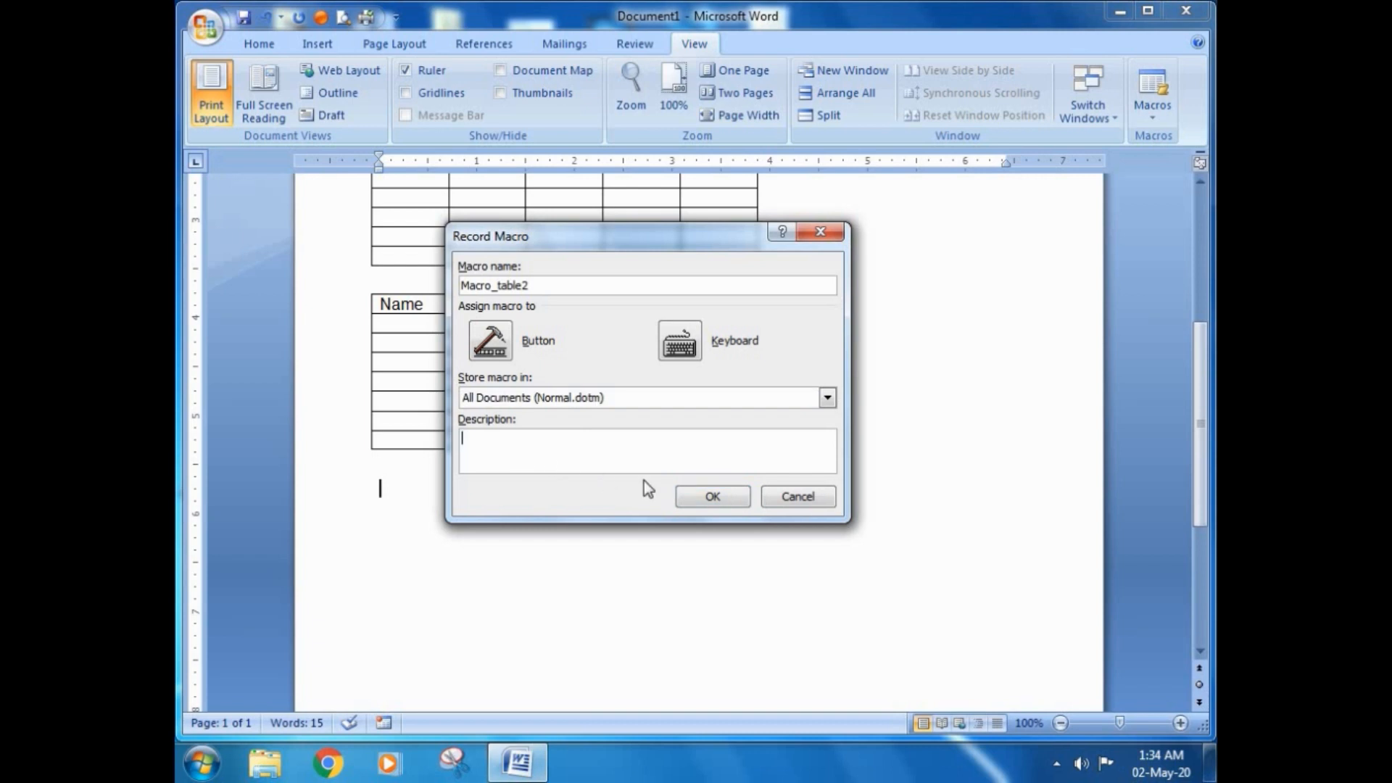
type("Insert table2")
Step: Assign the keyboard shortcuts Ctrl+Shift+R and Ctrl+O to Macro_table2 and start recording
left_click(679, 347)
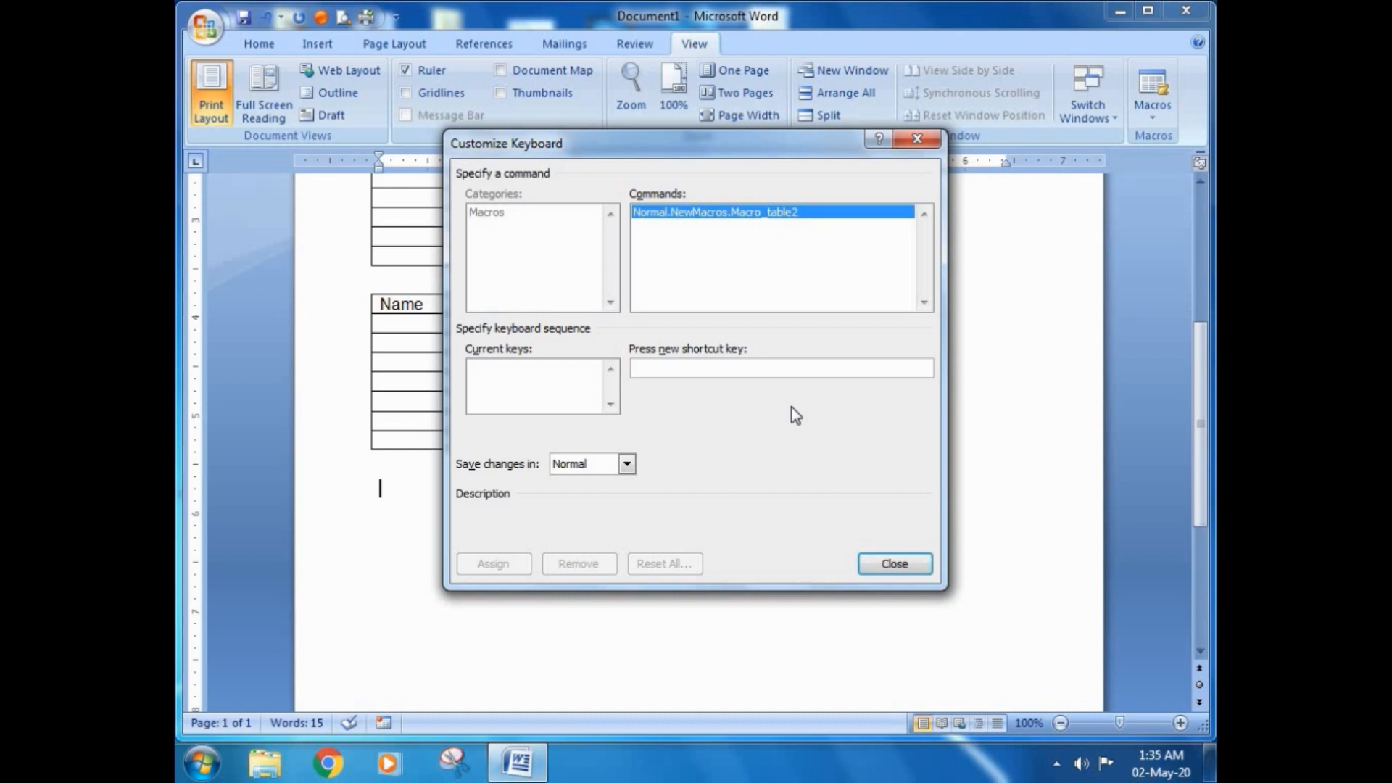
key("ctrl+shift+r")
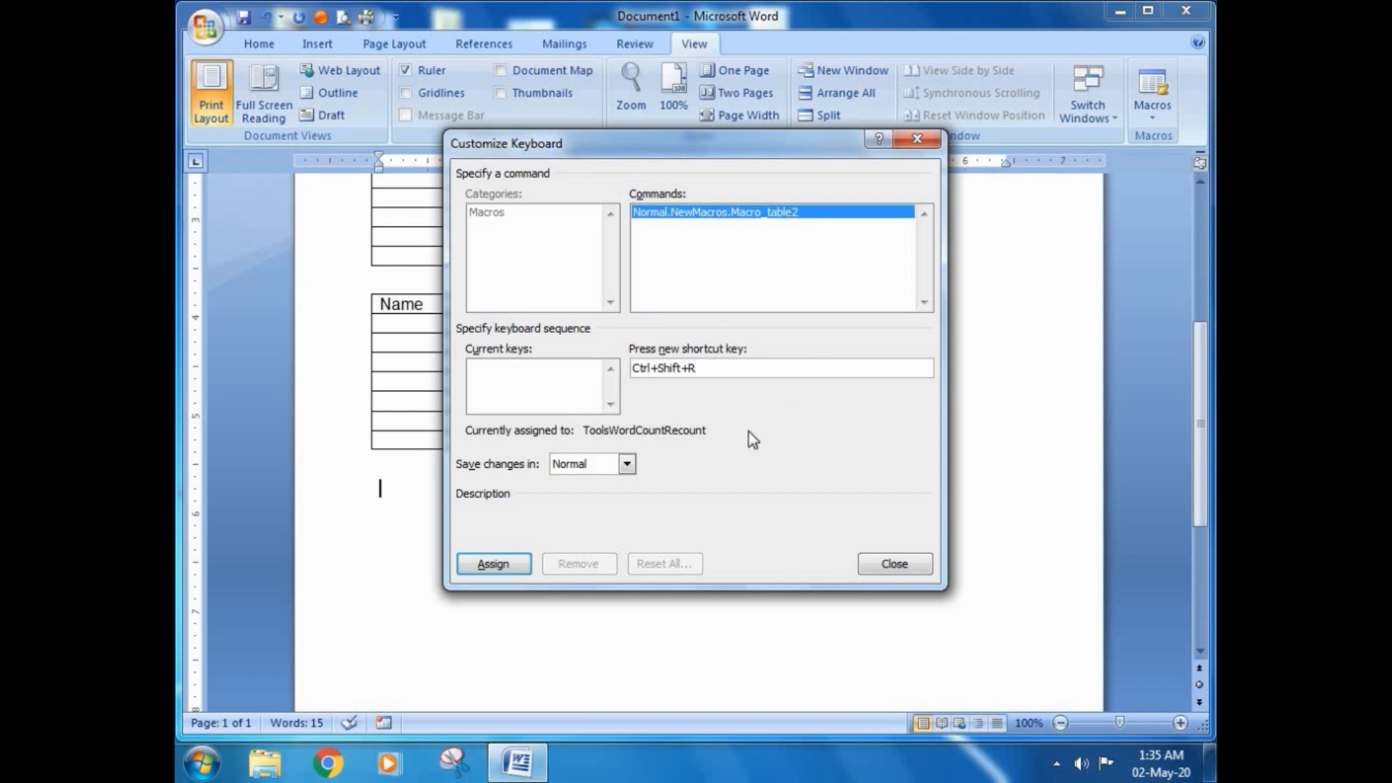
left_click(484, 564)
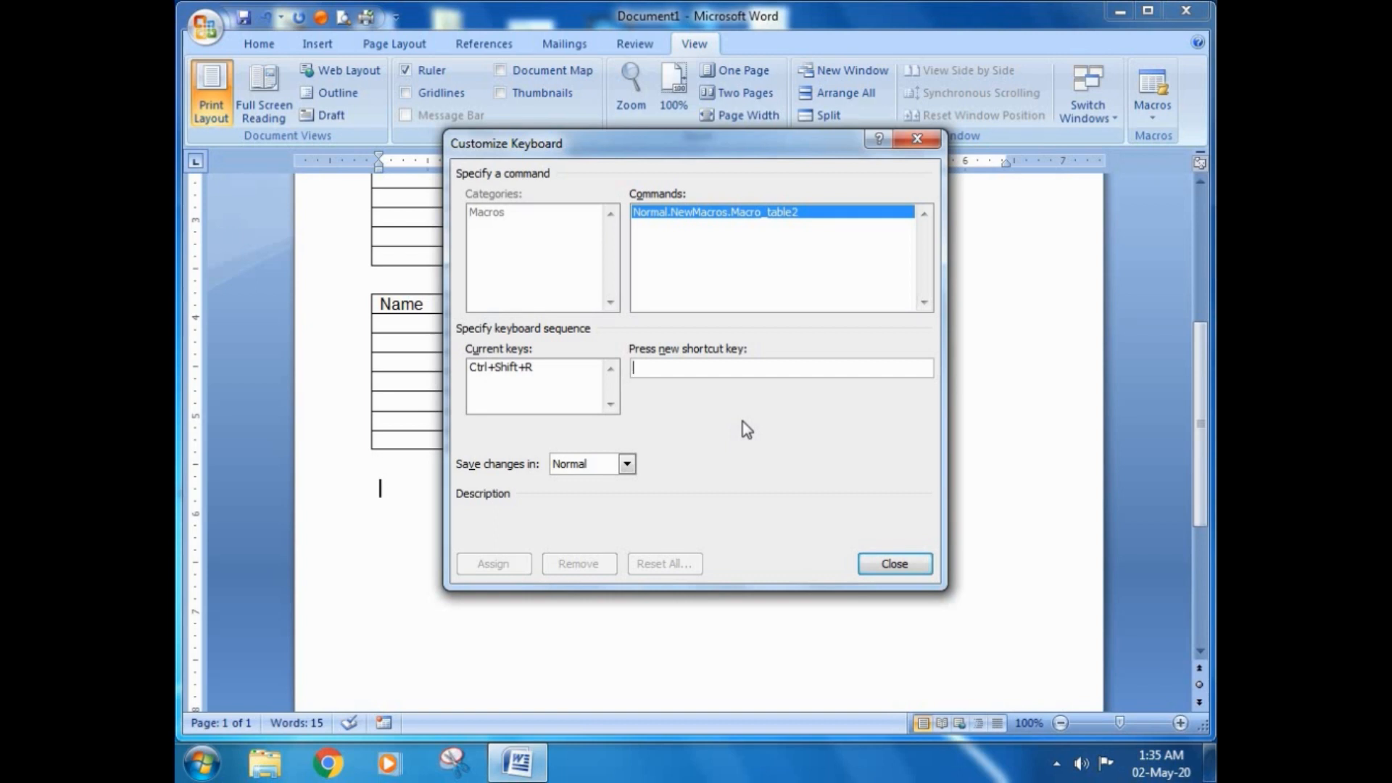
key("ctrl+o")
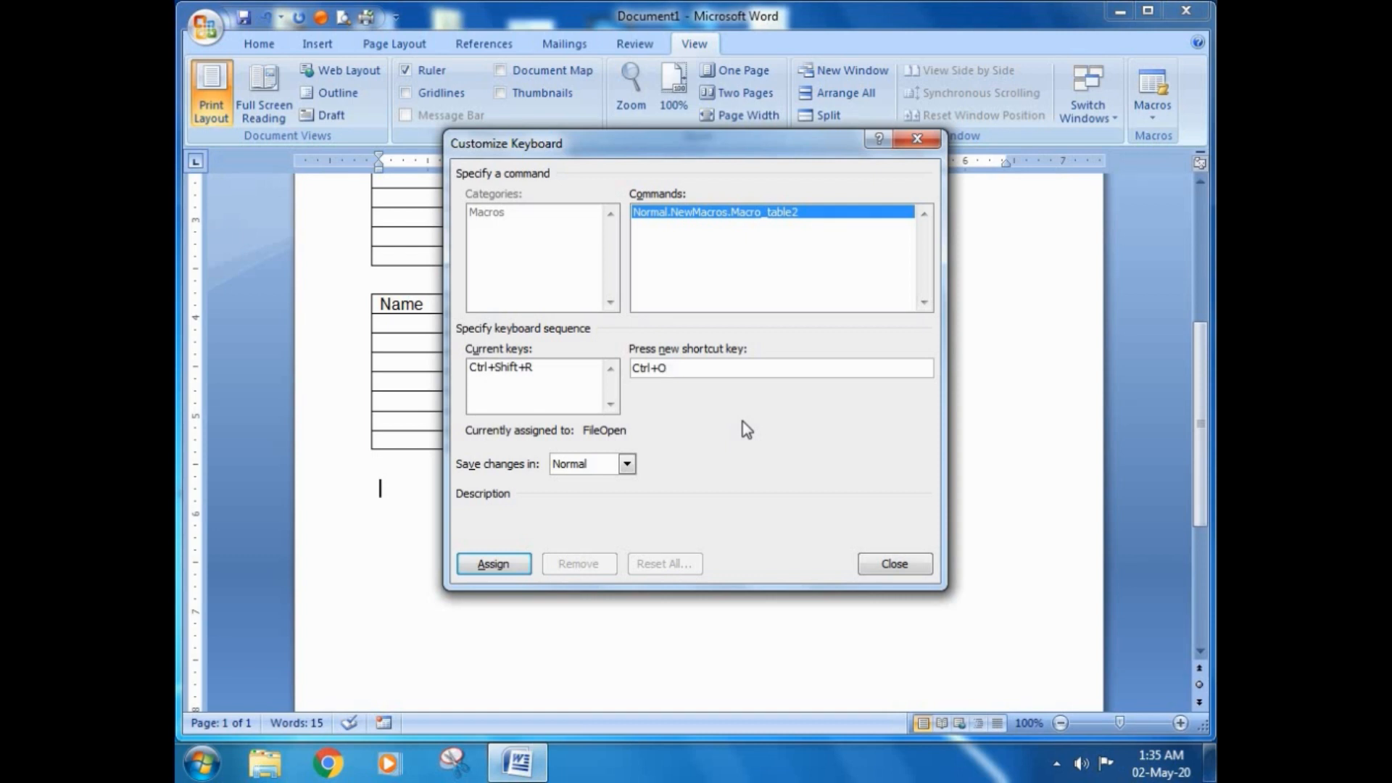
left_click(483, 566)
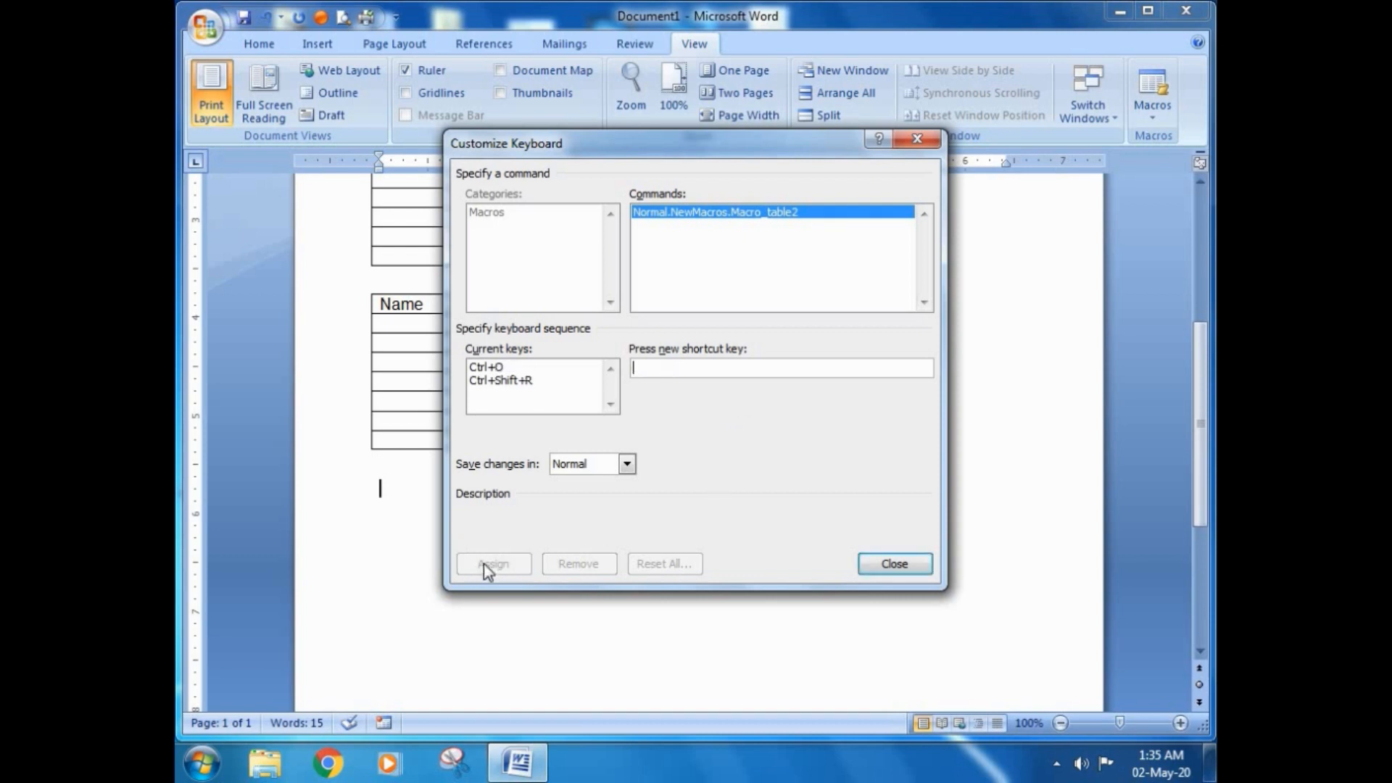
left_click(896, 565)
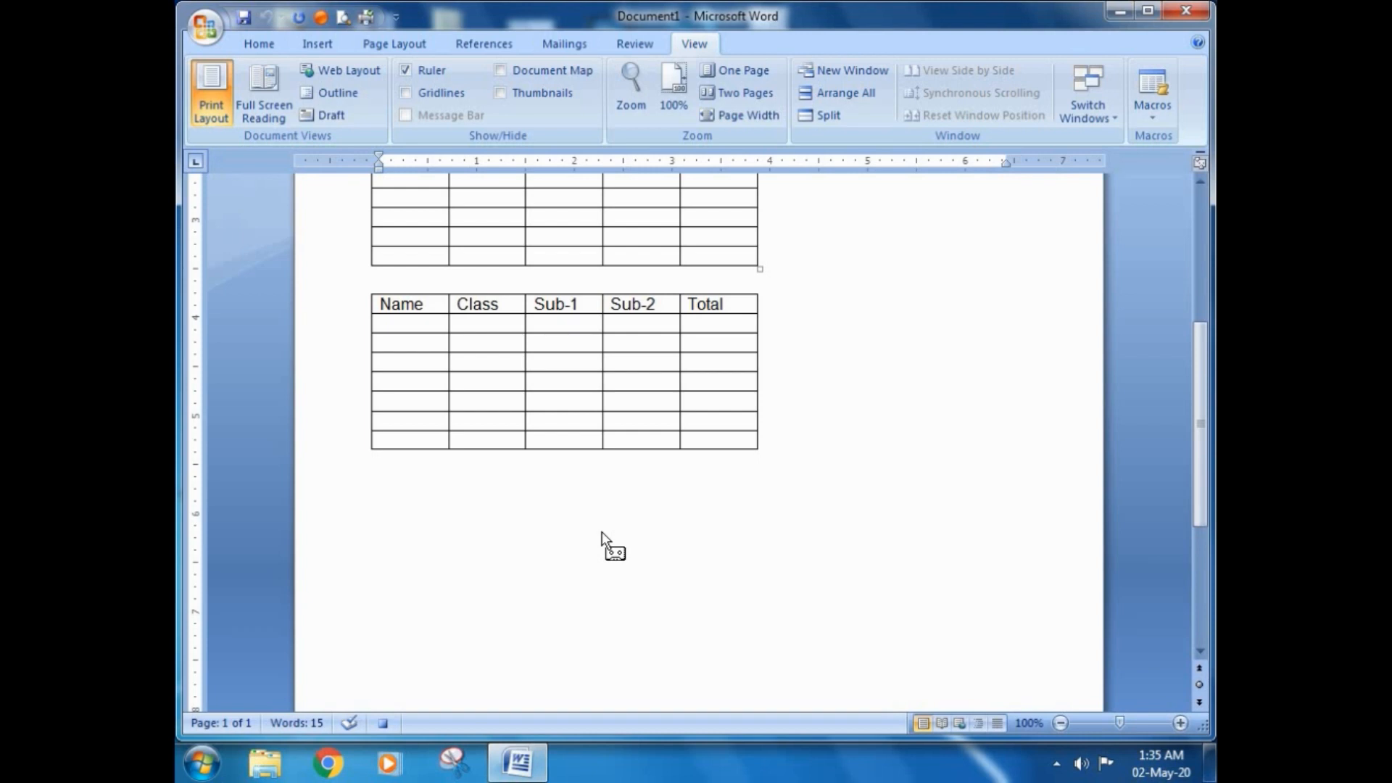
Step: Insert a table with 3 columns and 3 rows on the empty line below the last table
left_click(317, 45)
left_click(319, 116)
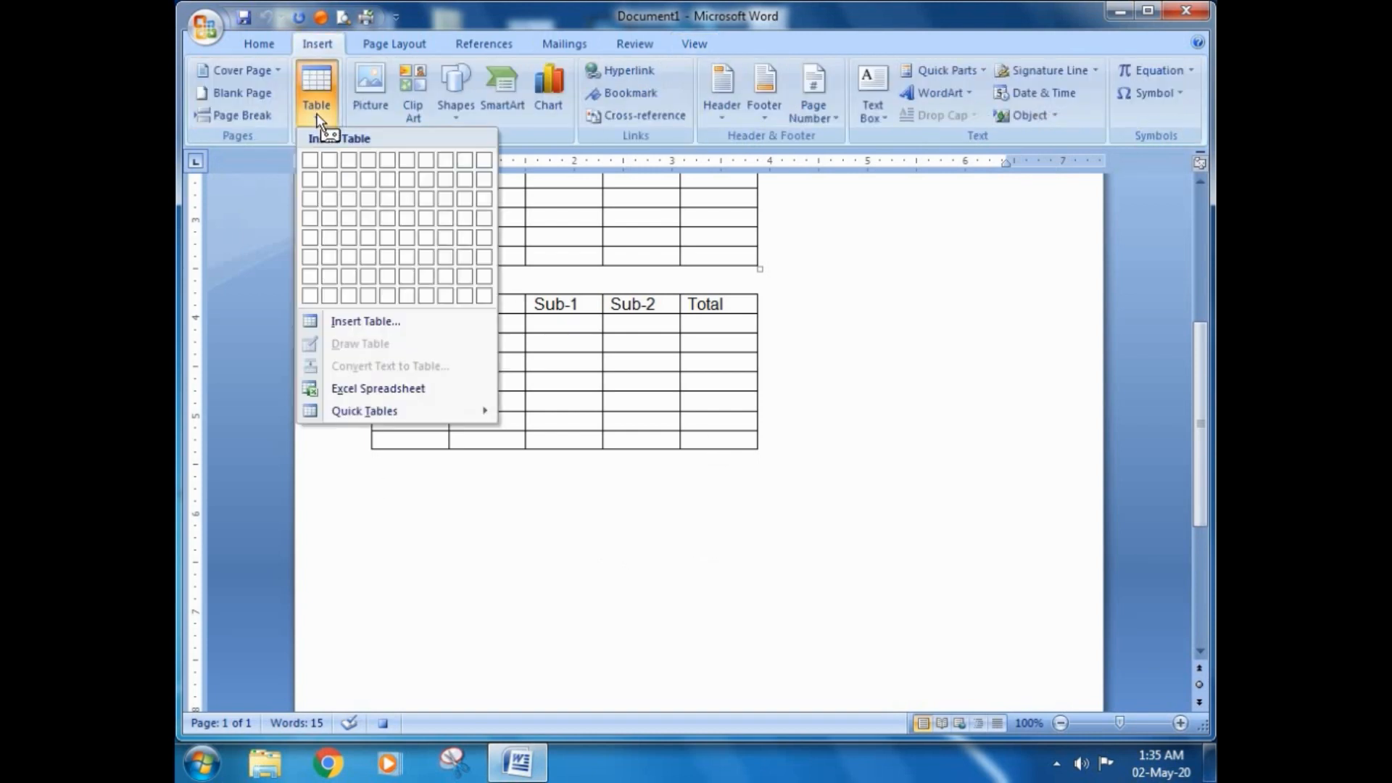
left_click(349, 200)
left_click(355, 206)
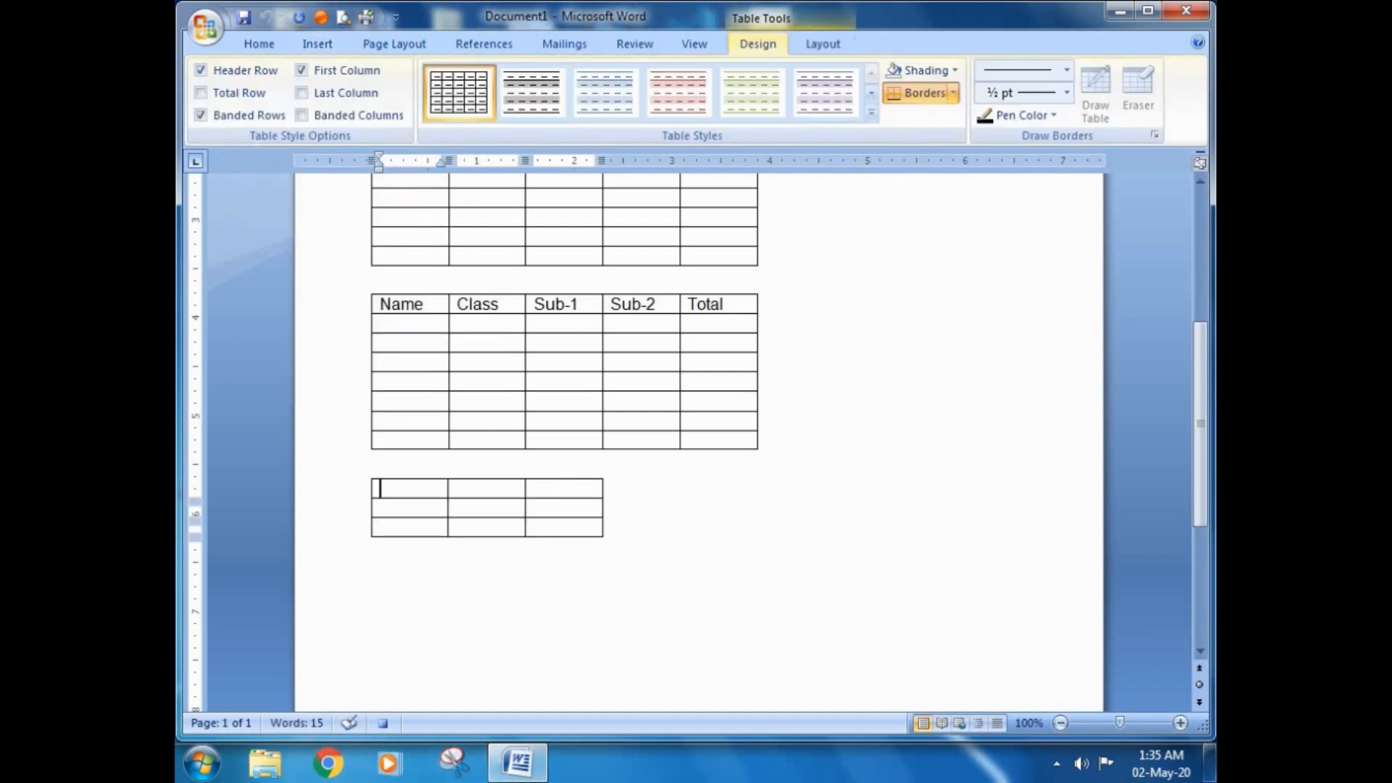
Step: Fill the new table's header row with Name, Class and Subject
type("Name")
key("Tab")
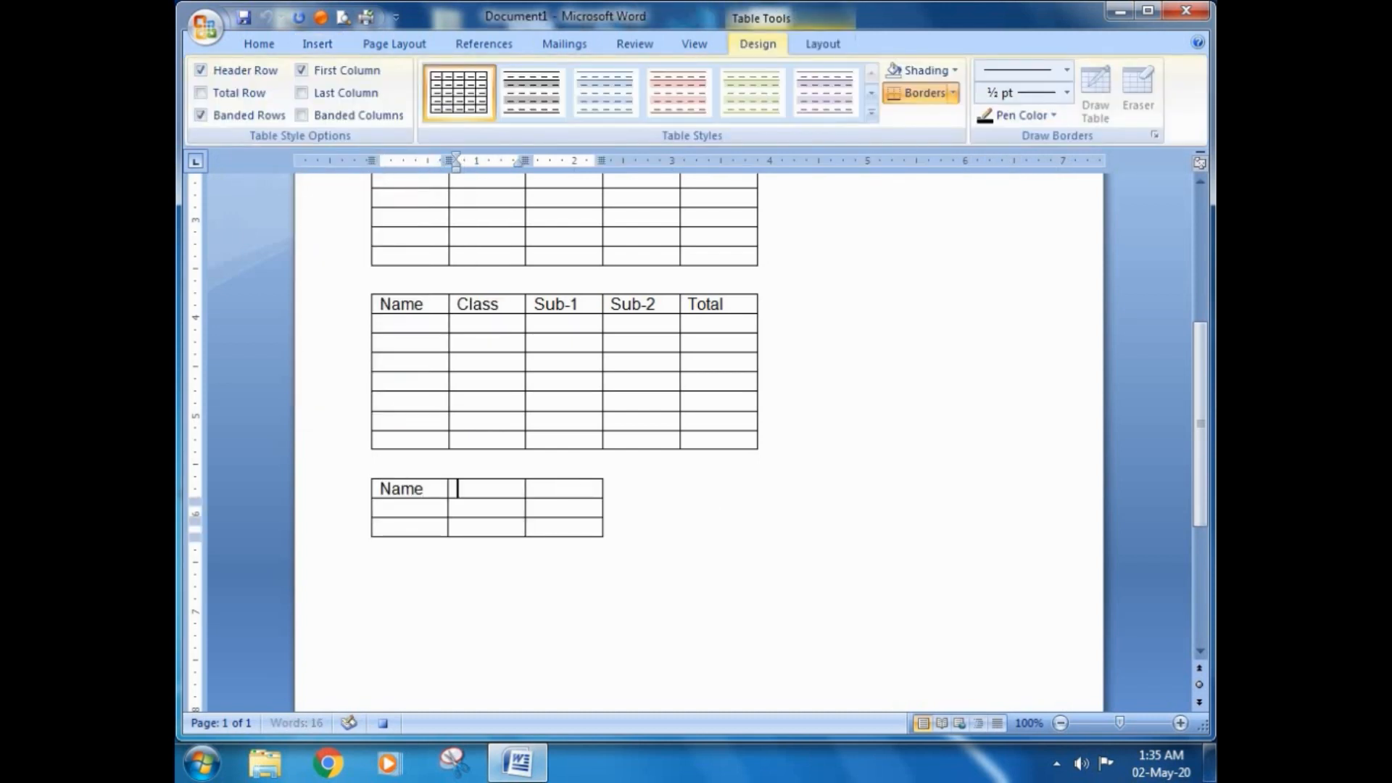
type("Class")
key("Tab")
type("Su")
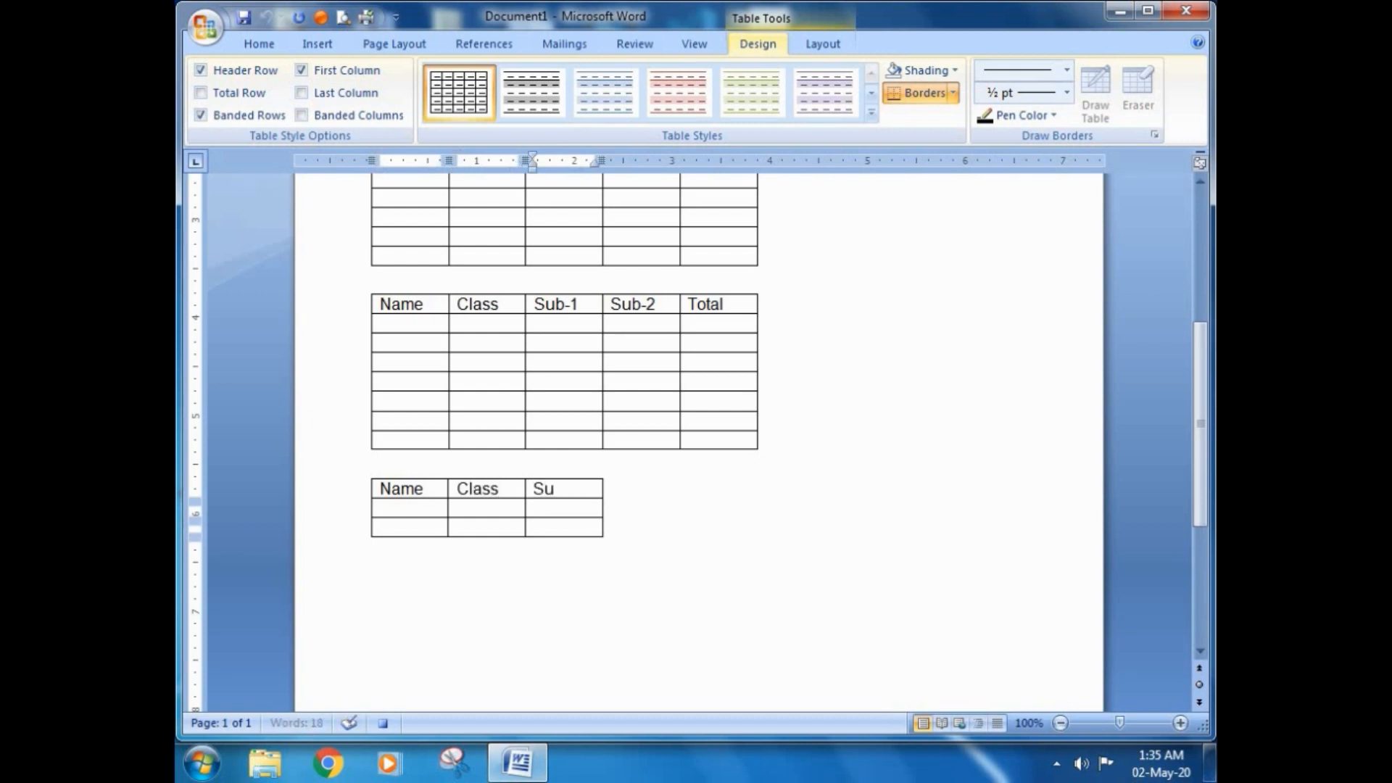
type("bject")
Step: Add an empty line below the 3x3 table and insert a table with 3 columns and 4 rows there
key("Down")
key("Down")
key("Down")
key("Return")
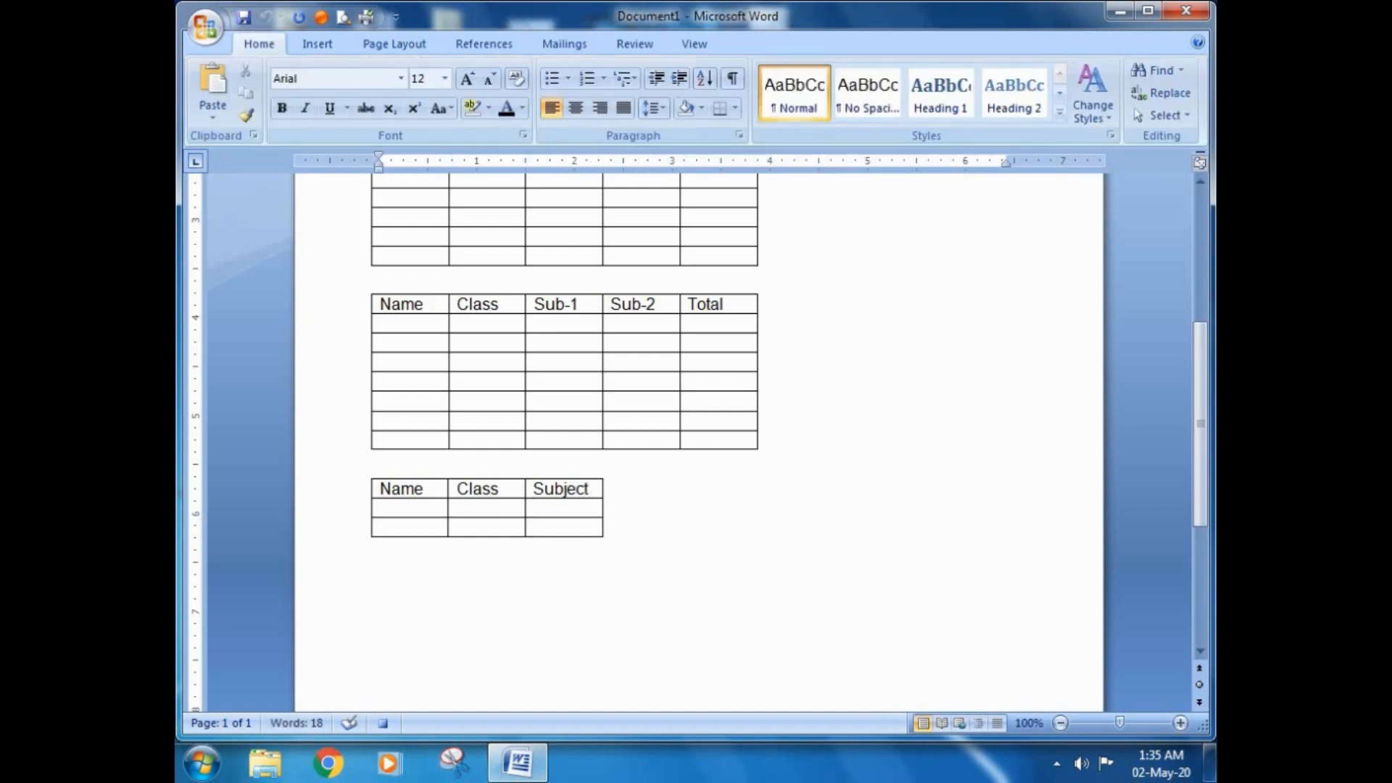
left_click(317, 45)
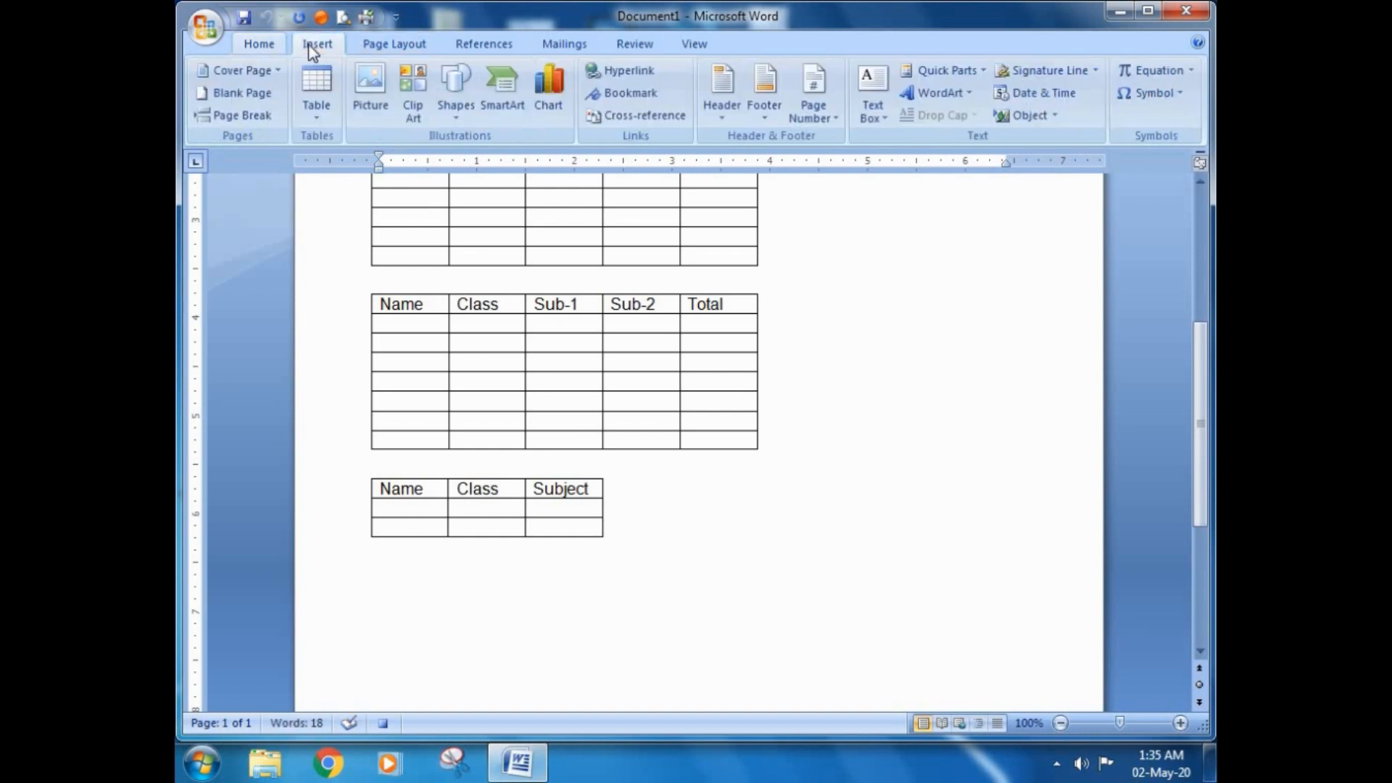
left_click(318, 116)
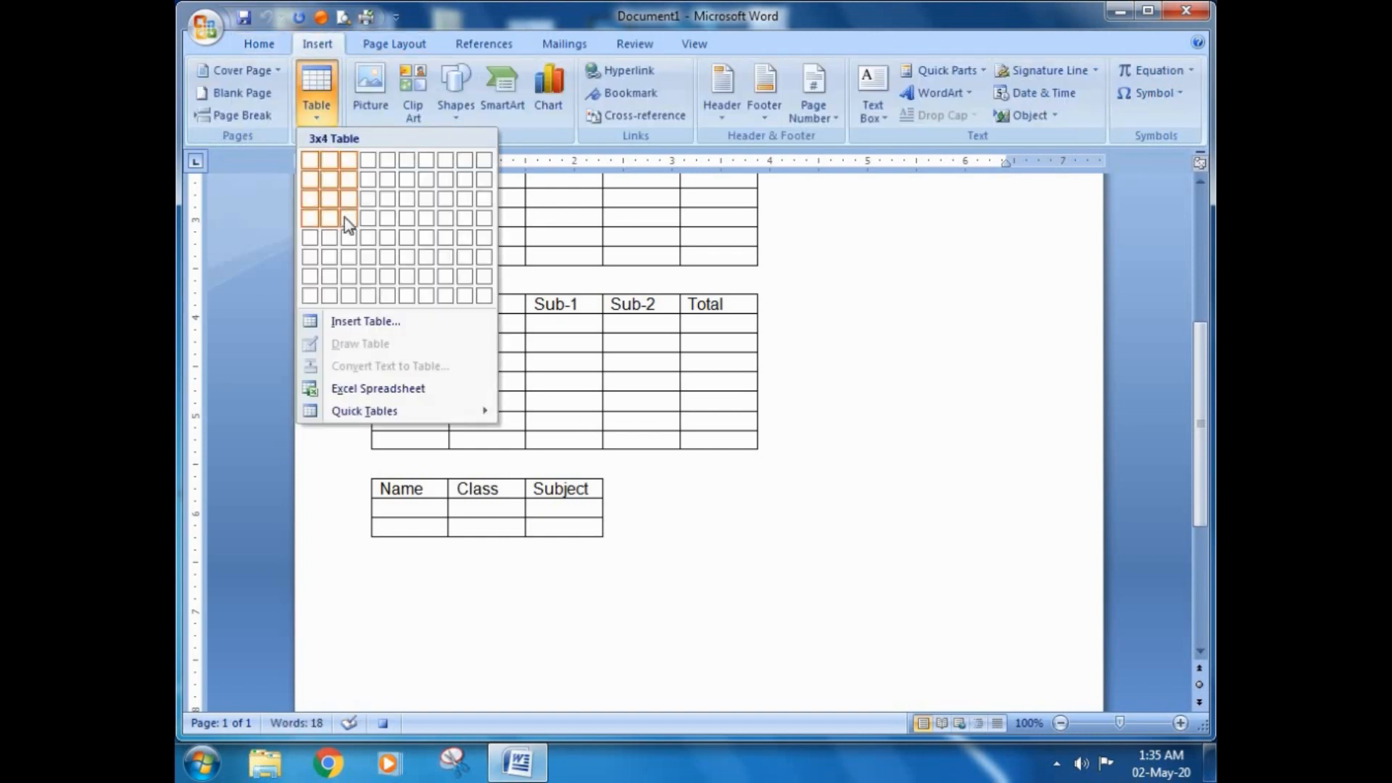
left_click(347, 218)
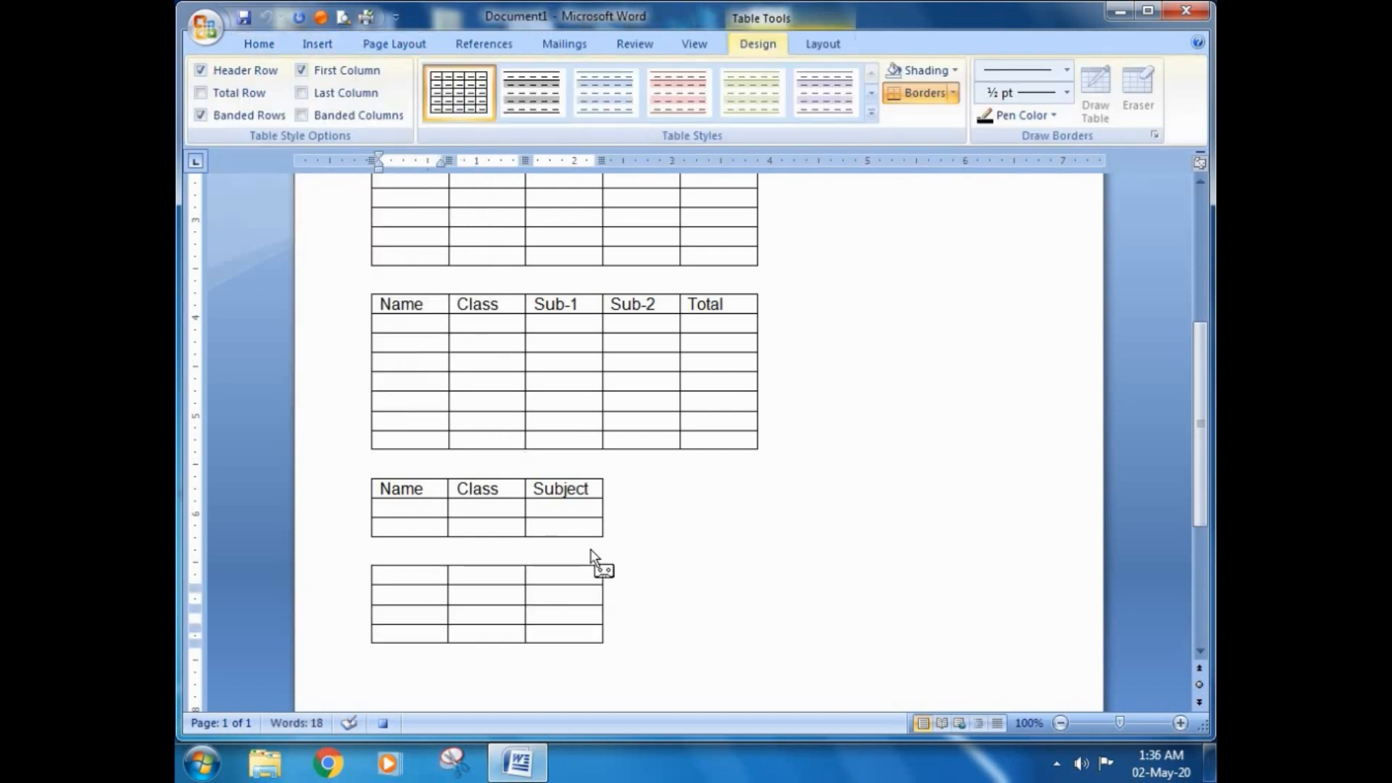
Step: Fill the 3x4 table's header row with Name, class and Subject, and apply the purple built-in style with solid header and banded rows
type("Name")
key("Tab")
type("class")
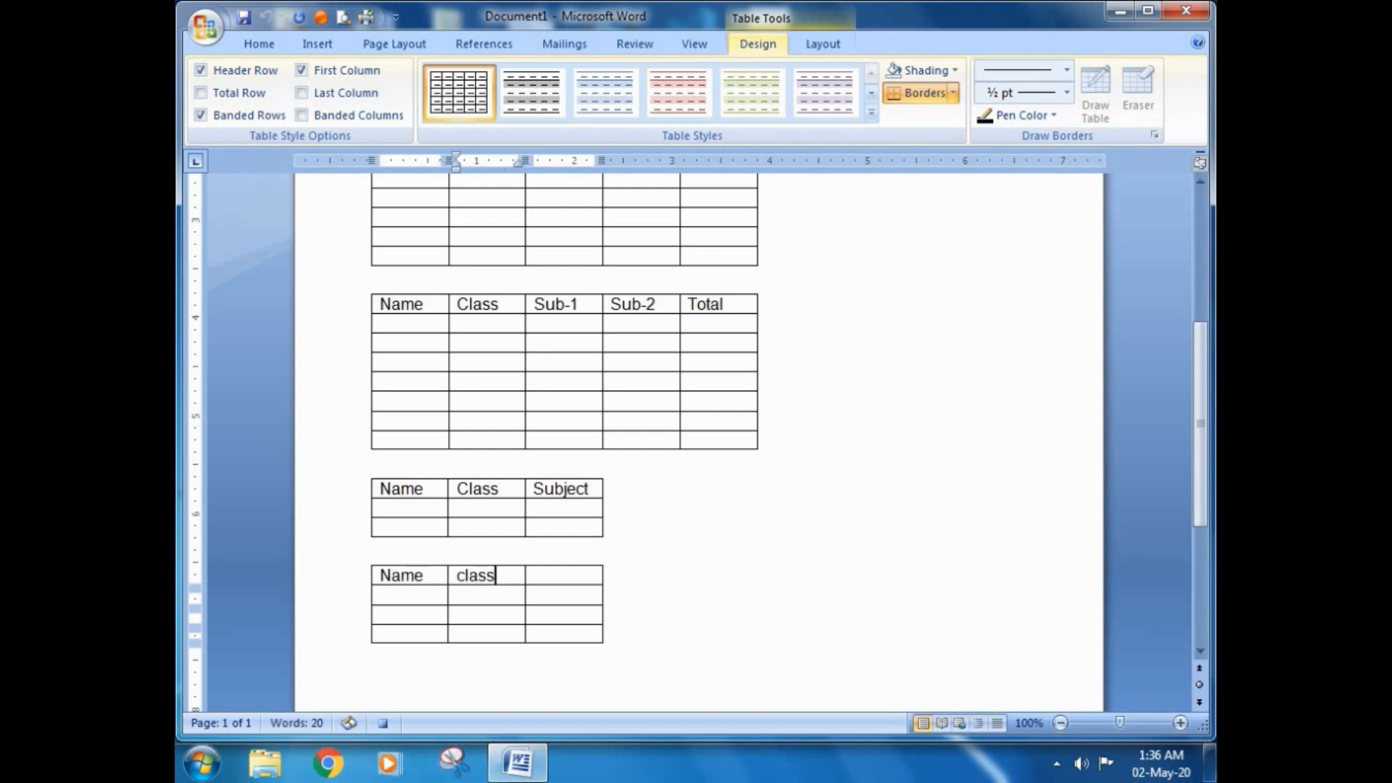
key("Tab")
type("Subjec")
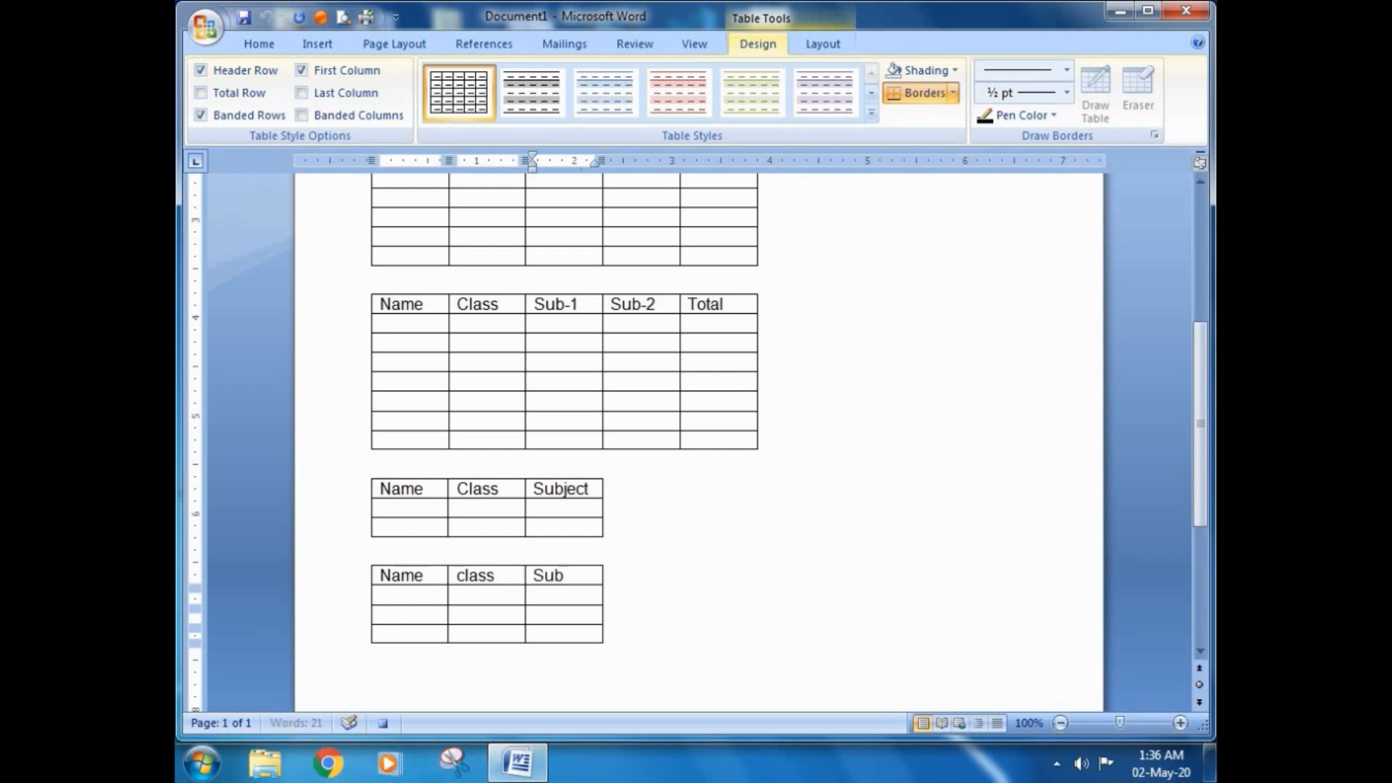
type("t")
left_click(871, 112)
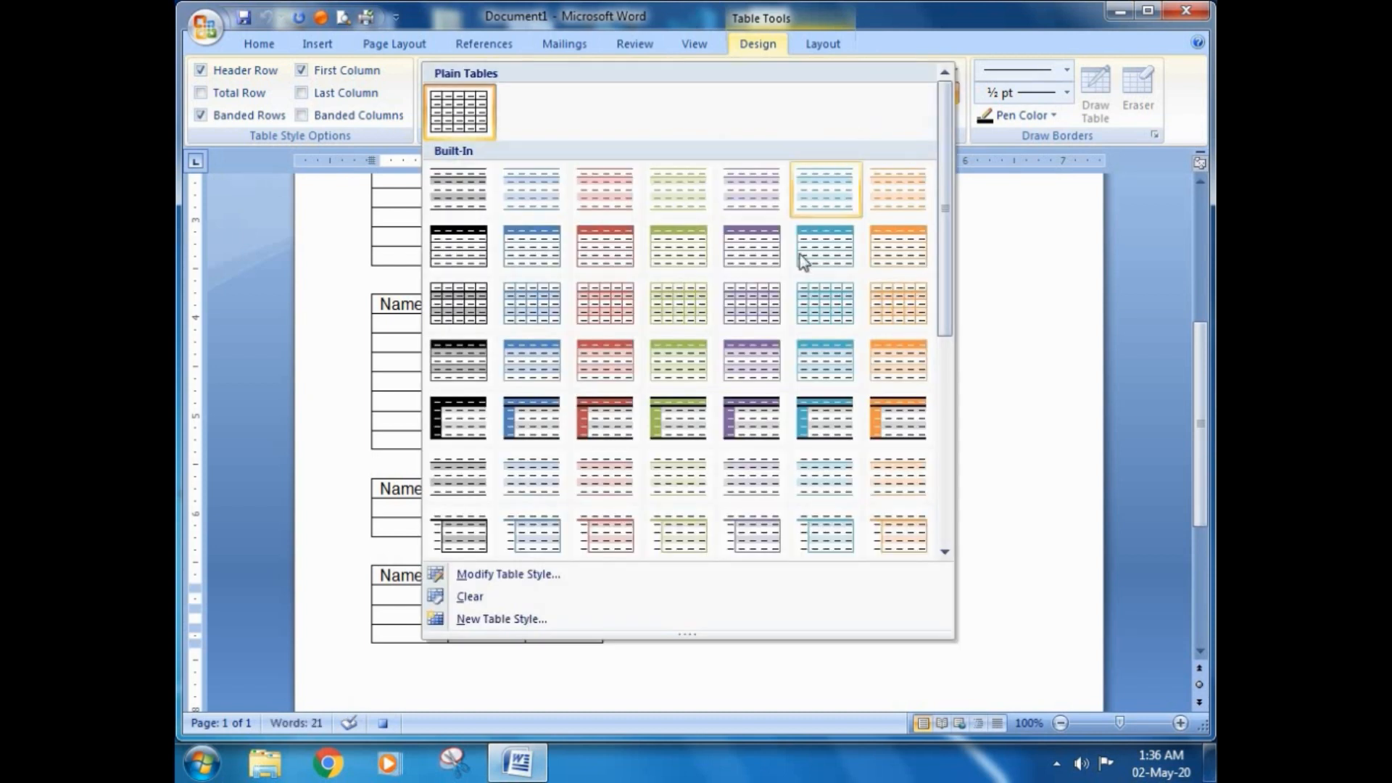
left_click(745, 362)
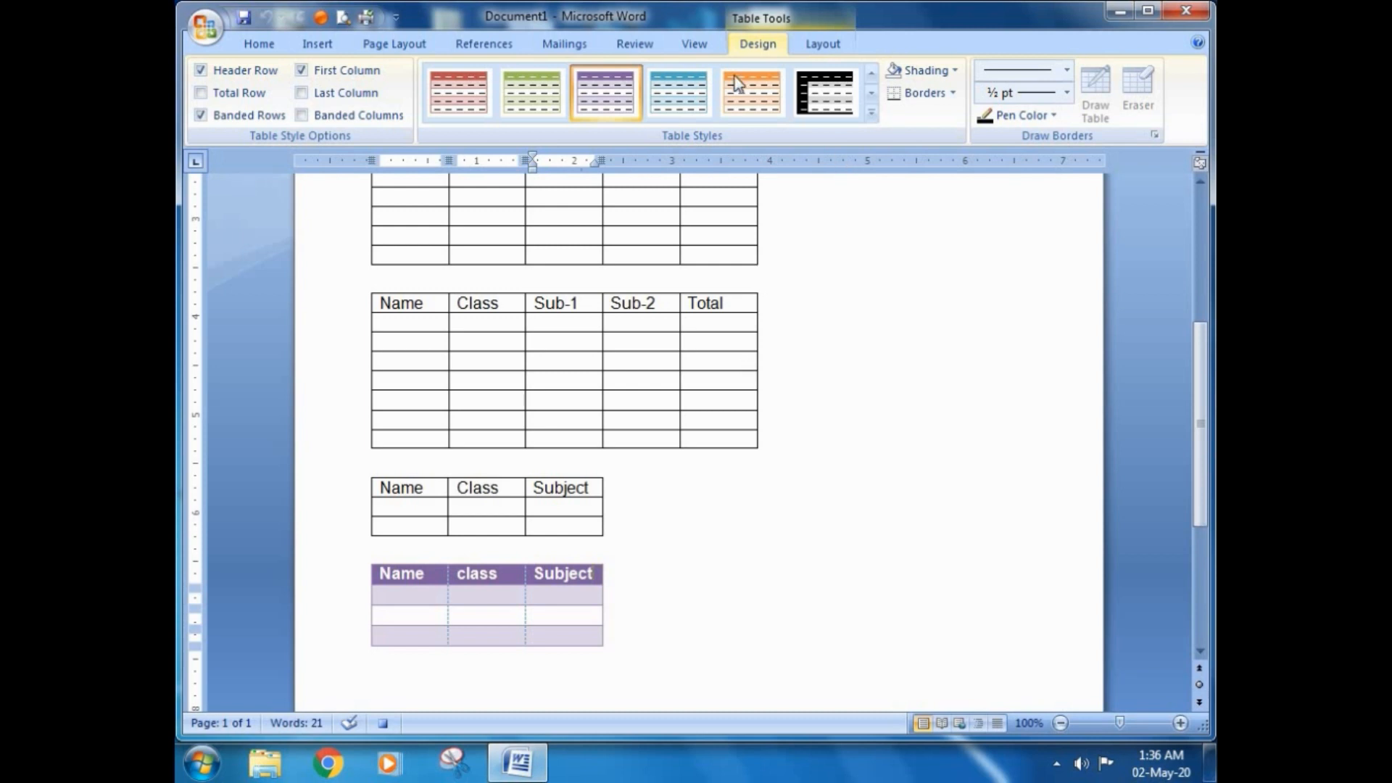
Step: Stop recording Macro_table2
left_click(693, 45)
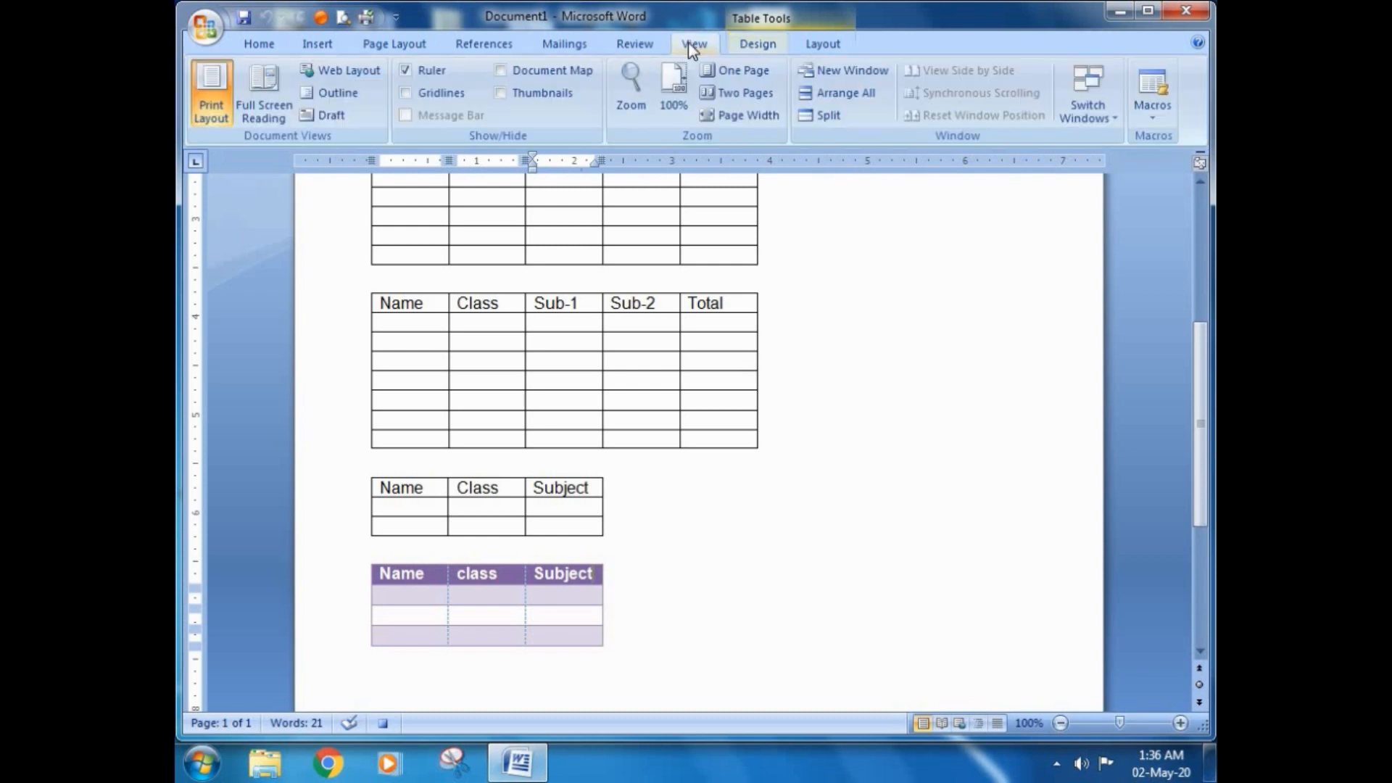
left_click(1147, 117)
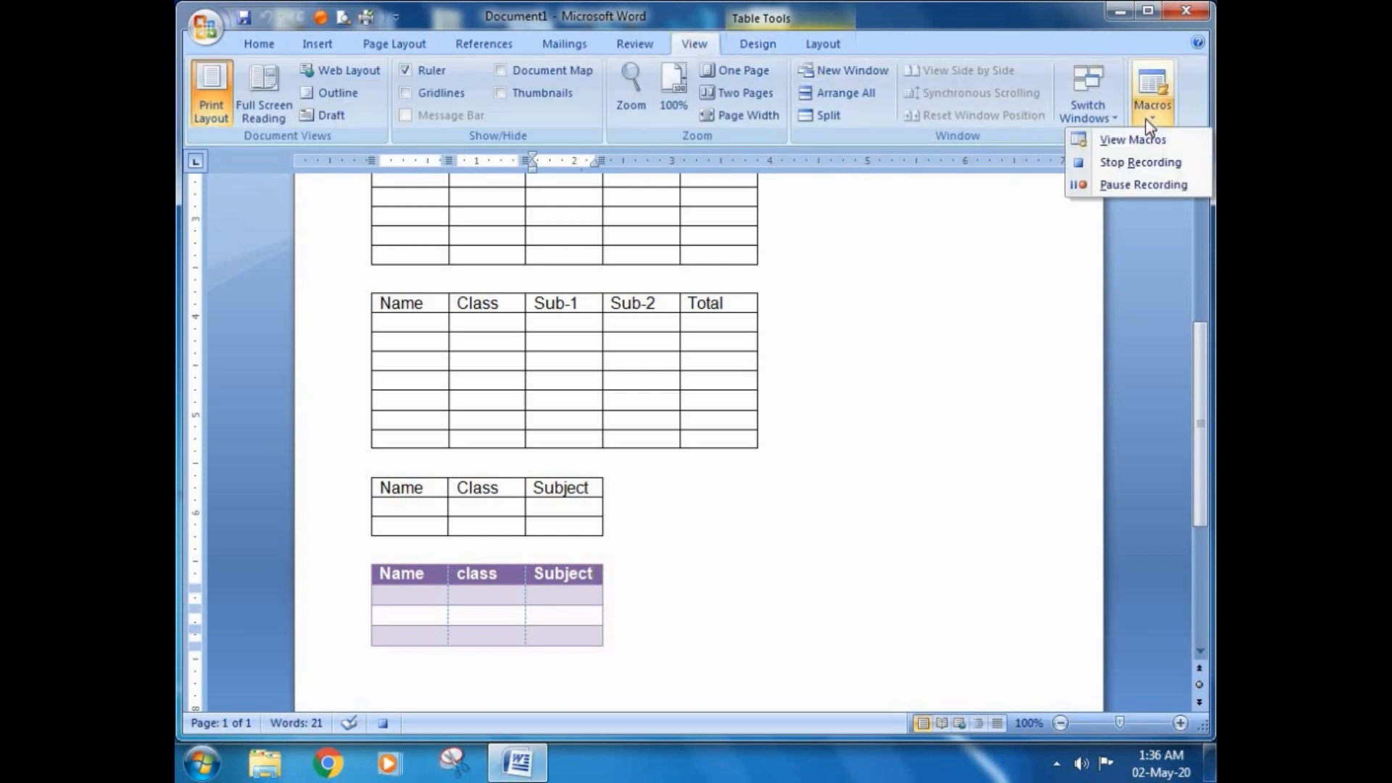
left_click(1112, 164)
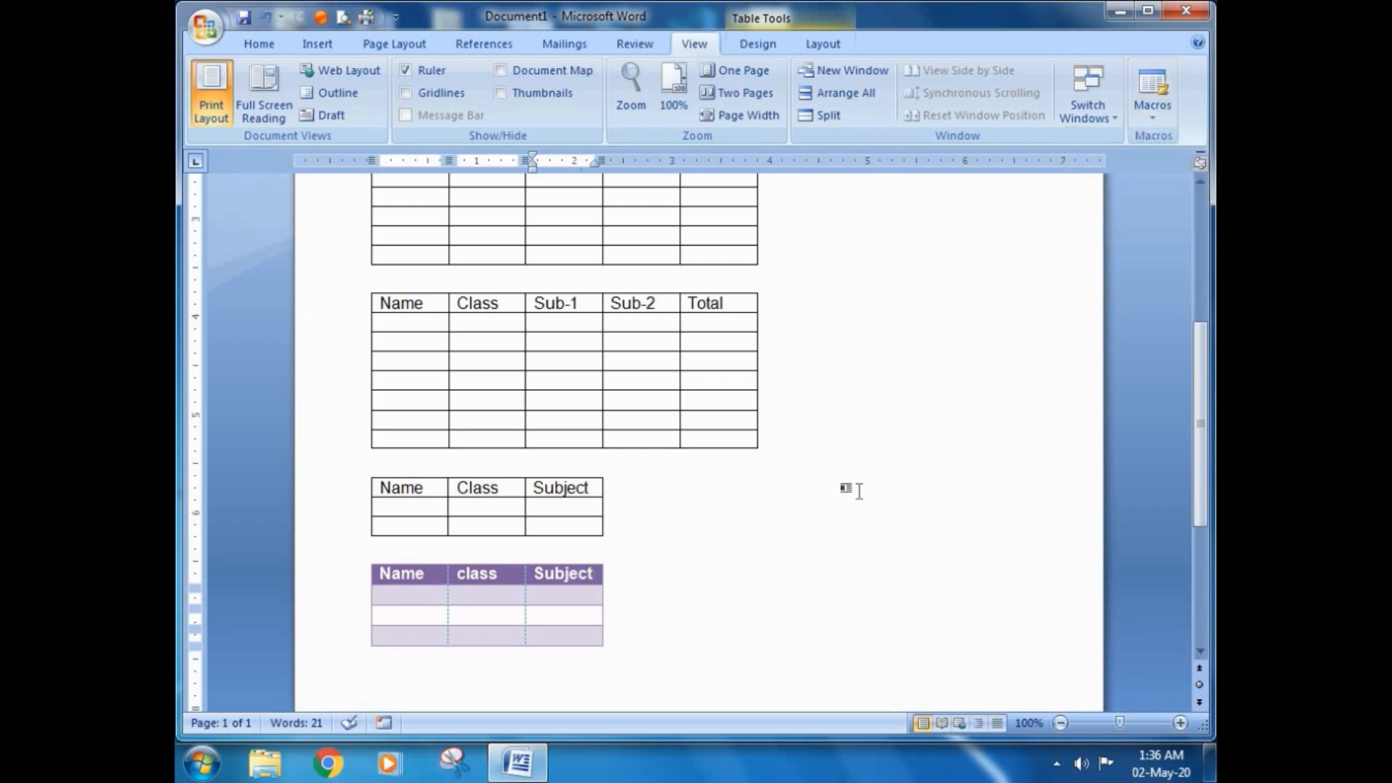
Step: Place the cursor on an empty line below the purple table and run Macro_table2 with its assigned keyboard shortcut
scroll(611, 585, "down", 7)
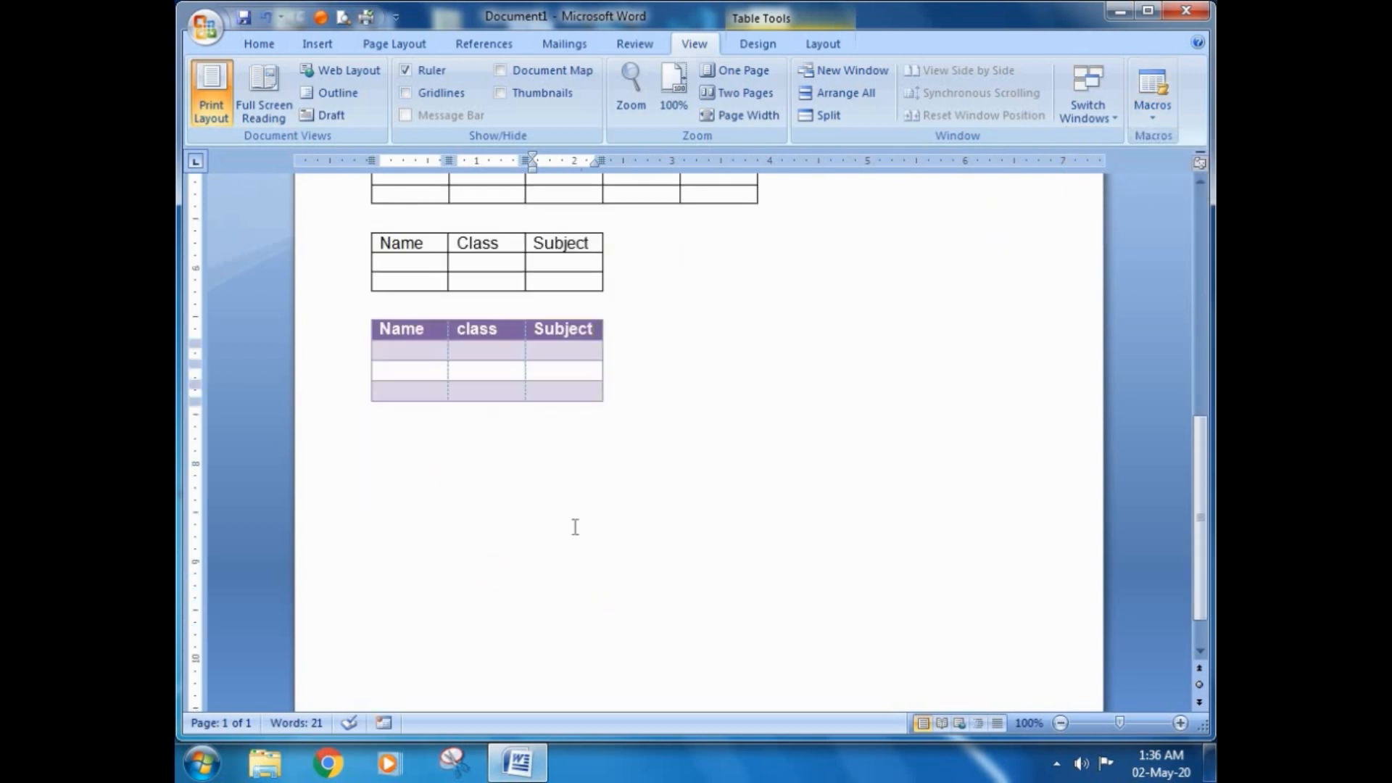
left_click(535, 408)
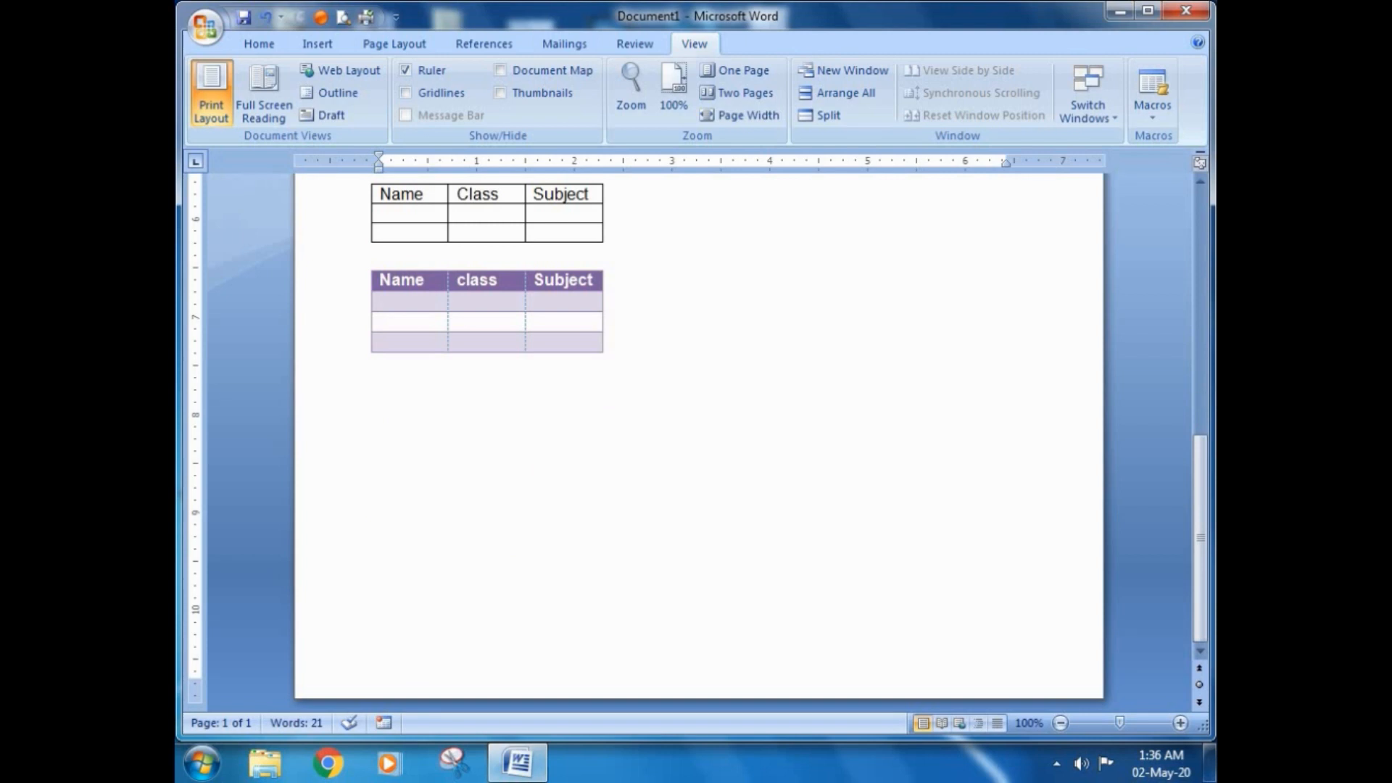
key("ctrl+v")
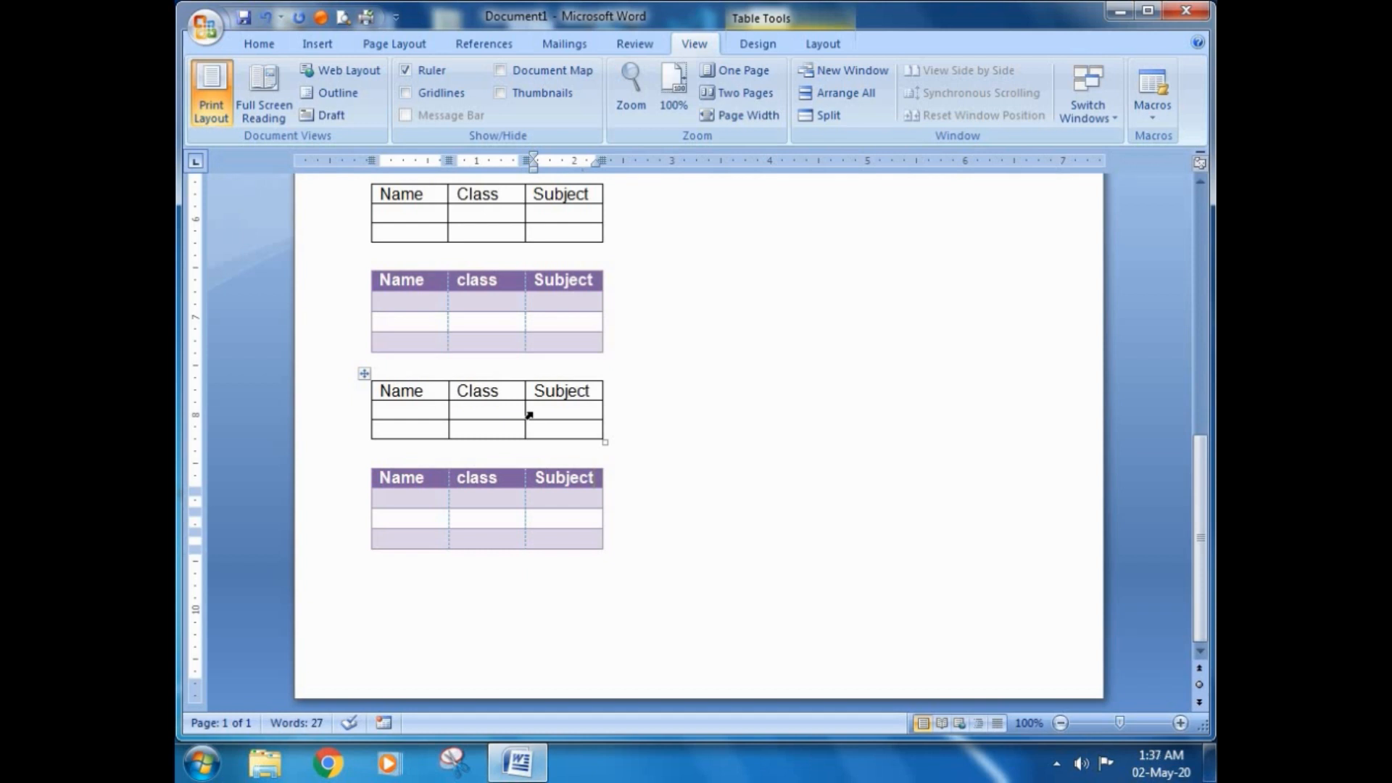
Step: Add an empty line below the last purple table and run Macro_table2 there once more with an assigned keyboard shortcut
left_click(497, 616)
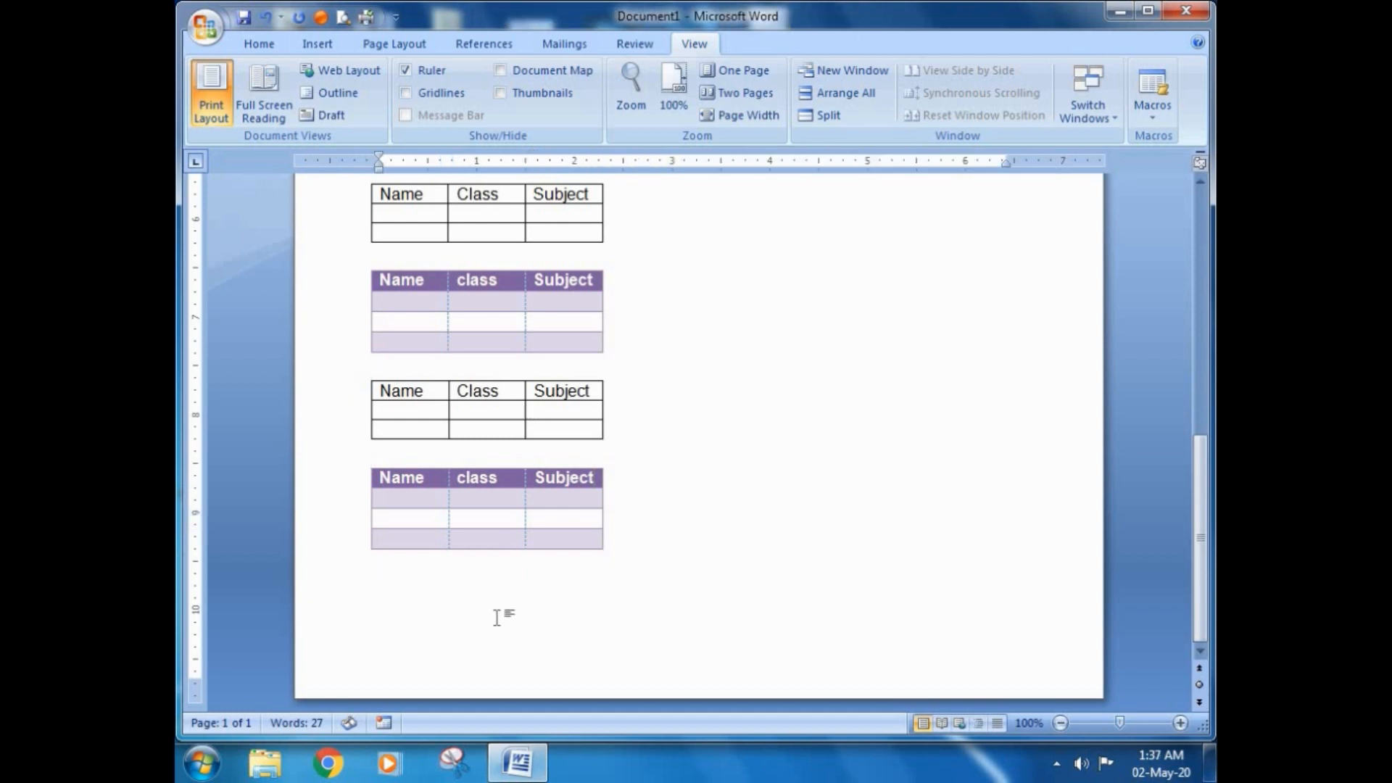
key("Return")
key("ctrl+v")
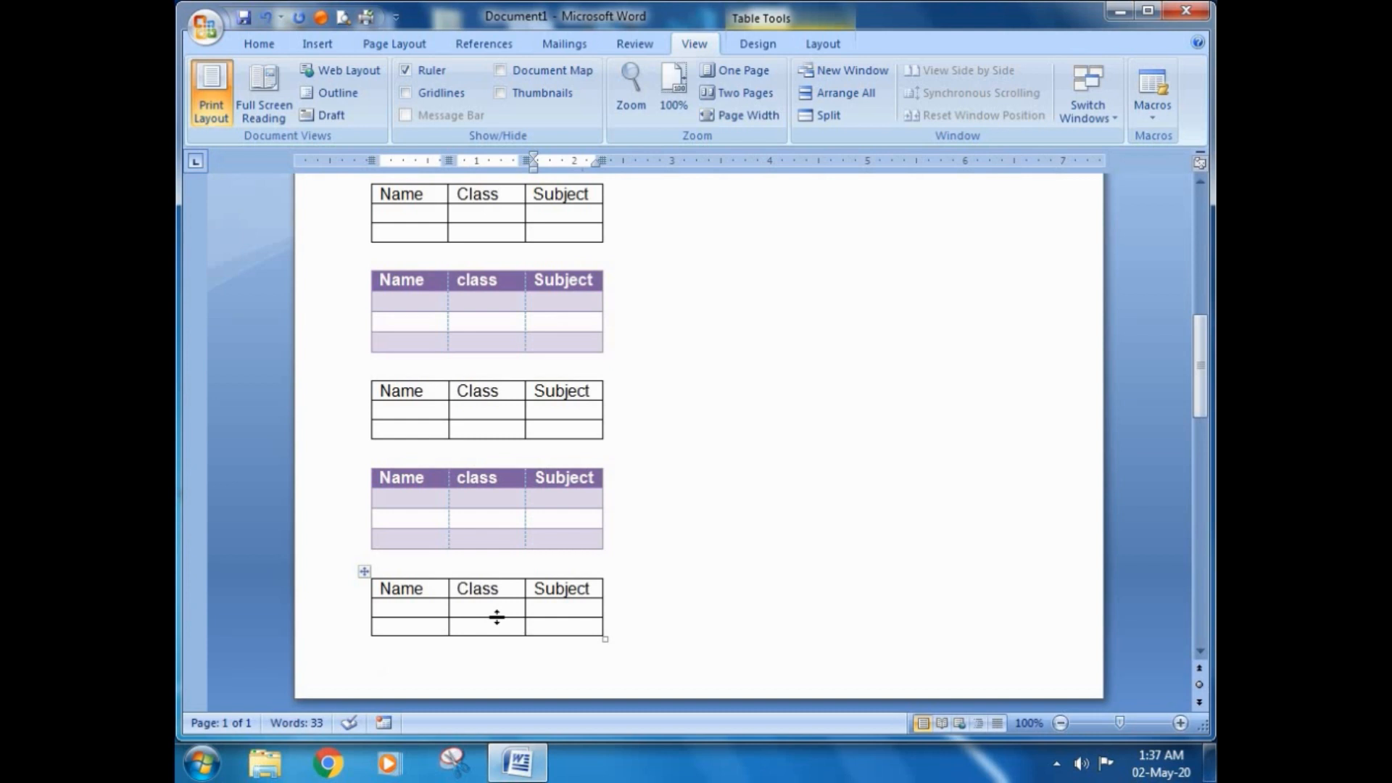
Step: Finish the Macro_table2 run and add an empty line below the purple table on the second page
key("ctrl+v")
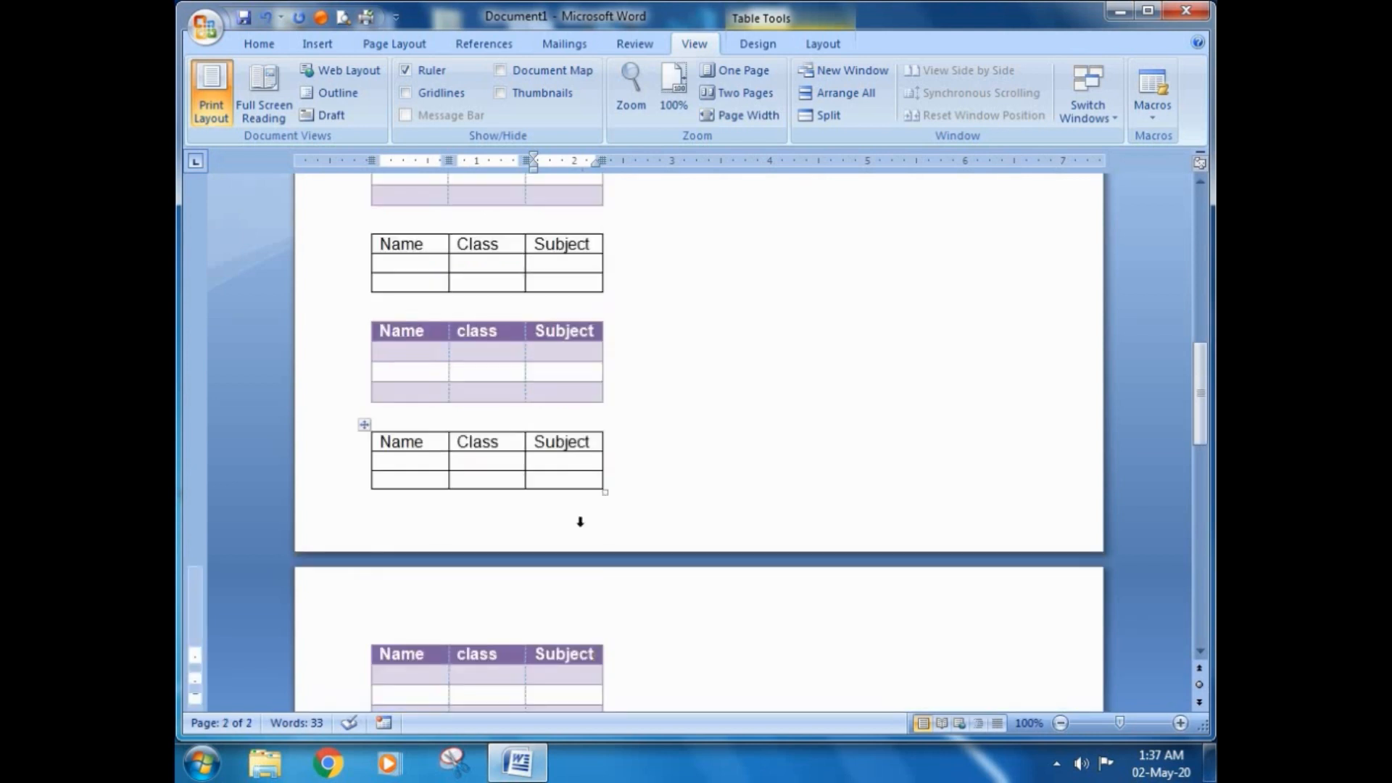
scroll(580, 519, "down", 3)
scroll(677, 506, "down", 1)
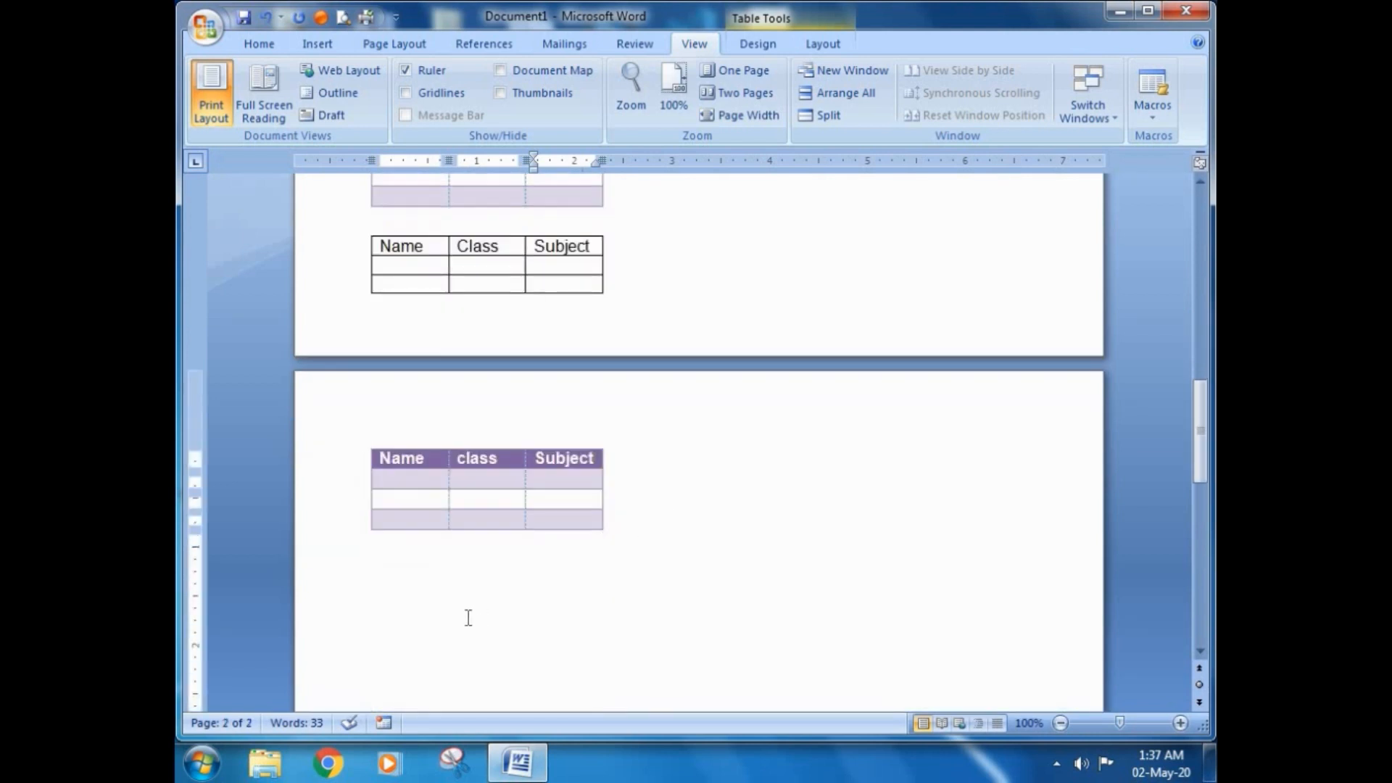
left_click(516, 598)
scroll(516, 598, "down", 1)
key("Return")
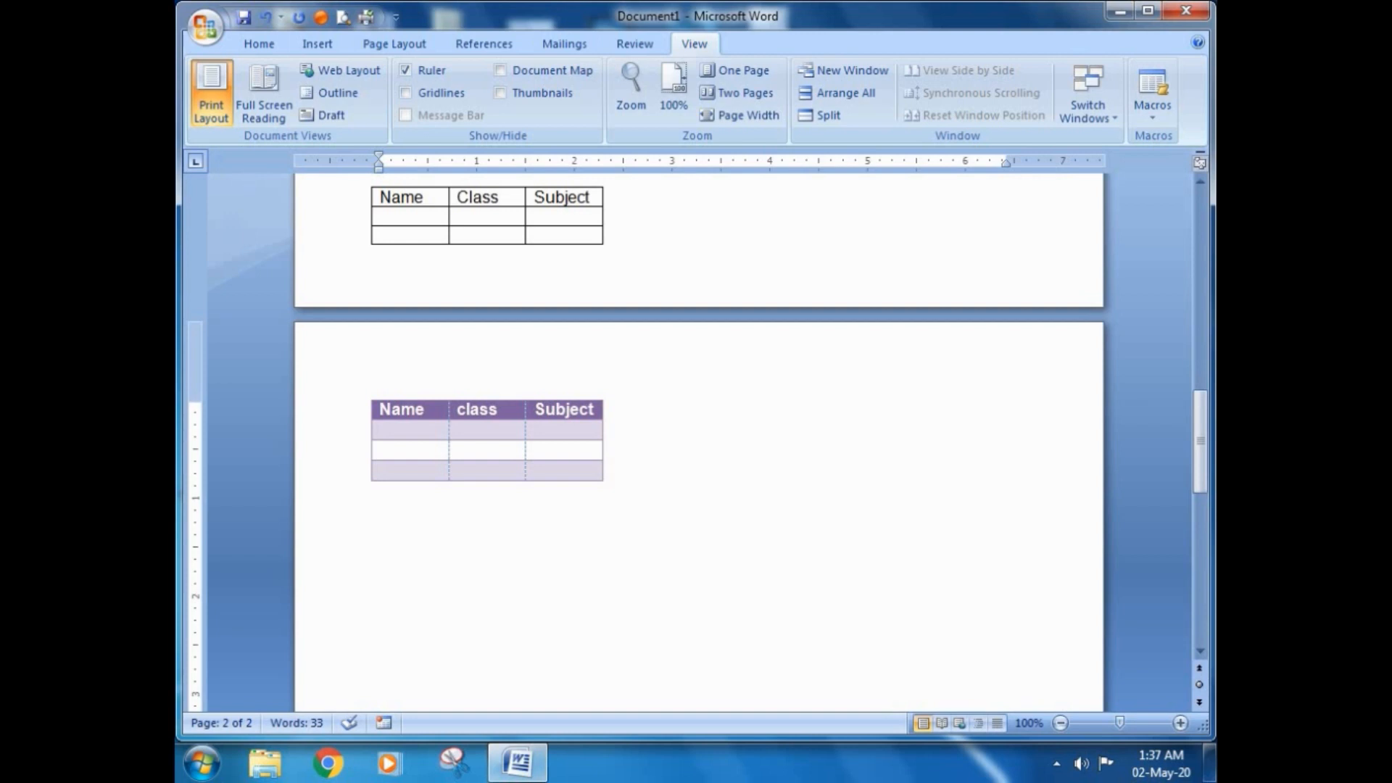
Step: Open Macro_table2 for editing in the Visual Basic editor and examine its code and the Macro_table1 code above it
left_click(1155, 116)
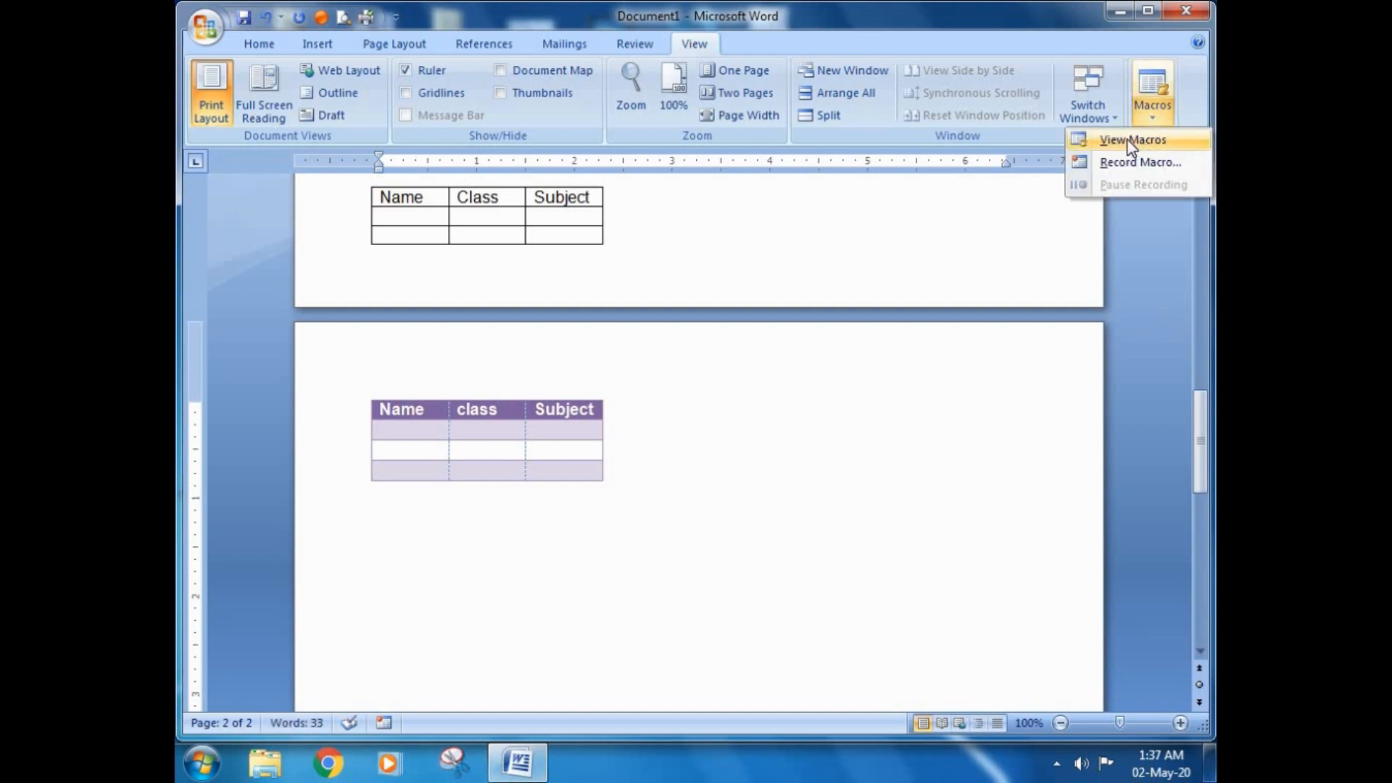
left_click(1133, 140)
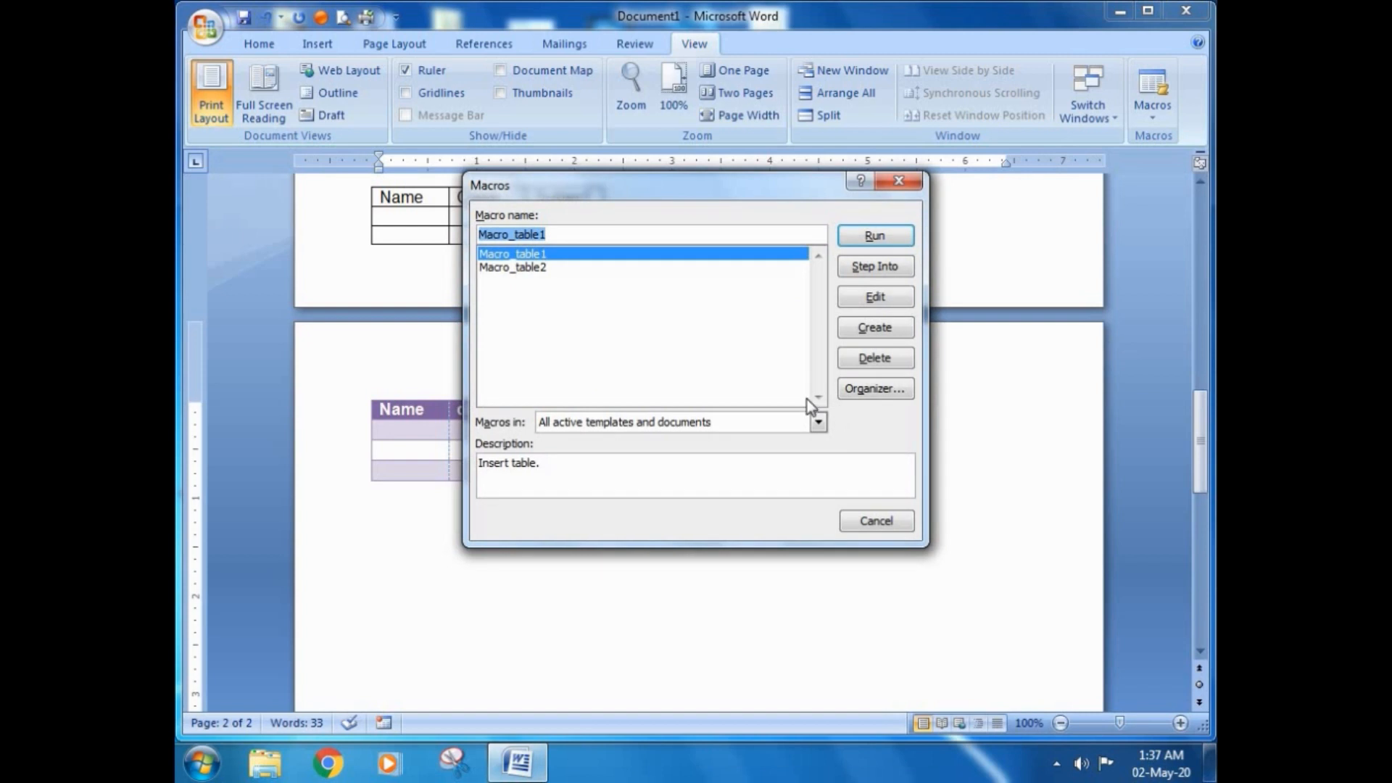
left_click(513, 267)
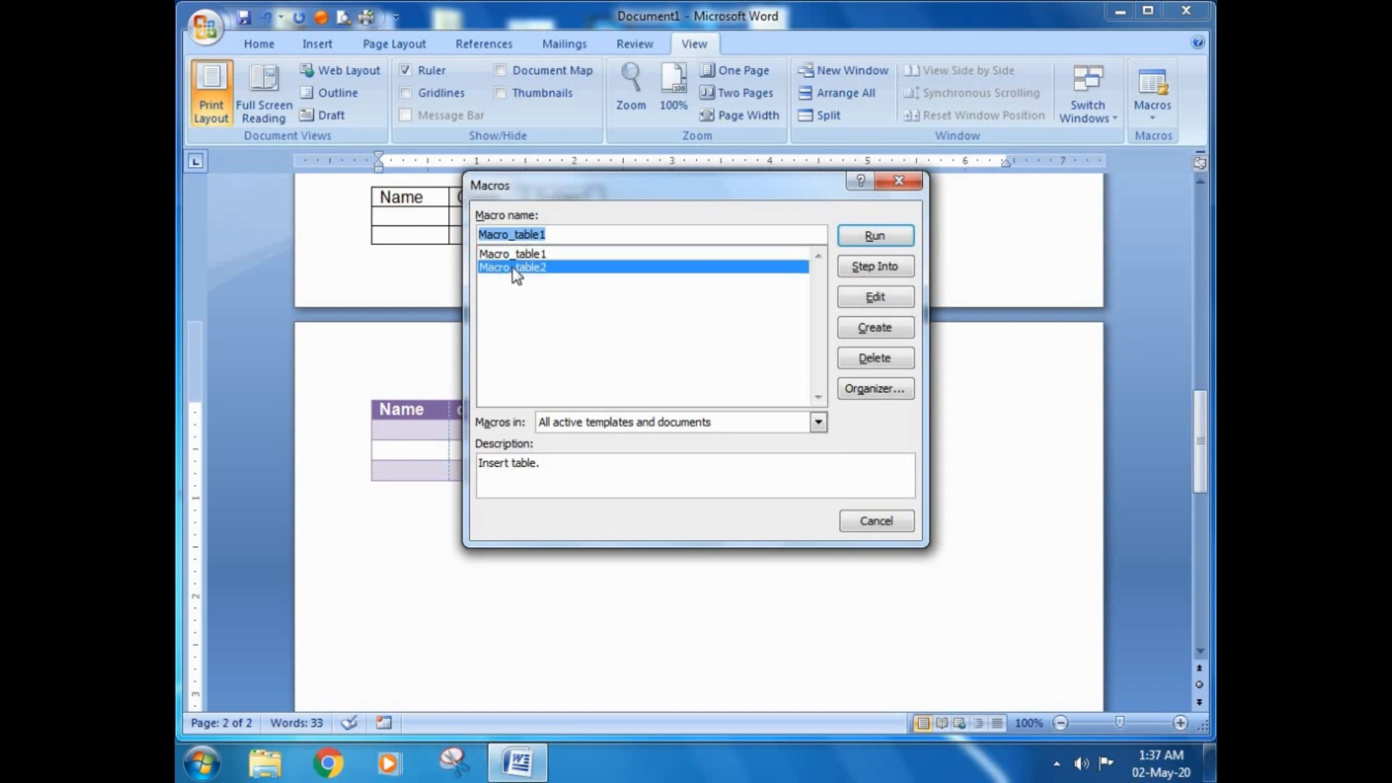
left_click(874, 298)
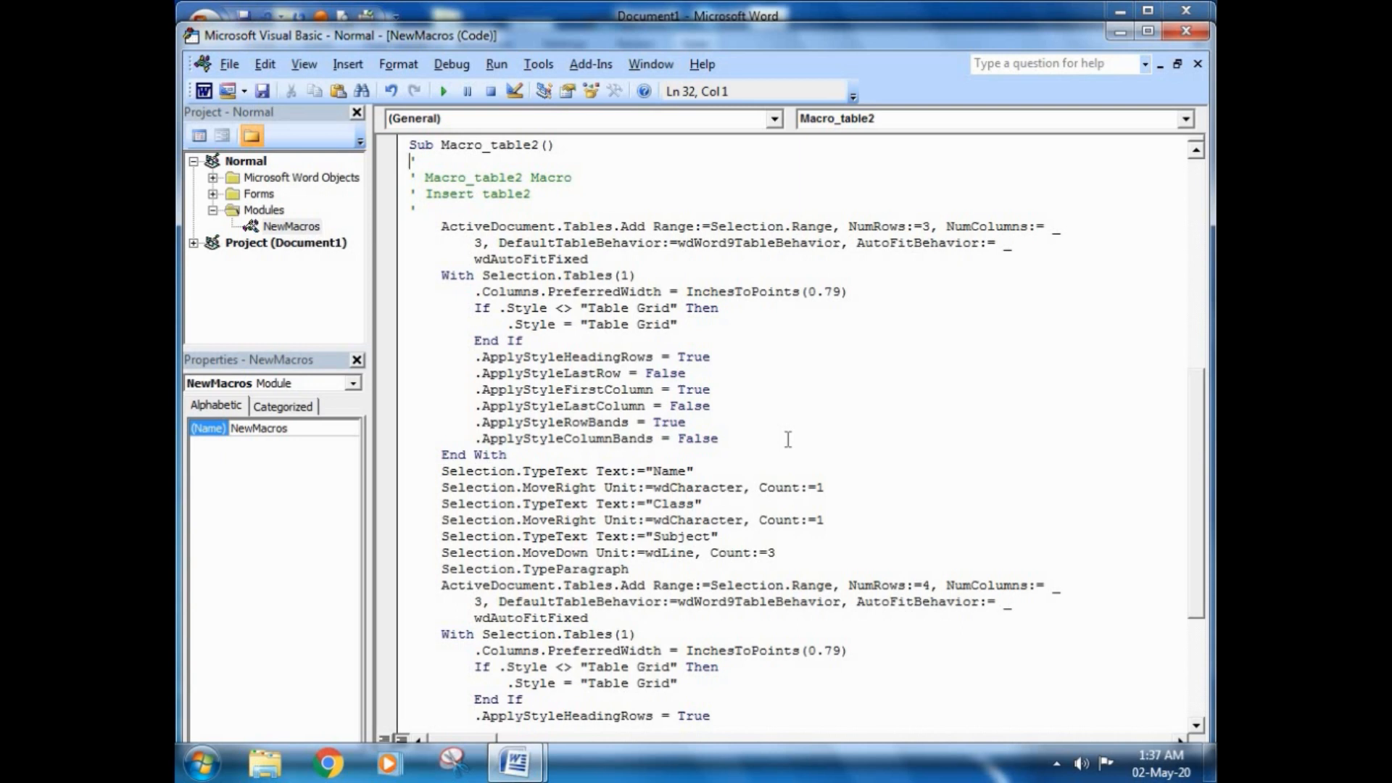
left_click_drag(1203, 468, 1198, 206)
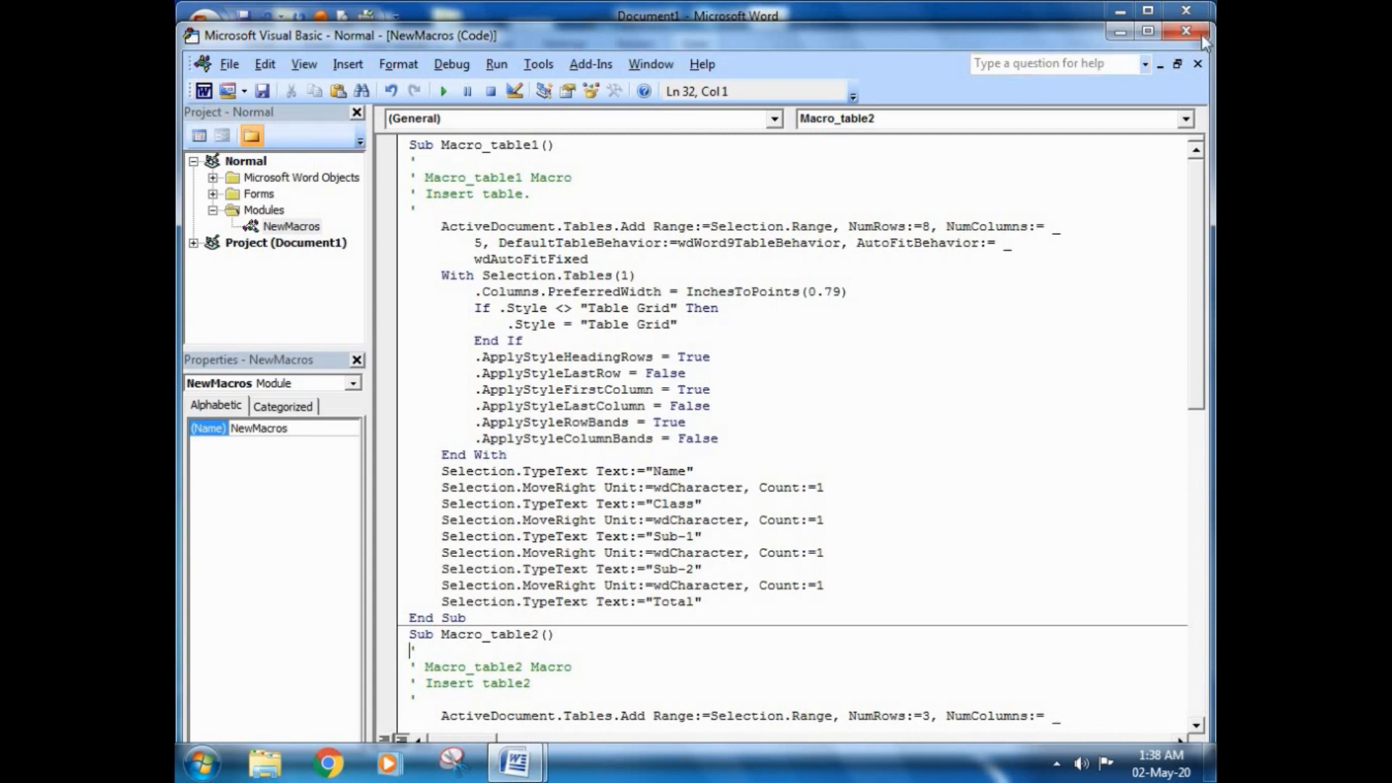
Step: Switch to the Word document and back to the macro code, and close the Visual Basic editor
left_click(203, 91)
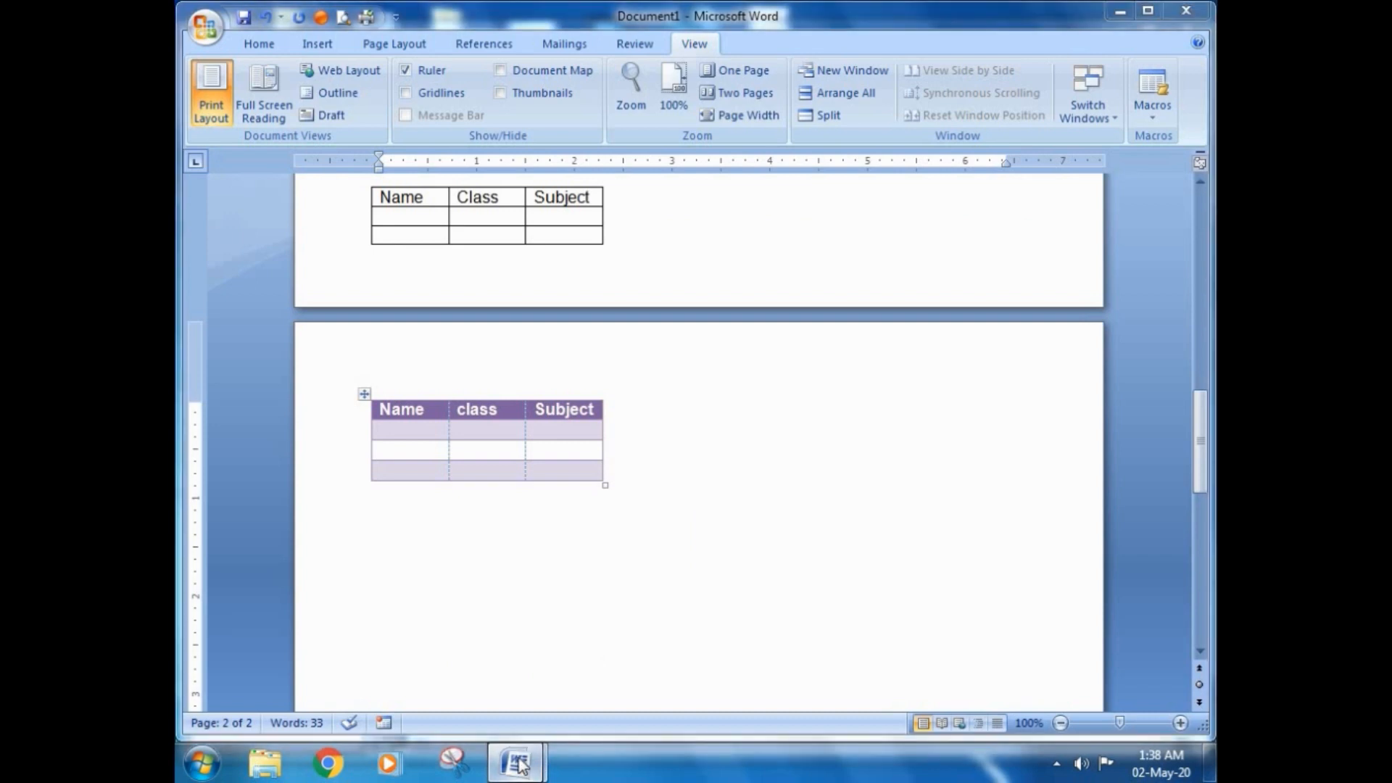
mouse_move(540, 761)
left_click(669, 645)
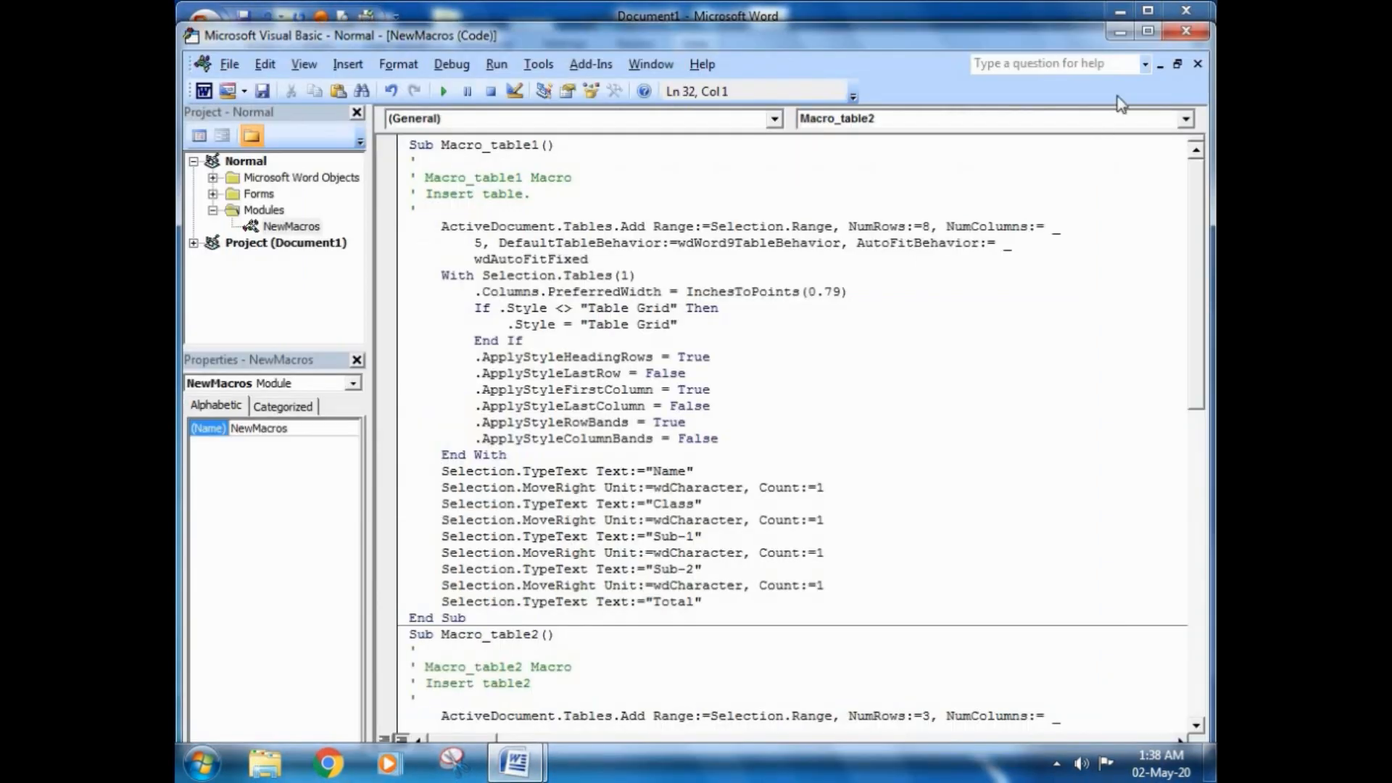
left_click(1188, 33)
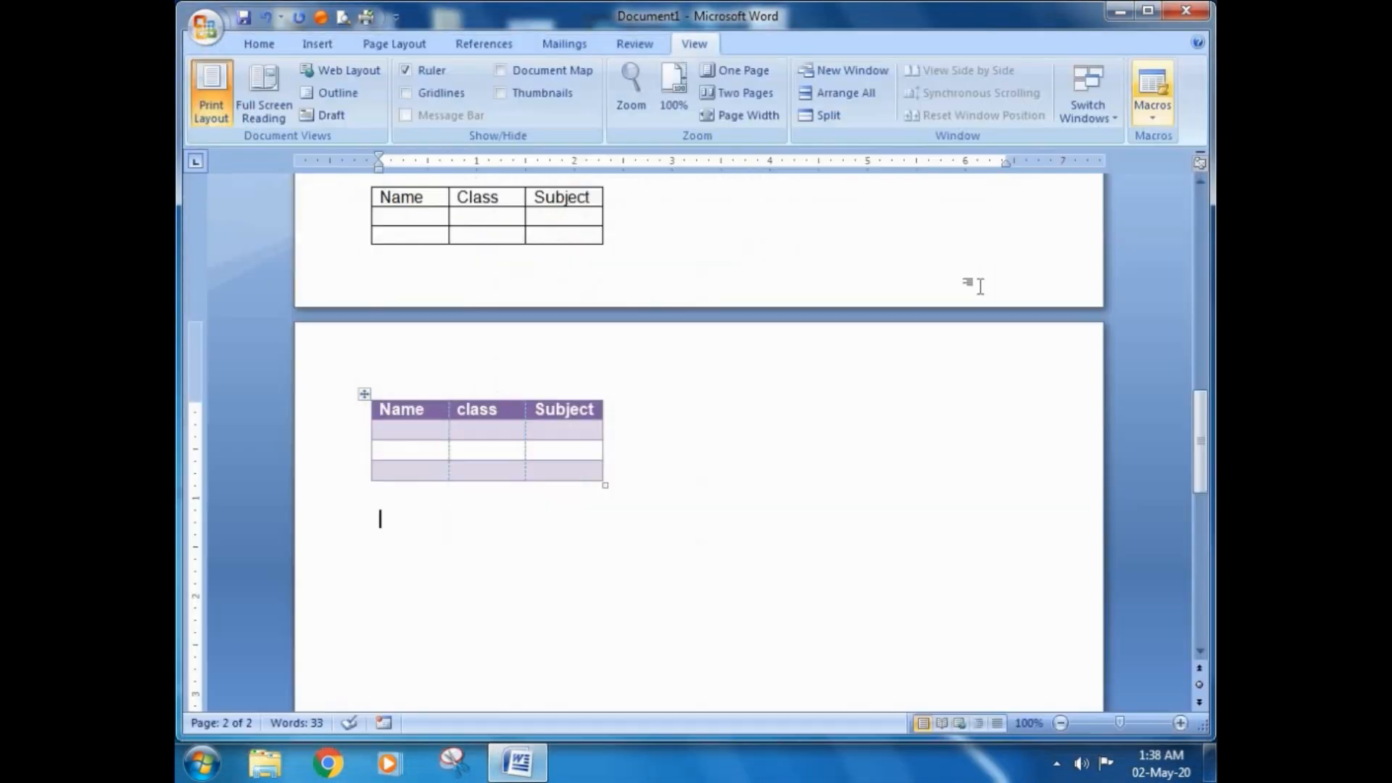
Step: Run Macro_table1 from the macro list on the empty line below the purple table on the second page
left_click(1155, 117)
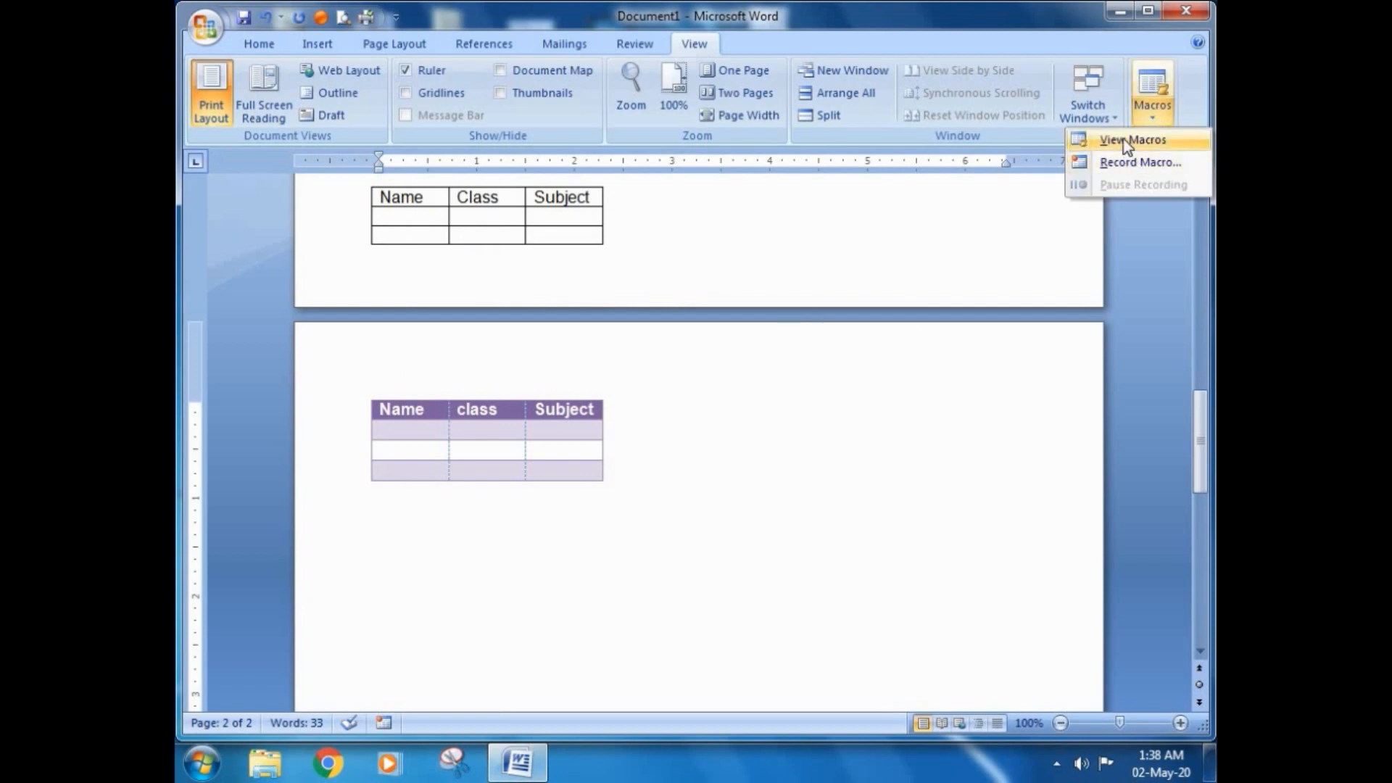
left_click(1131, 140)
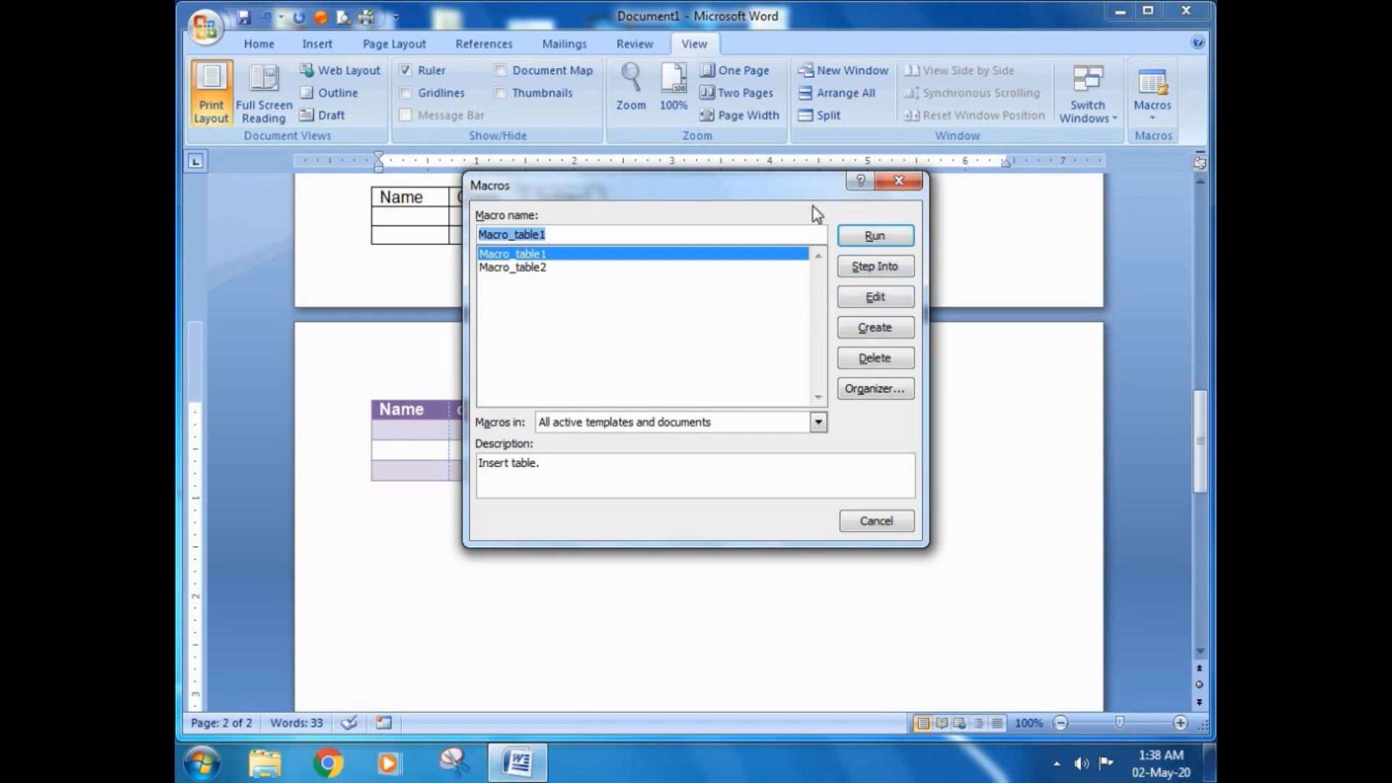
left_click(866, 238)
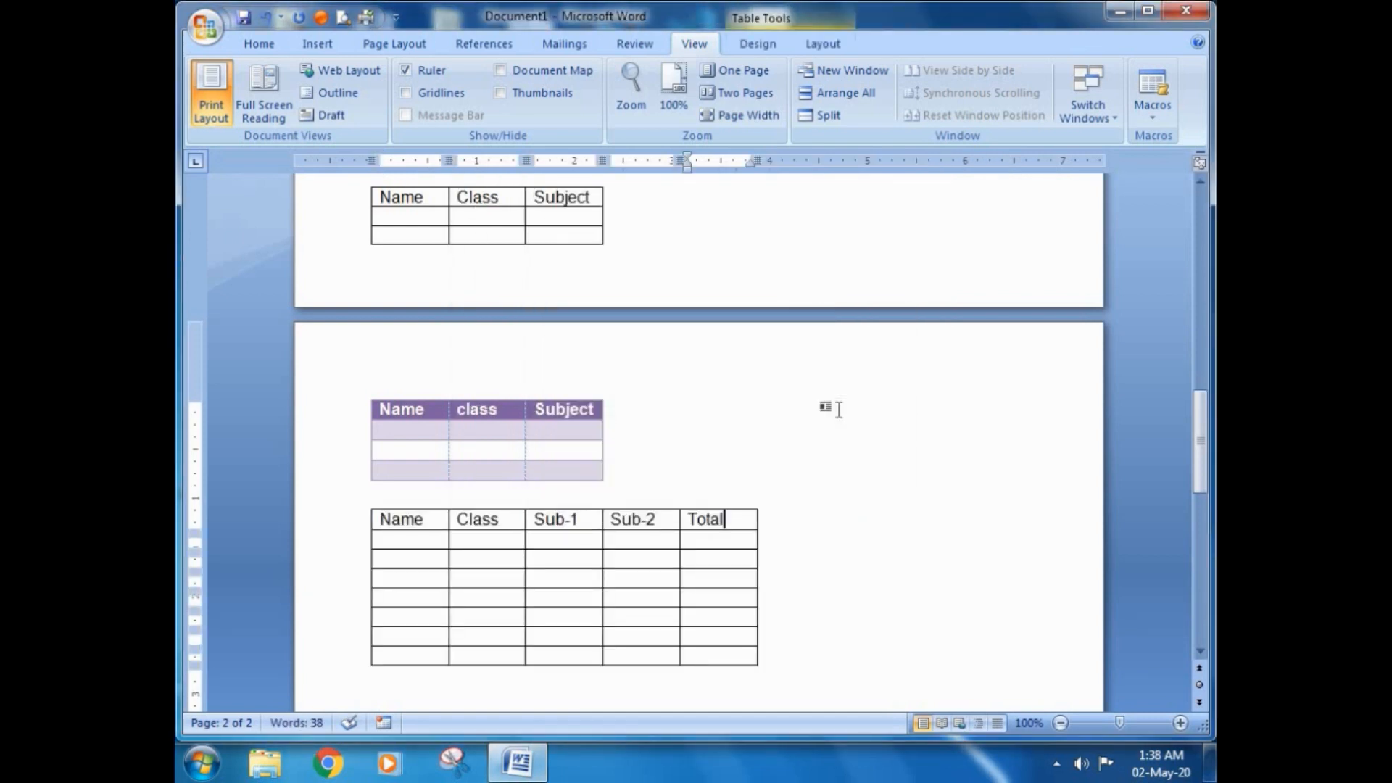
Step: Start Macro_table1 with Step Into and execute it line by line through the statement that enters the text "Name"
left_click(1151, 121)
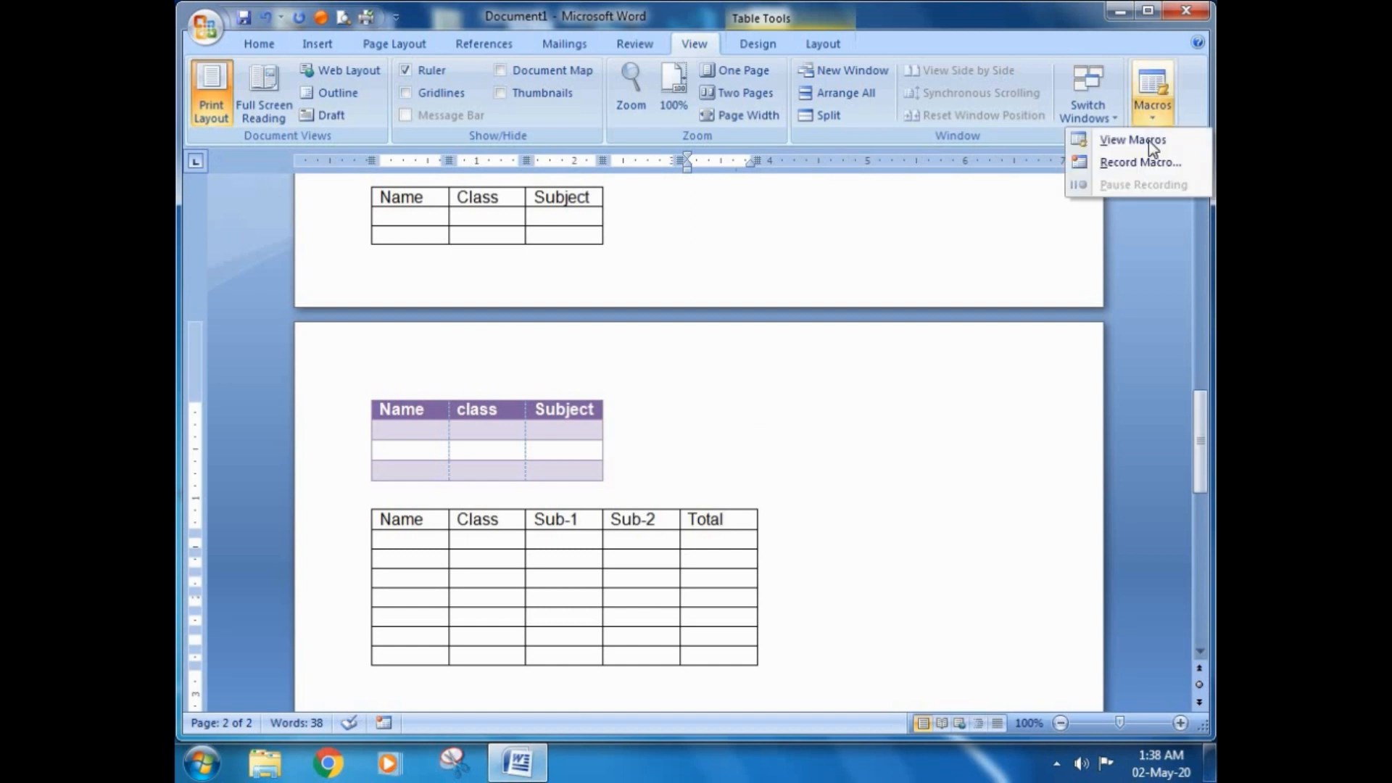
left_click(1149, 142)
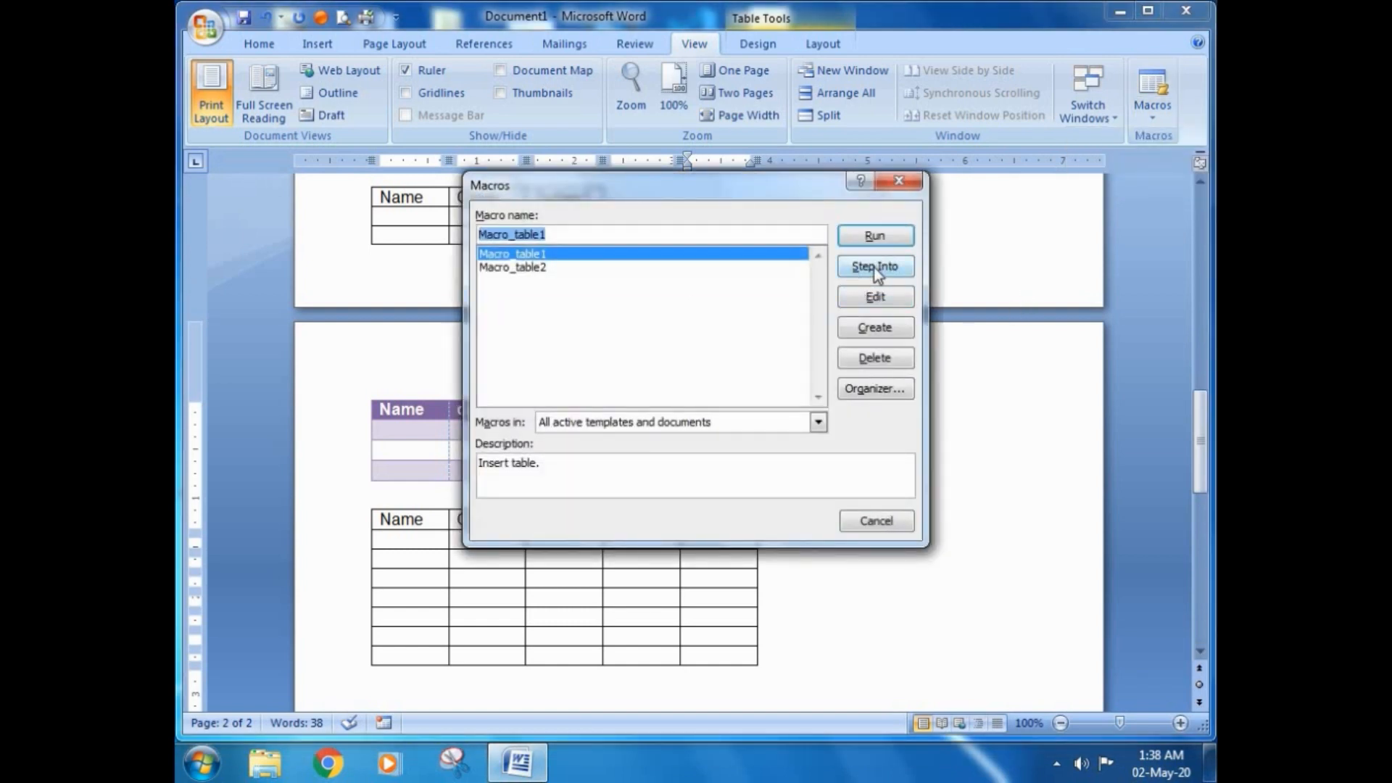
left_click(876, 267)
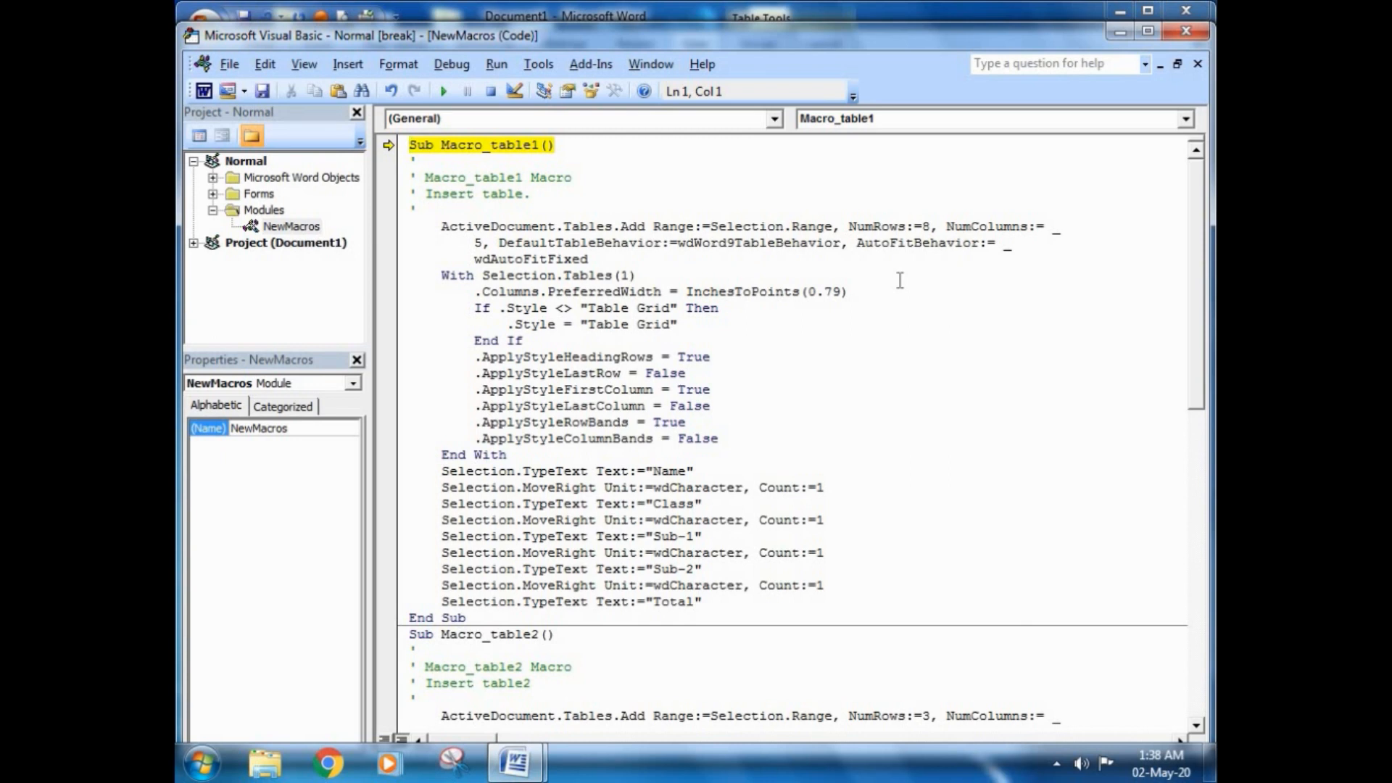
key("F8")
key("F8")
key("F8")
key("F8")
key("F8")
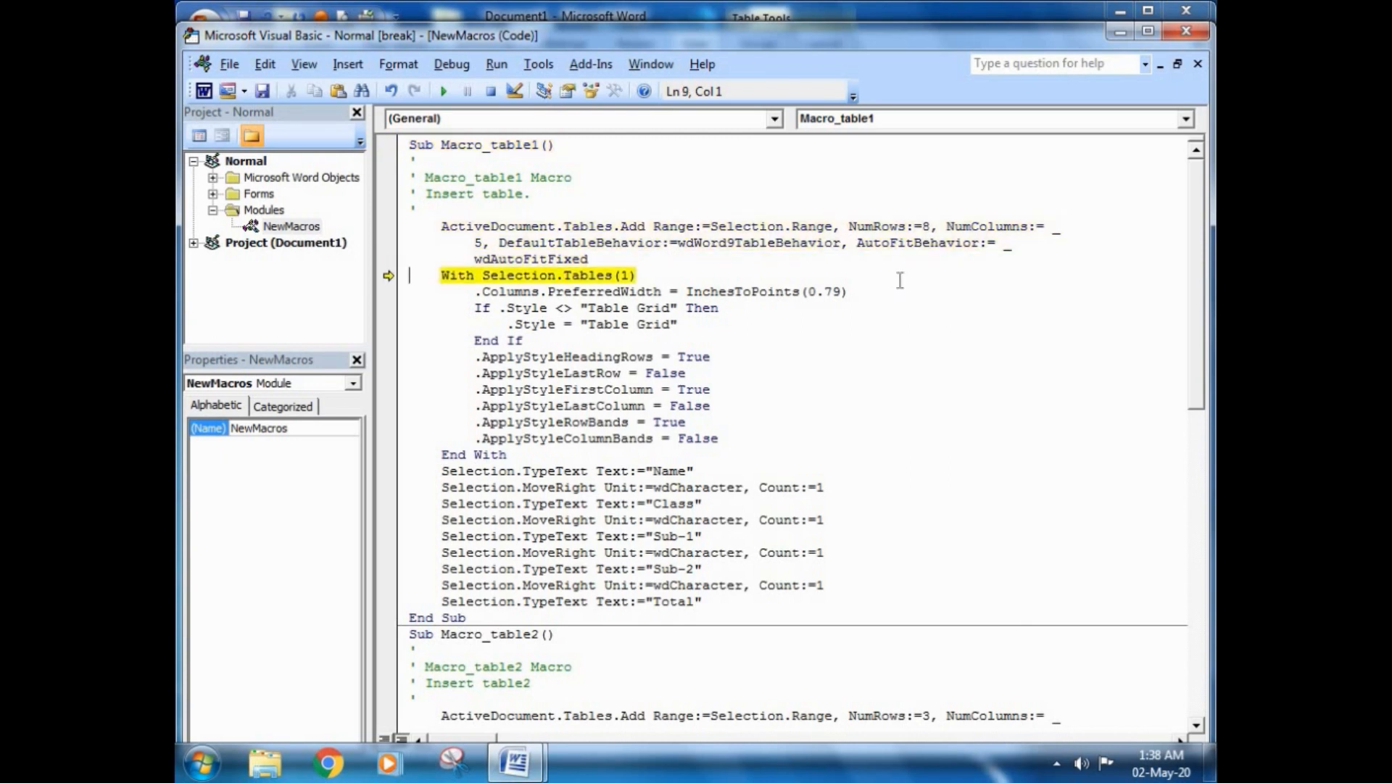
key("F8")
key("F8")
key("F8")
key("F8")
key("F8")
key("F8")
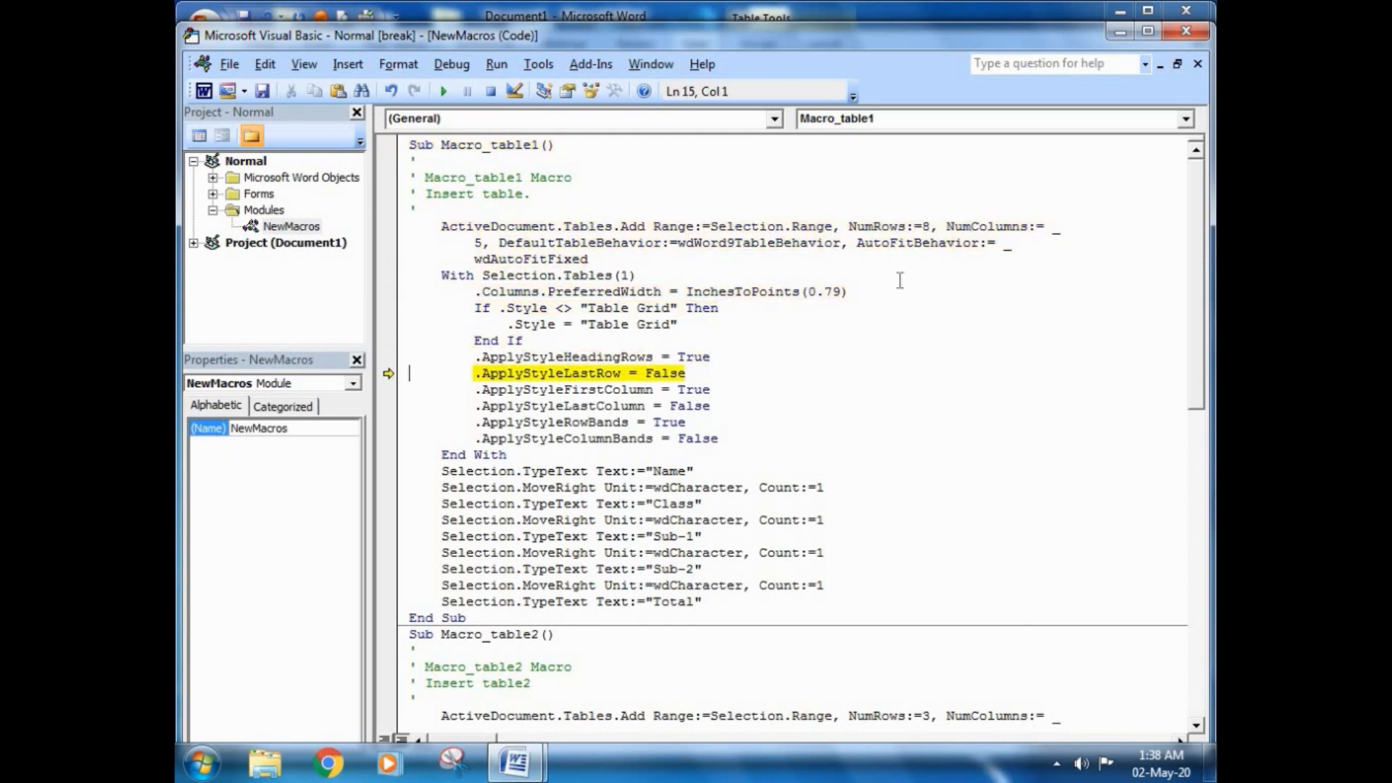
key("F8")
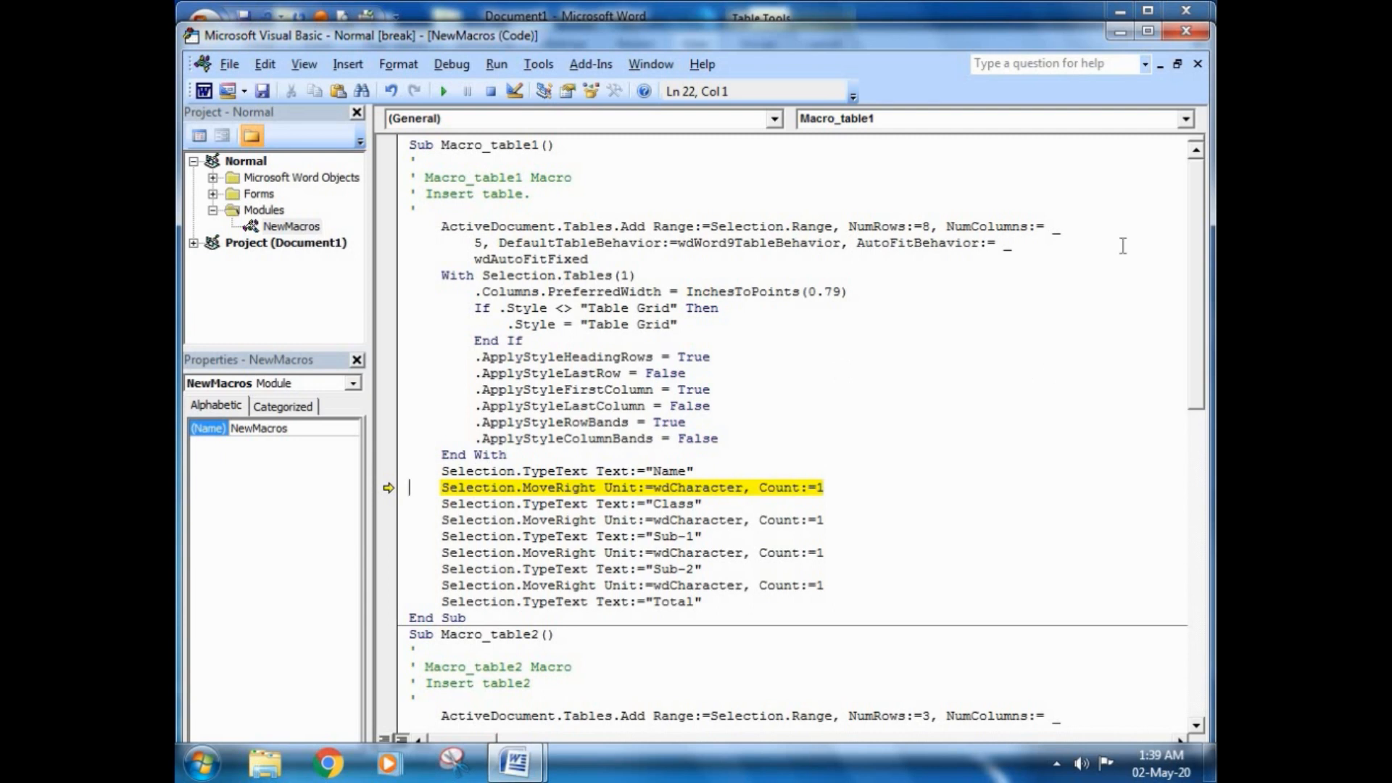
Step: Stop the debugger by closing the Visual Basic editor, and undo the last changes made to the table nested in the Total cell
left_click(1184, 34)
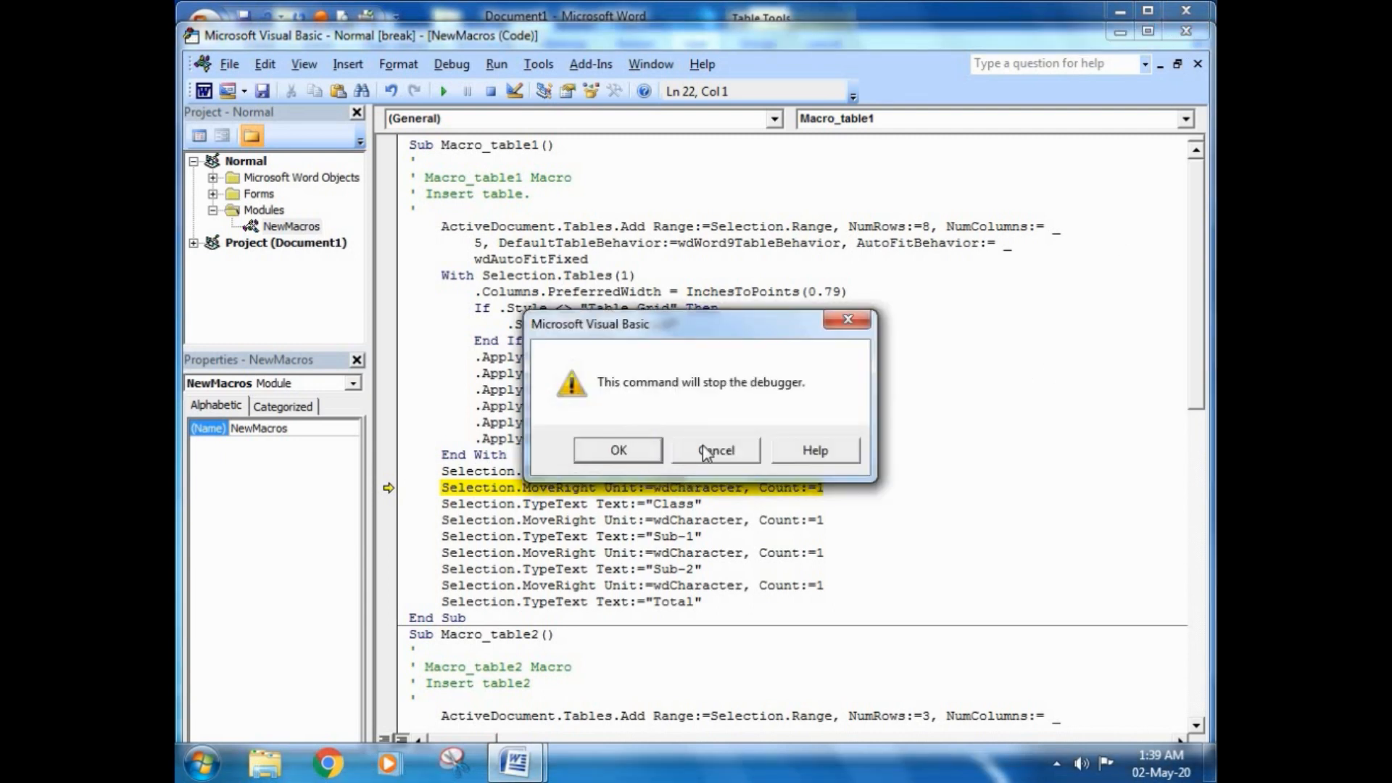
left_click(611, 450)
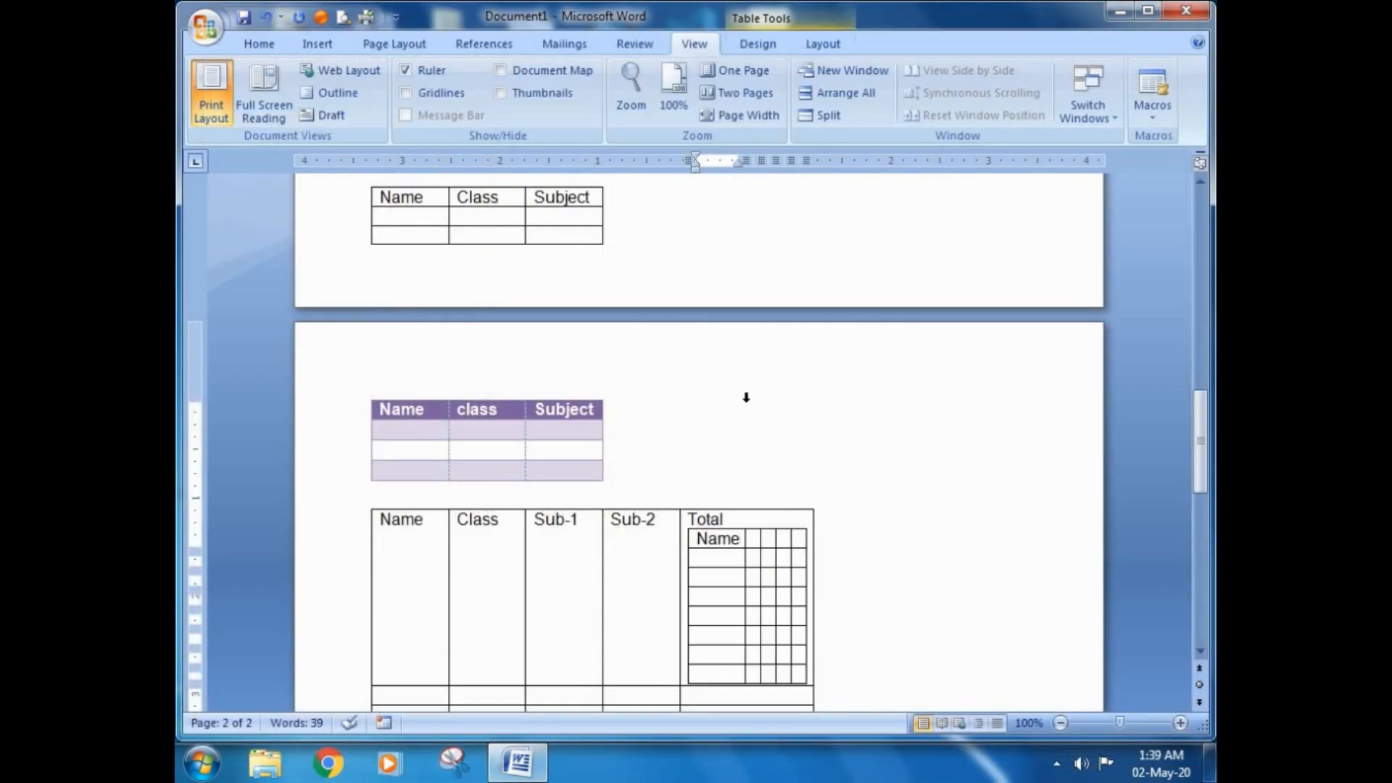
key("ctrl+z")
key("ctrl+z")
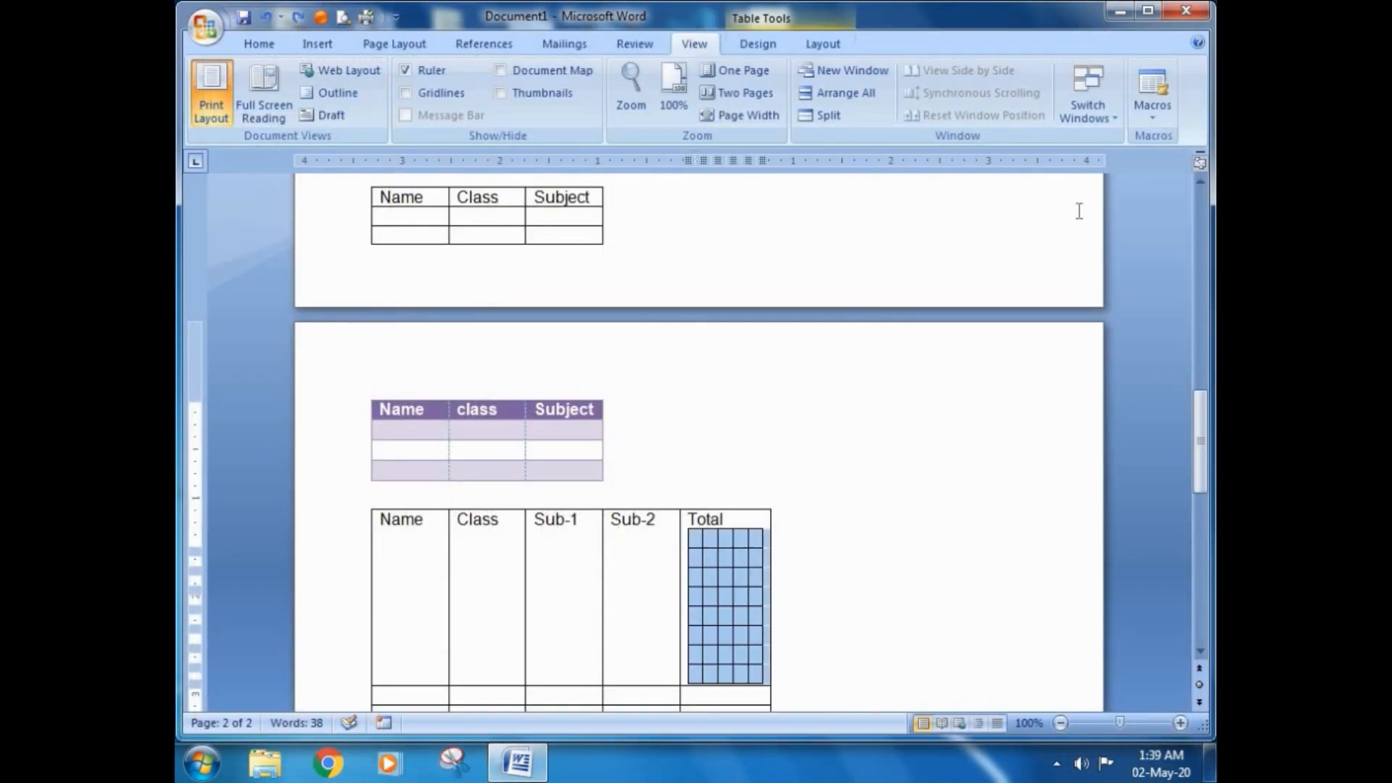
Step: Delete Macro_table1 from the macro list and confirm the deletion
left_click(1150, 116)
left_click(1126, 145)
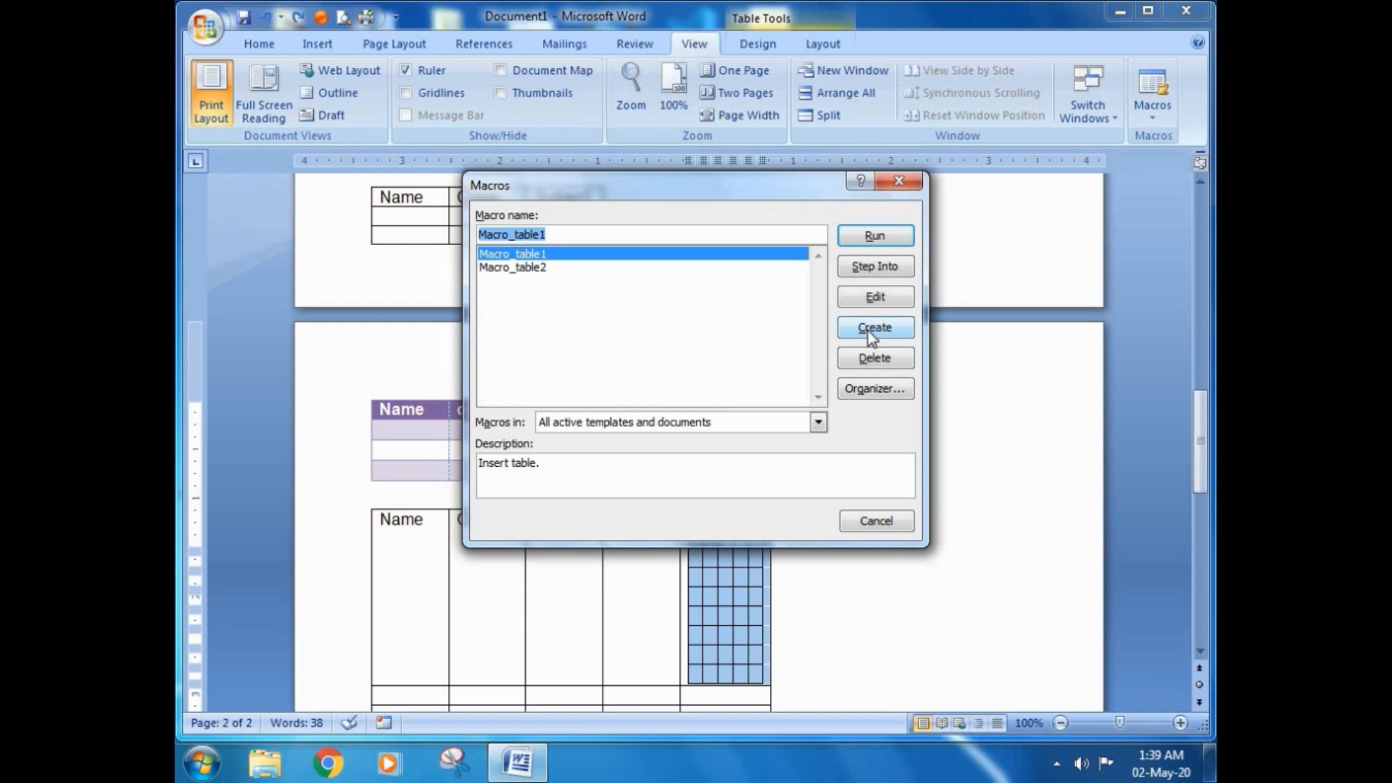
left_click(512, 268)
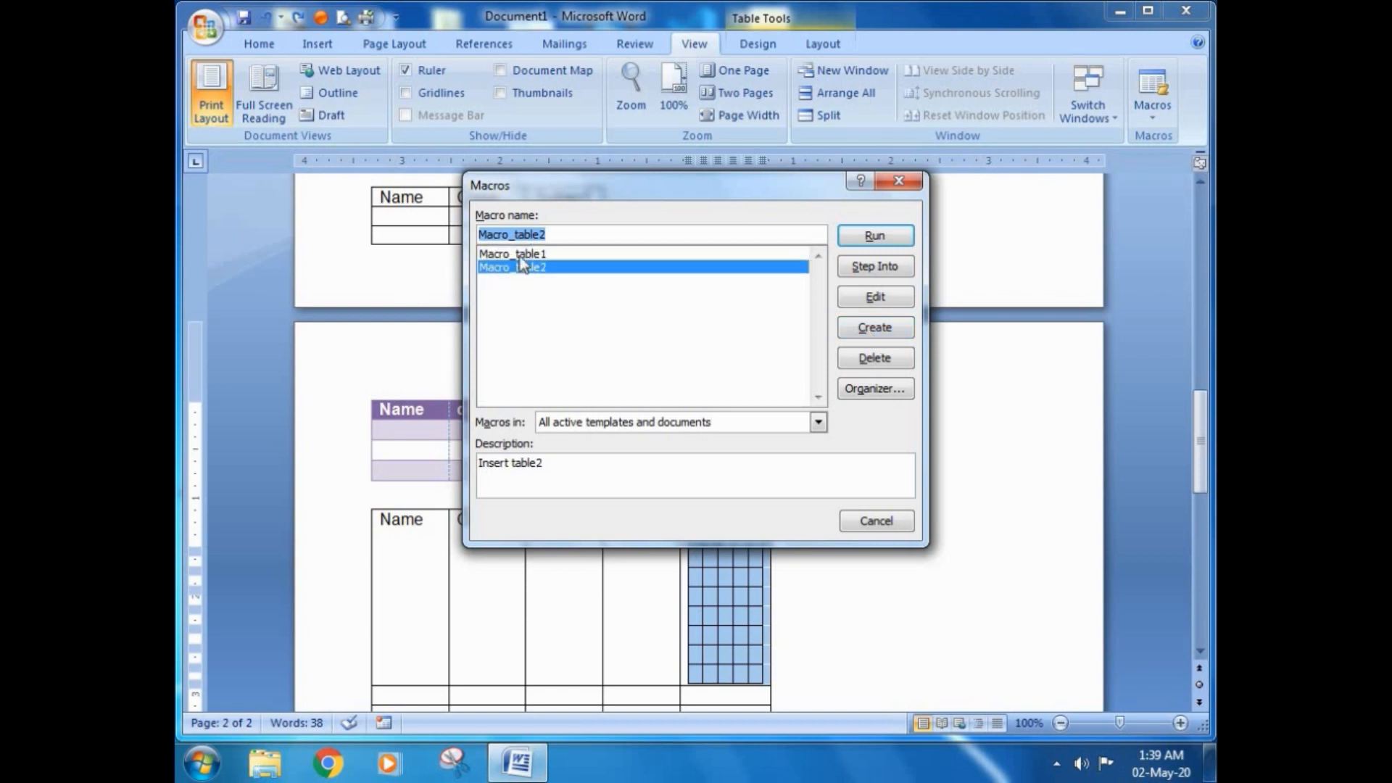
left_click(518, 254)
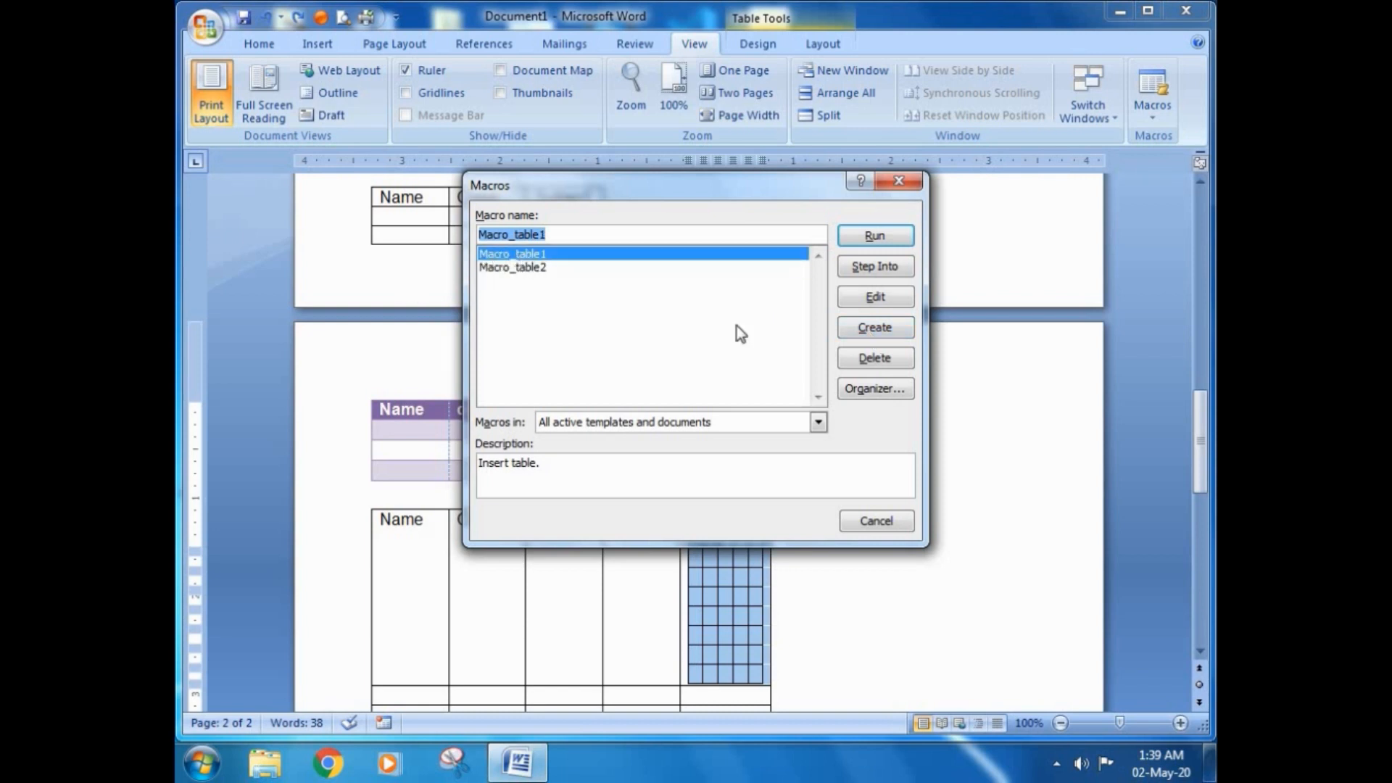
left_click(873, 360)
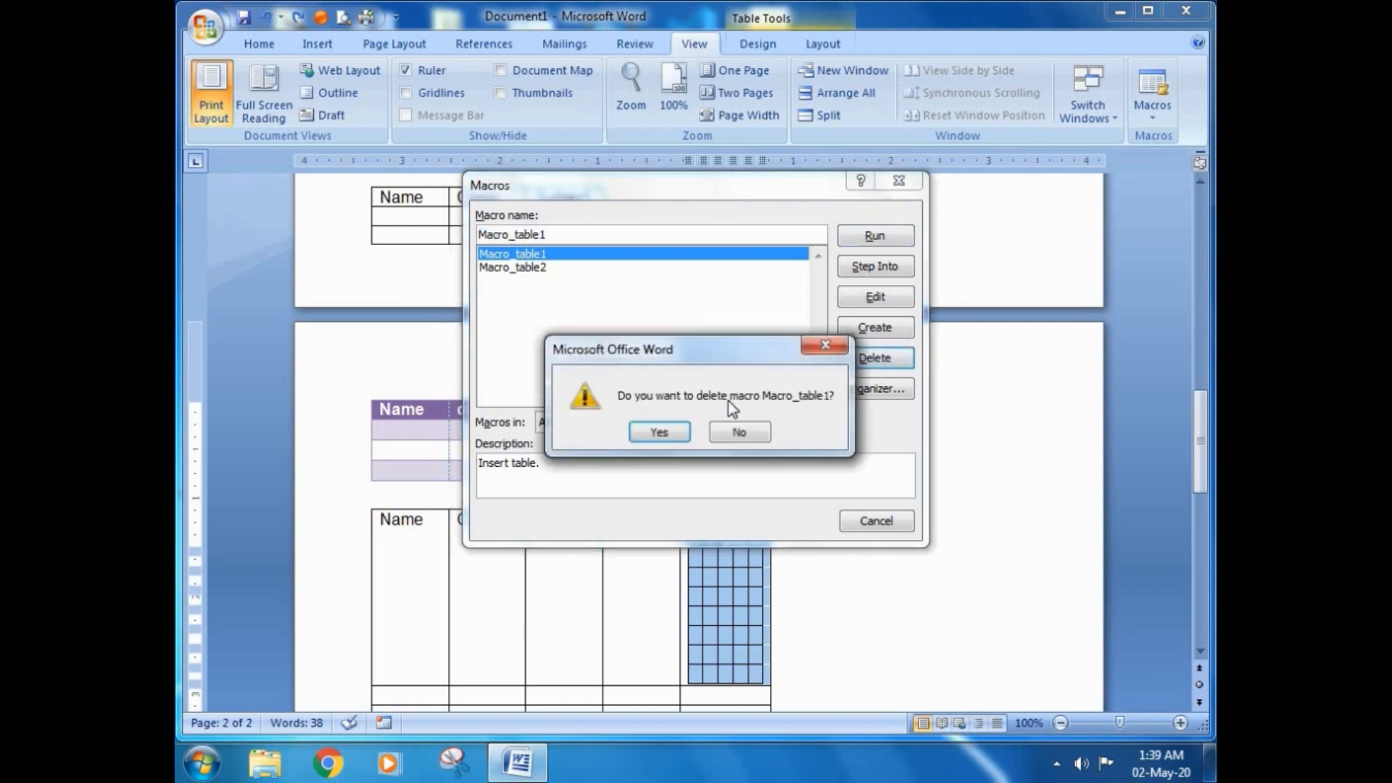
left_click(647, 424)
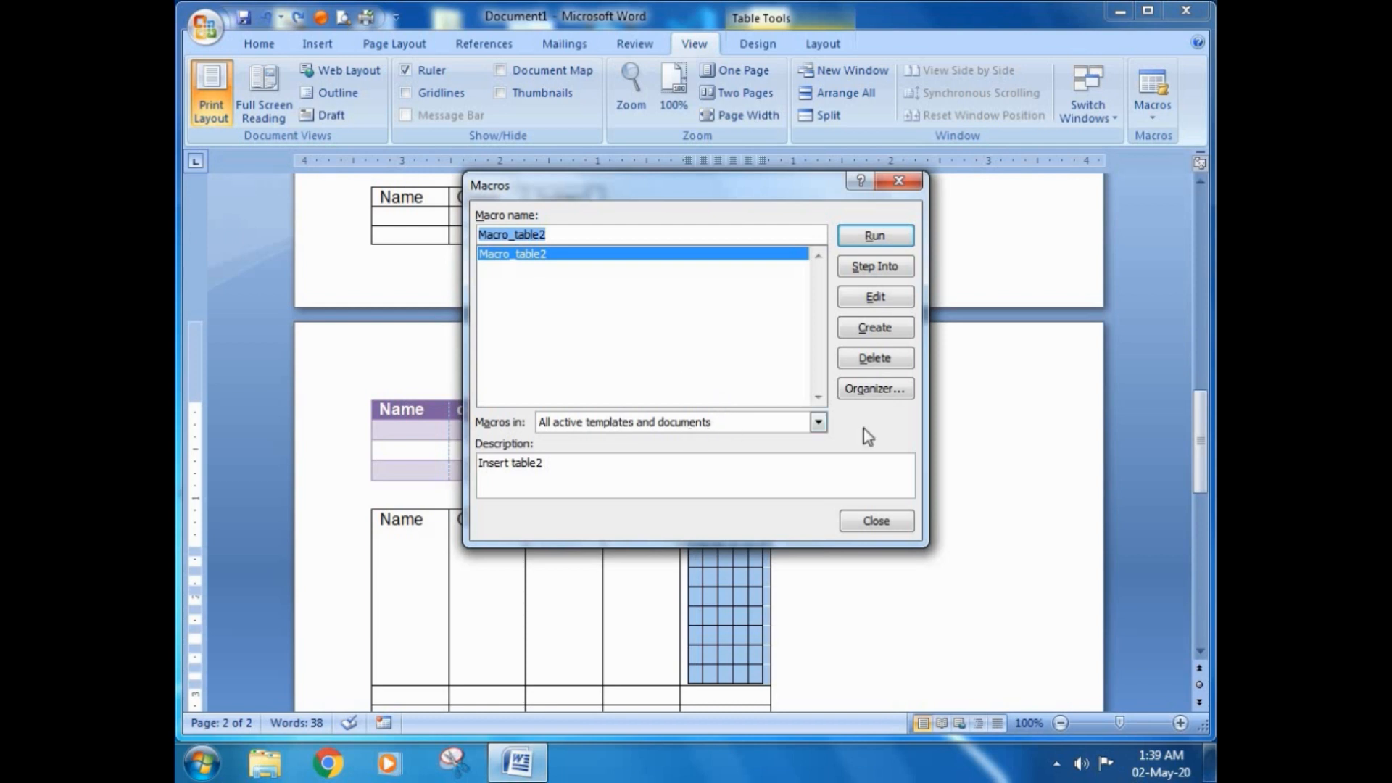
Step: Open the macro Organizer and copy the NewMacros item from Normal.dotm to Document1
left_click(858, 390)
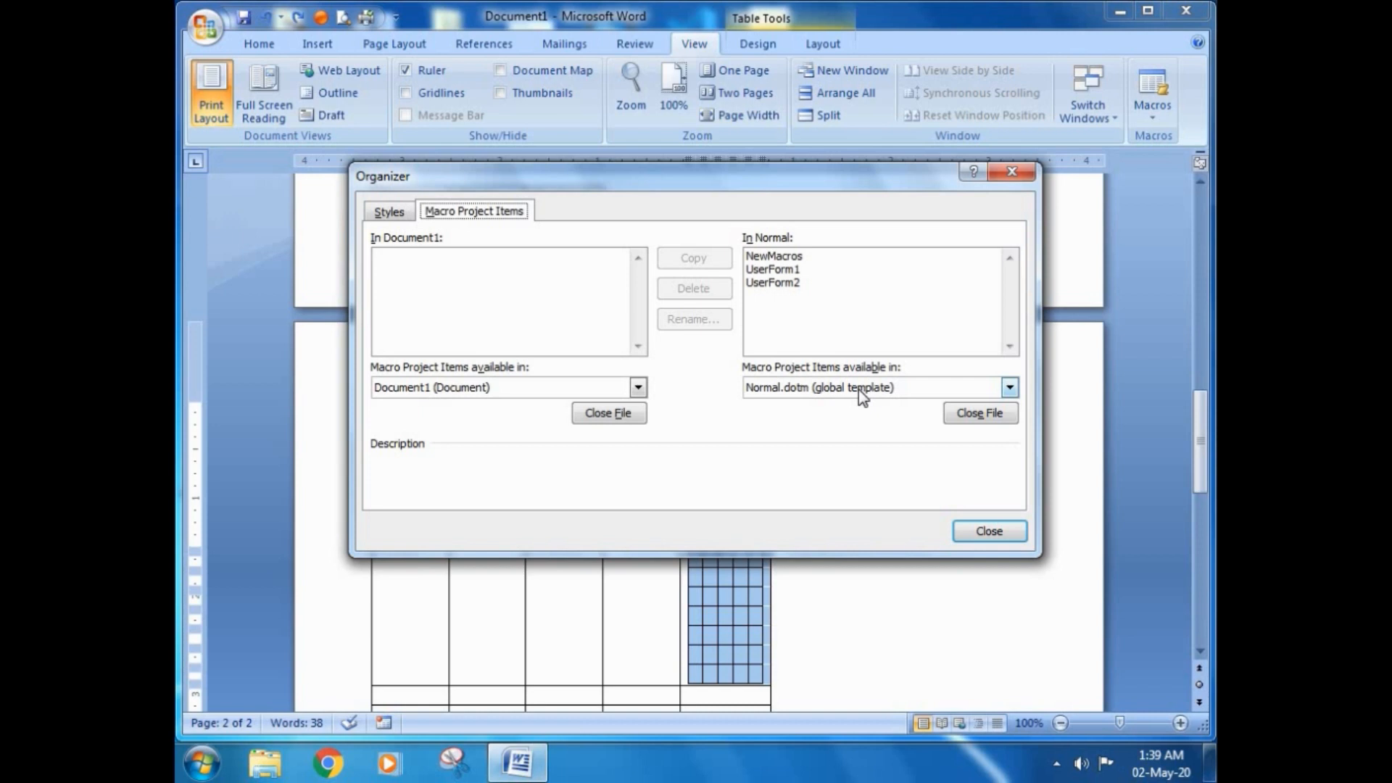
left_click(774, 256)
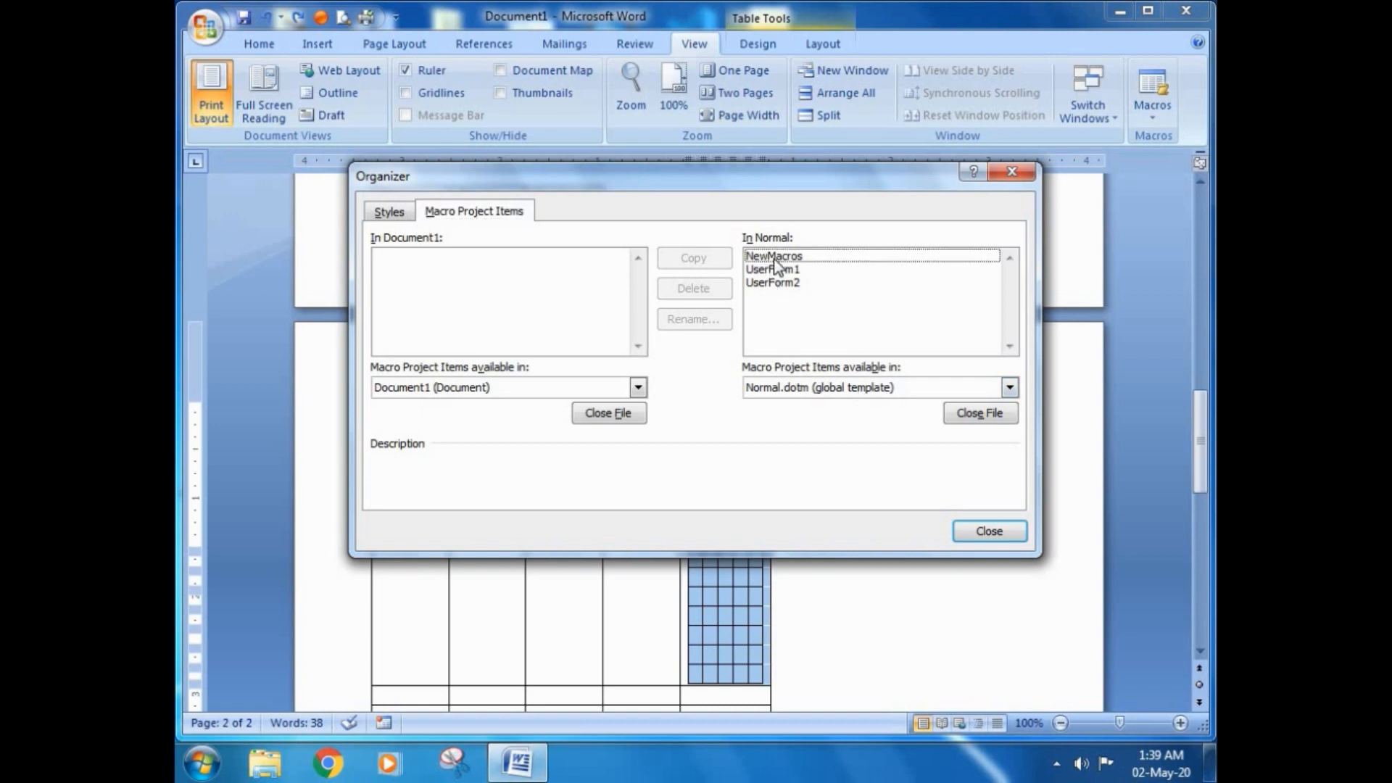
left_click(693, 260)
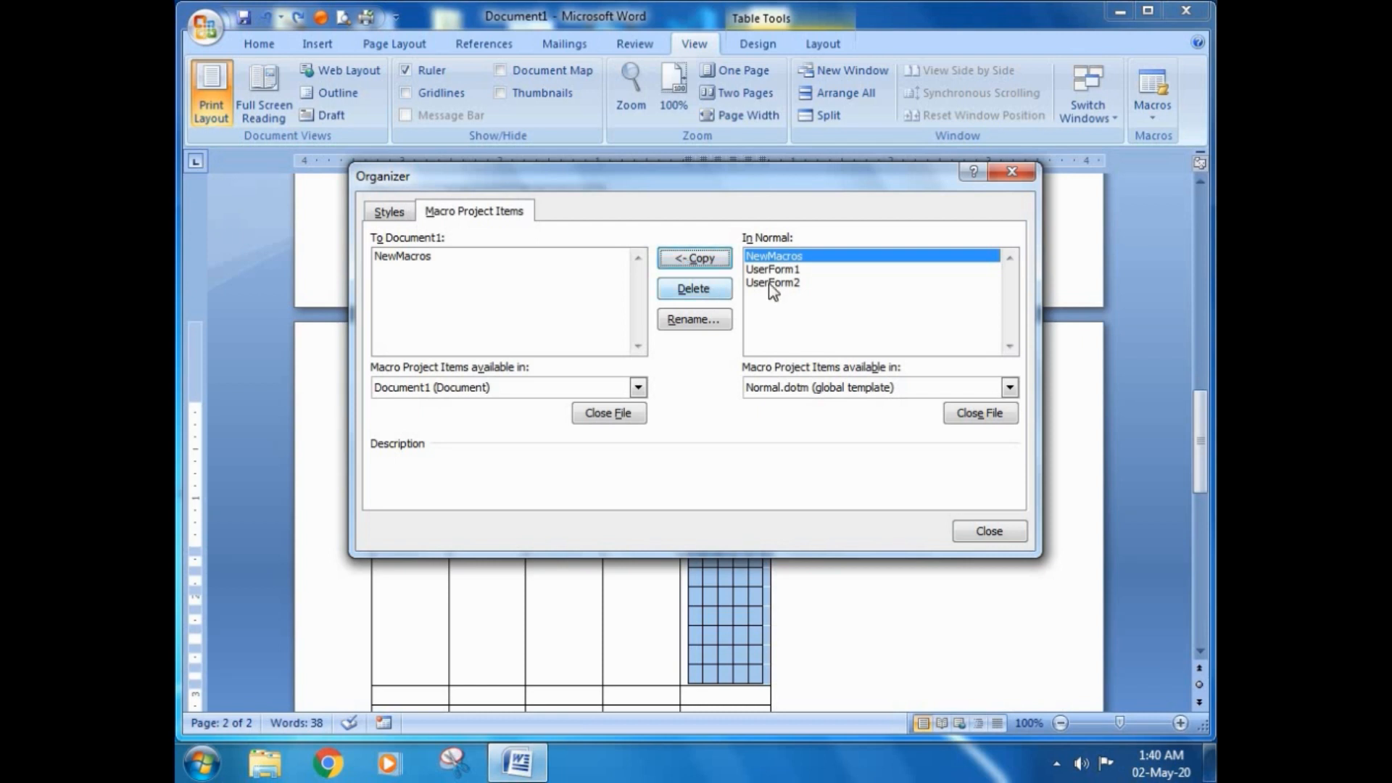
Step: Delete the UserForm1 project item from Normal.dotm in the Organizer and confirm the deletion
left_click(774, 269)
left_click(695, 290)
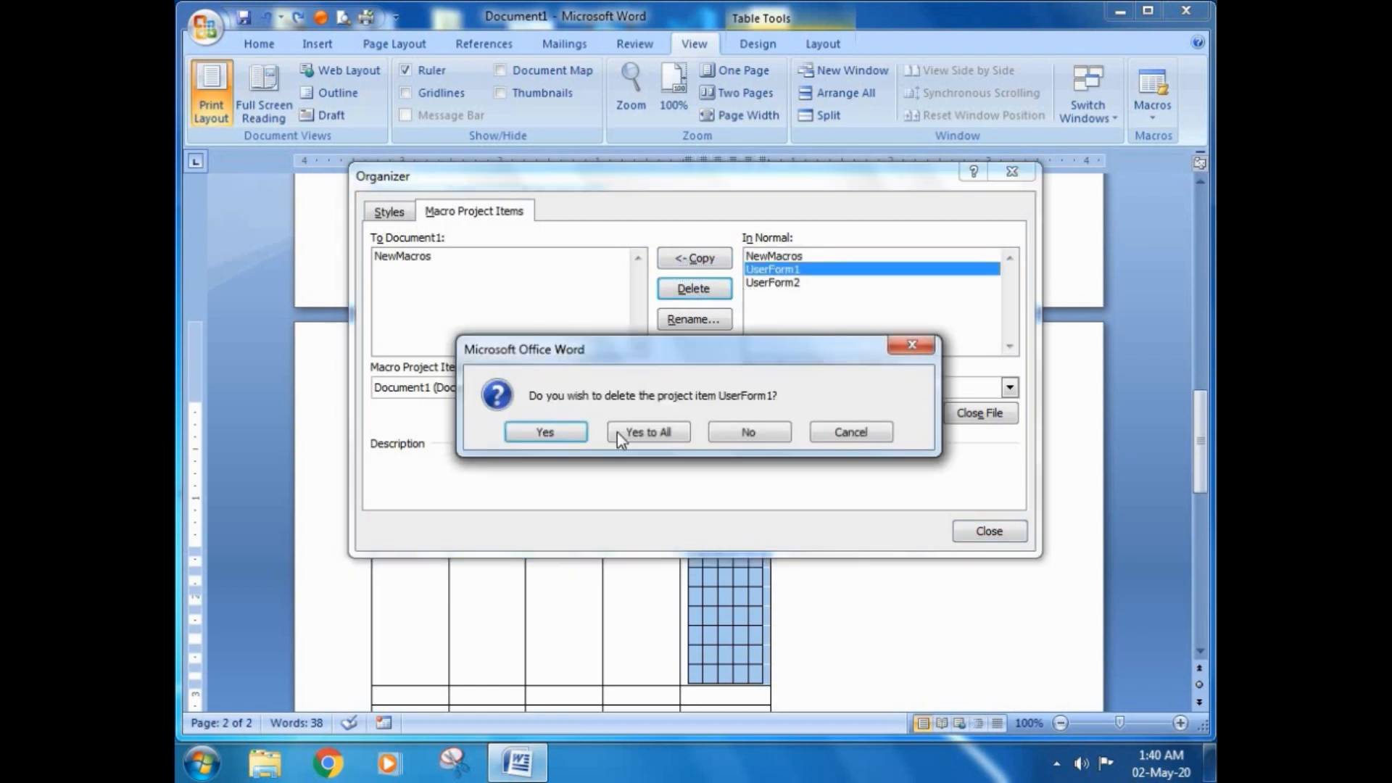
left_click(628, 431)
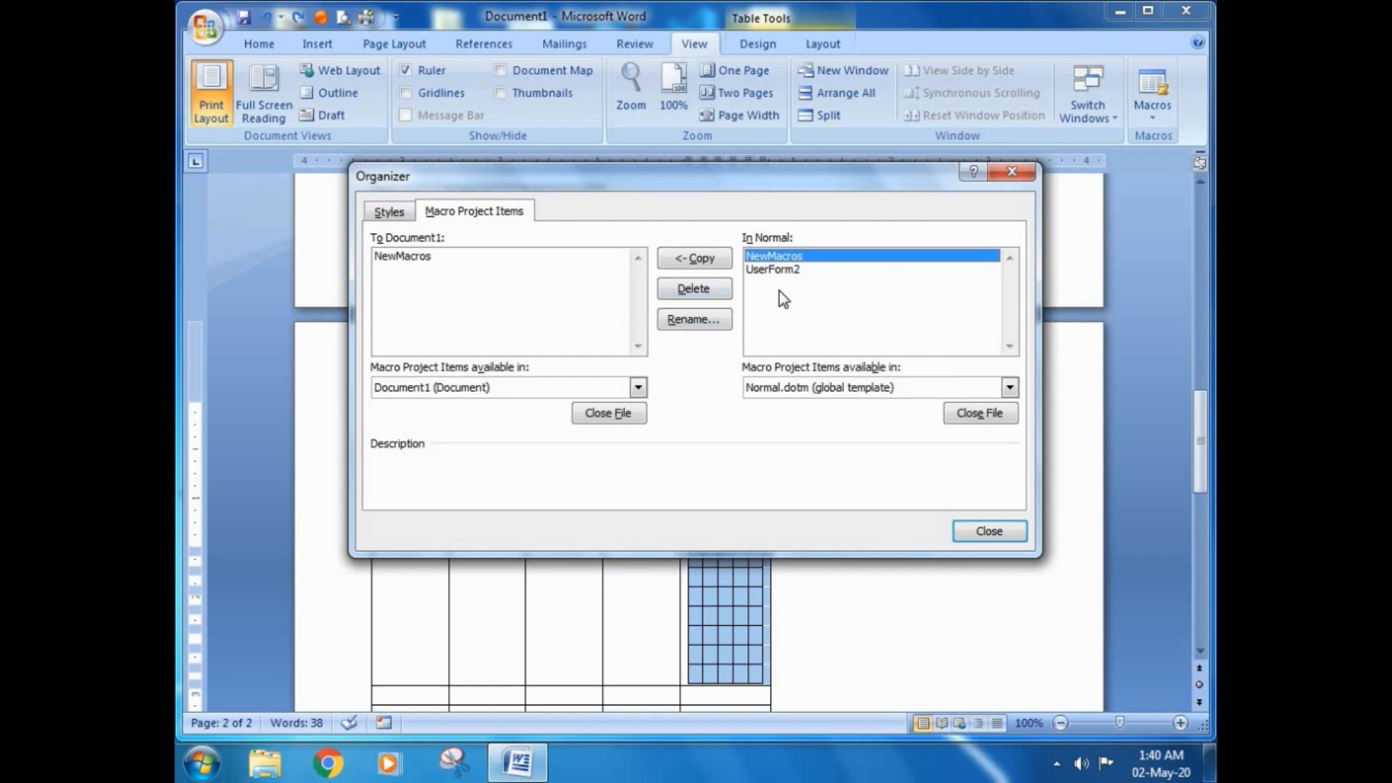
Step: Open the rename option for NewMacros in Normal.dotm, accept its existing name, and close the Organizer
left_click(689, 326)
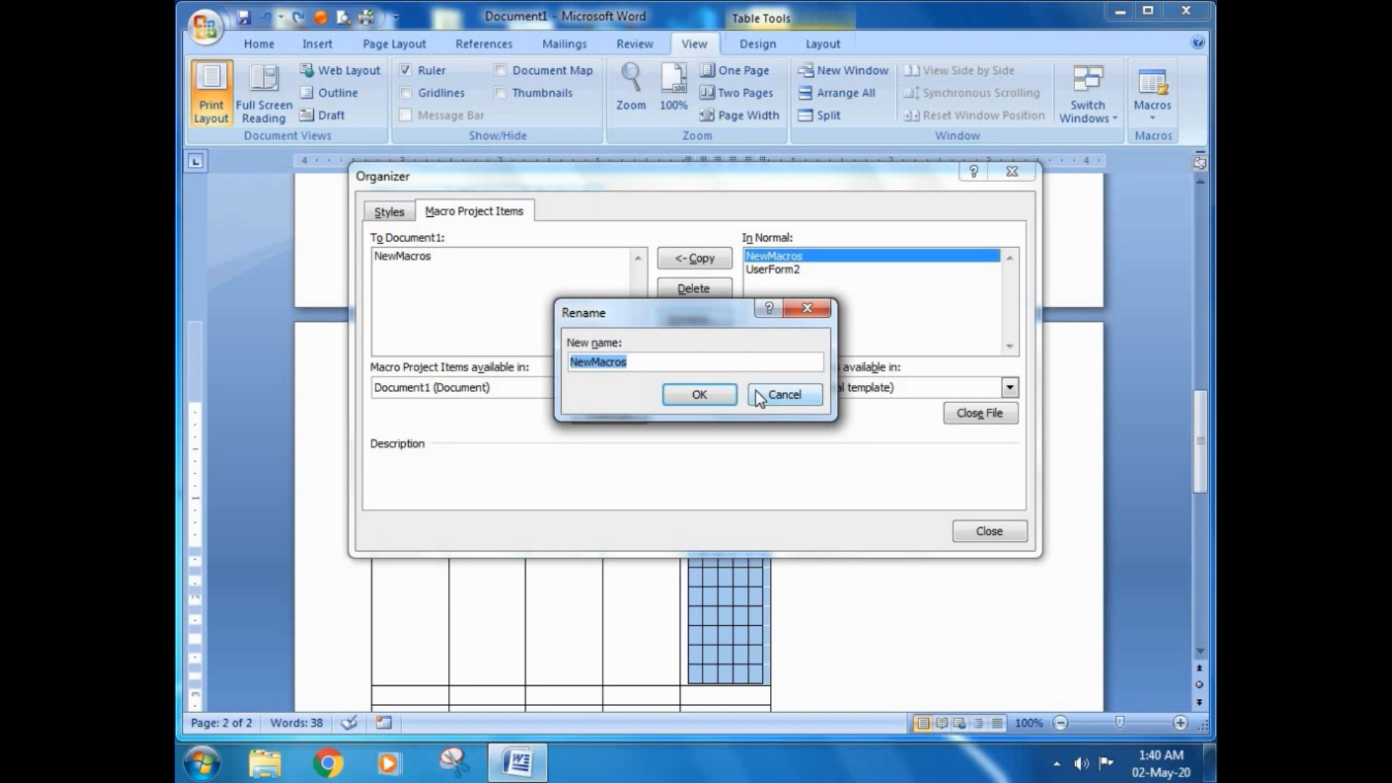
left_click(699, 394)
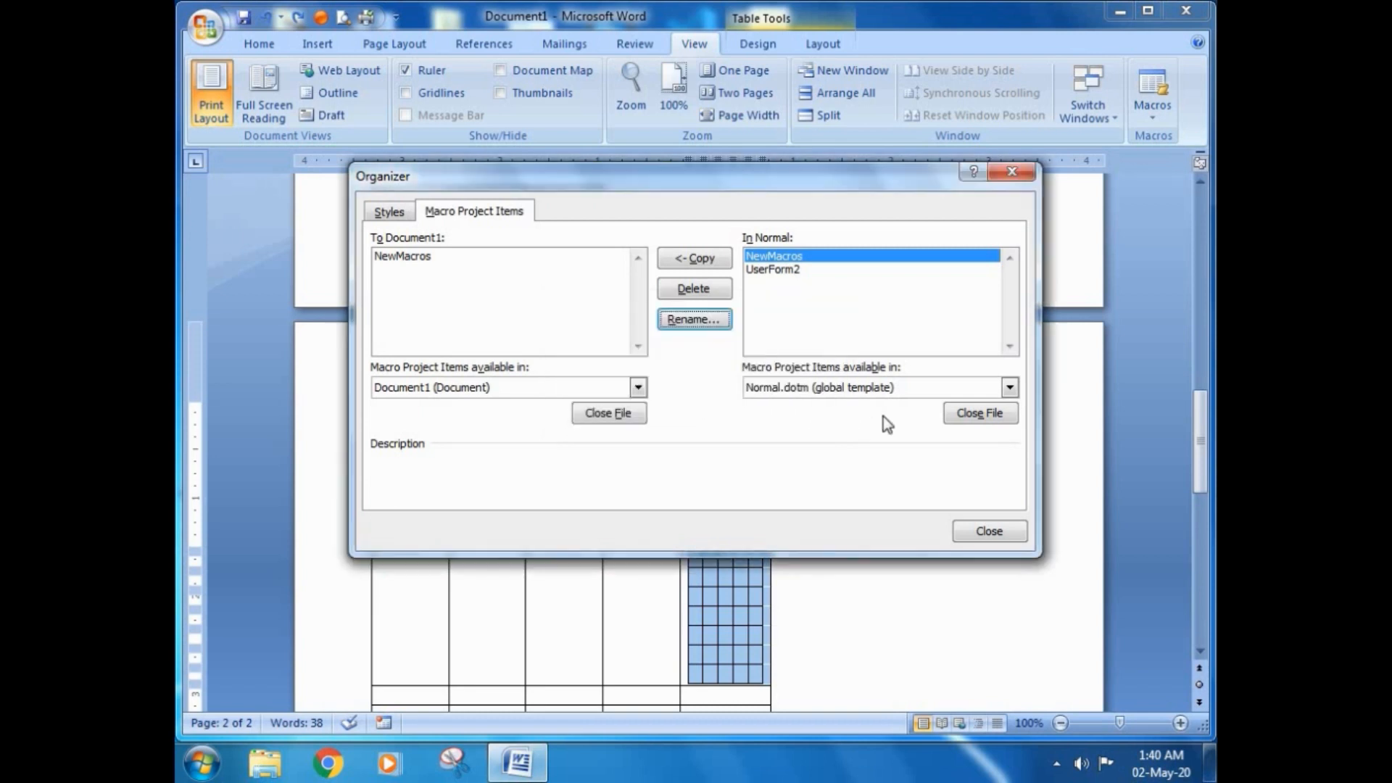
left_click(989, 533)
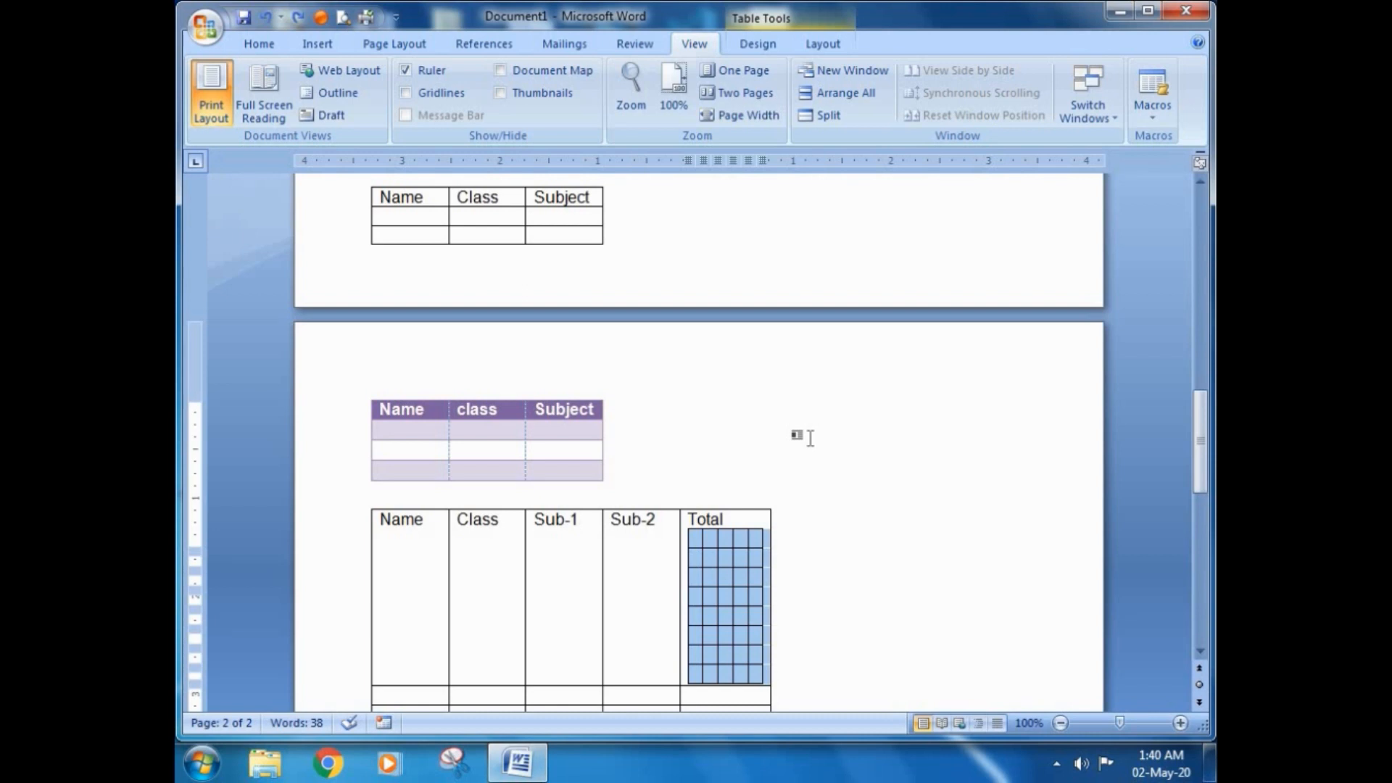
Step: Return to the tables on the first page and open the Macros dialog
scroll(757, 467, "up", 10)
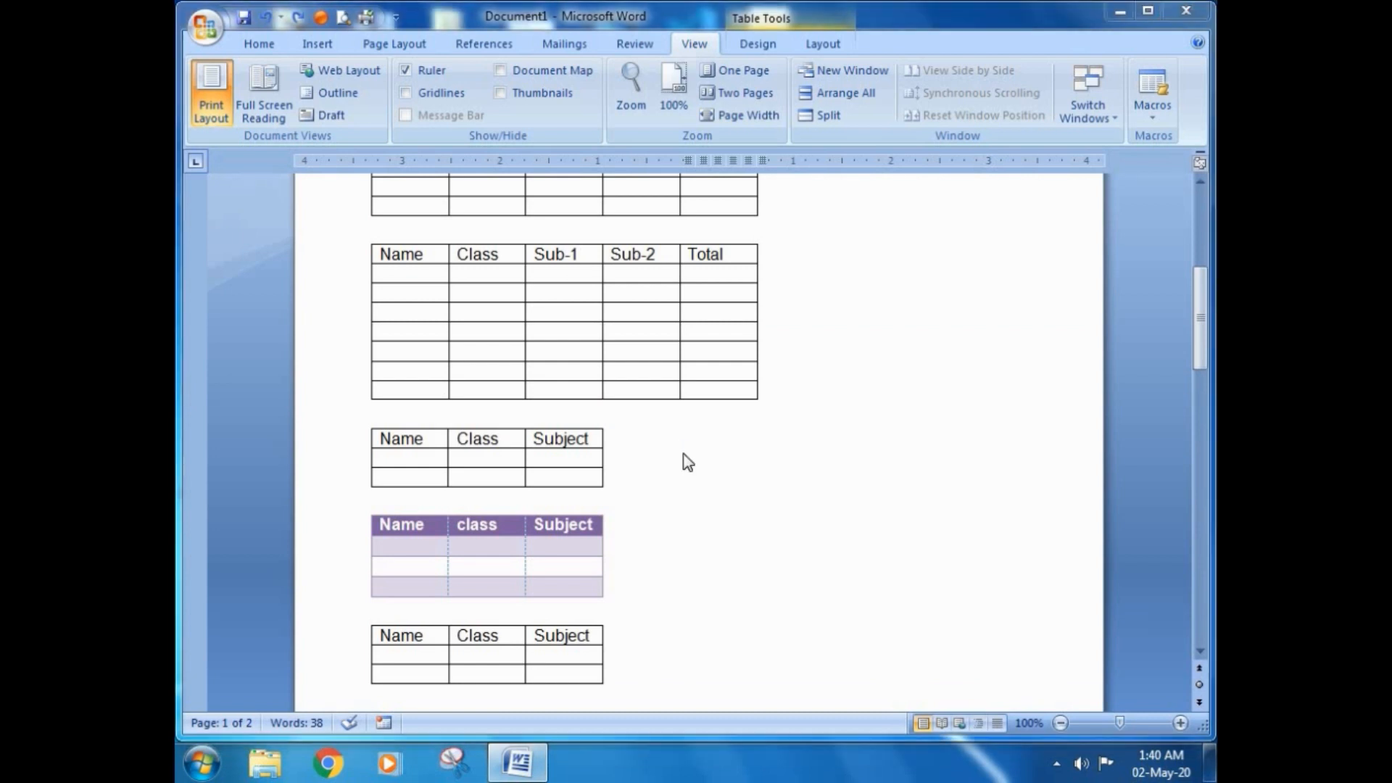
key("alt+F8")
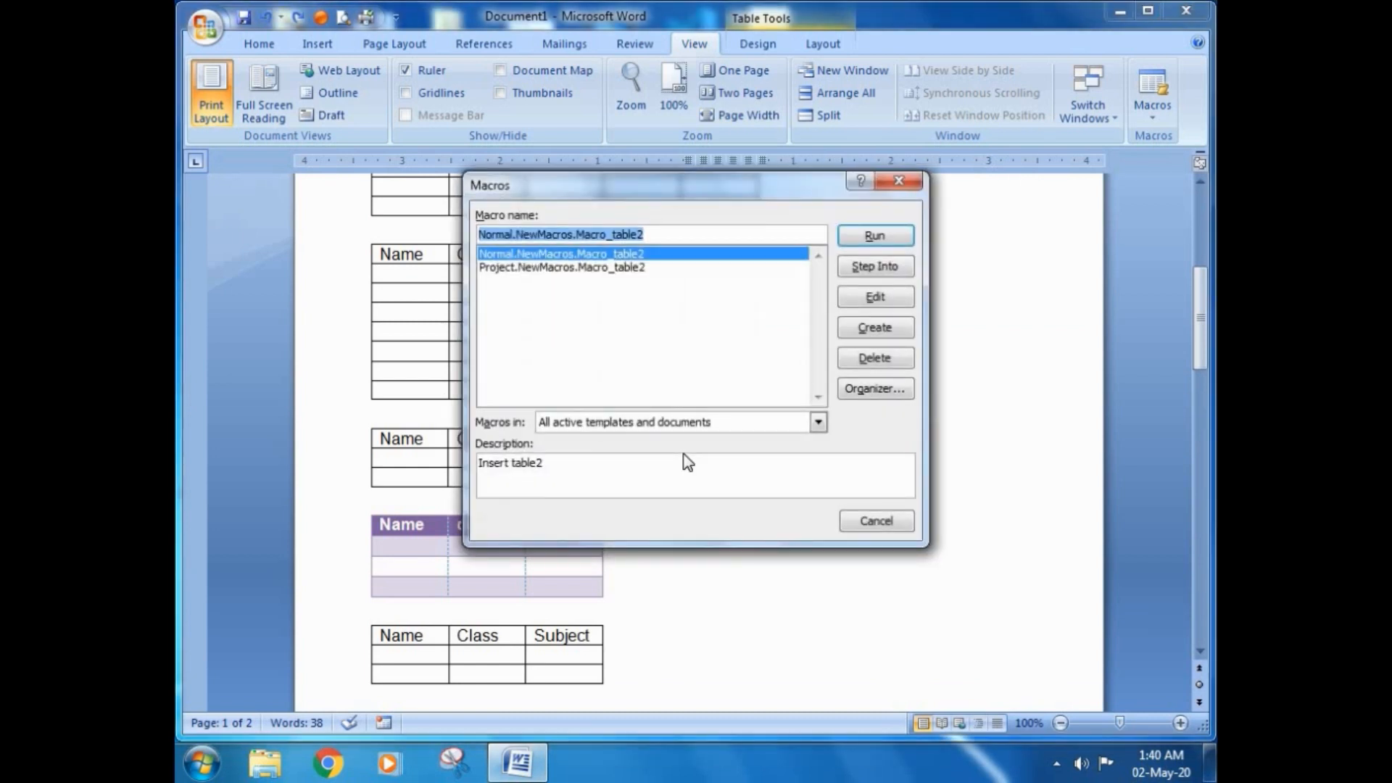